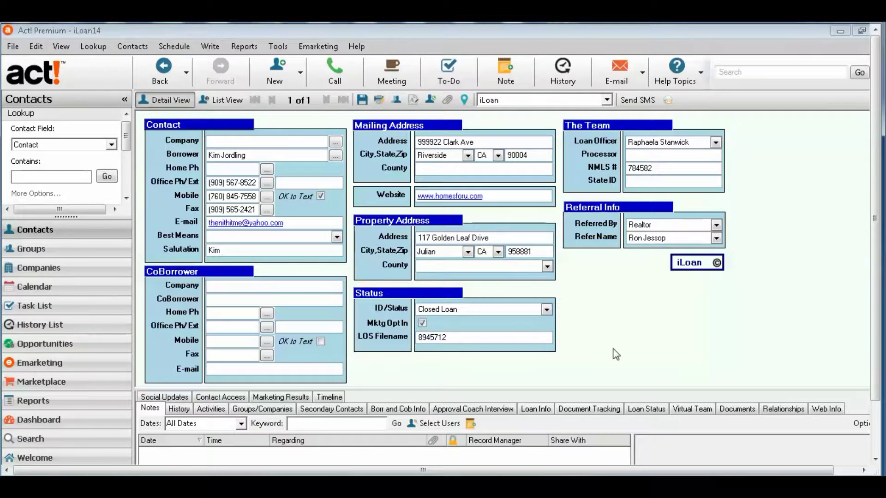
# - Look over the Tools menu's customization and layout options, then dismiss them
pyautogui.click(279, 46)
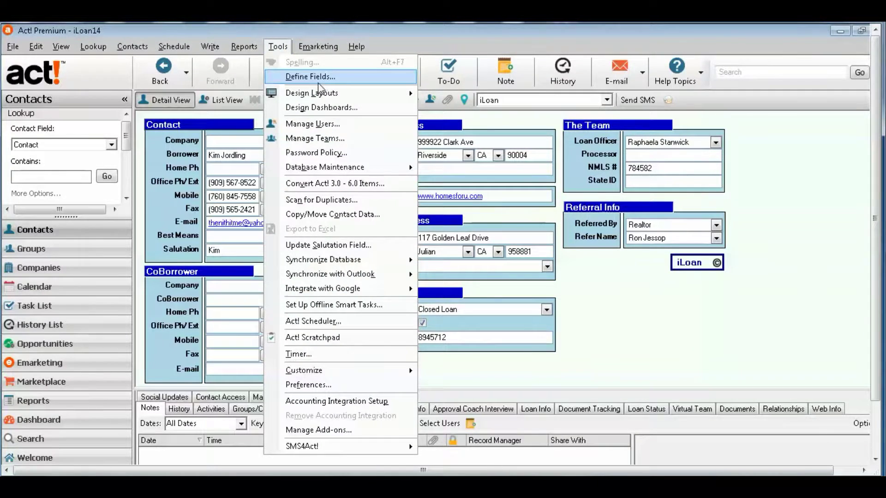
pyautogui.moveTo(337, 93)
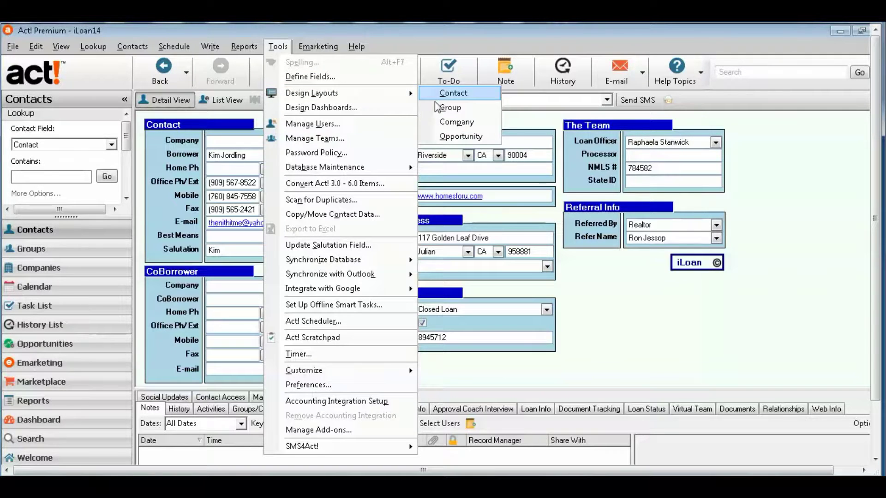
pyautogui.click(672, 312)
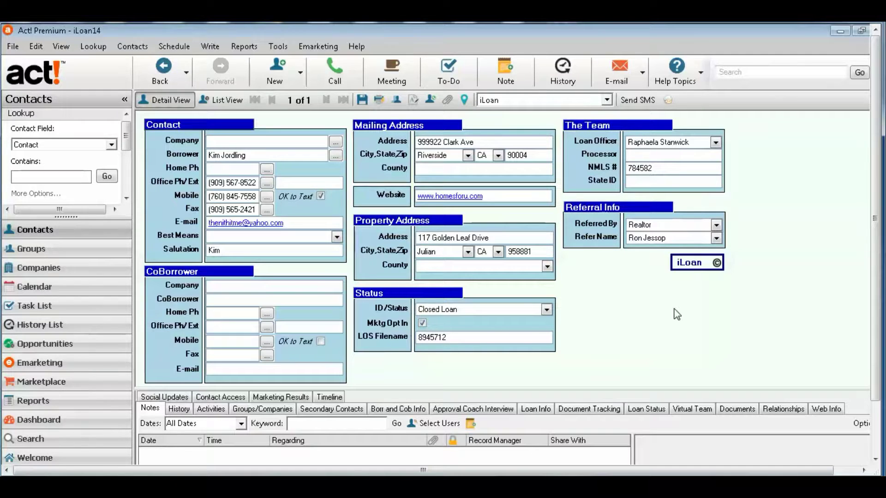
# - Browse the File, View and Lookup menus in turn, ending with the Help menu showing
pyautogui.click(15, 47)
pyautogui.click(16, 47)
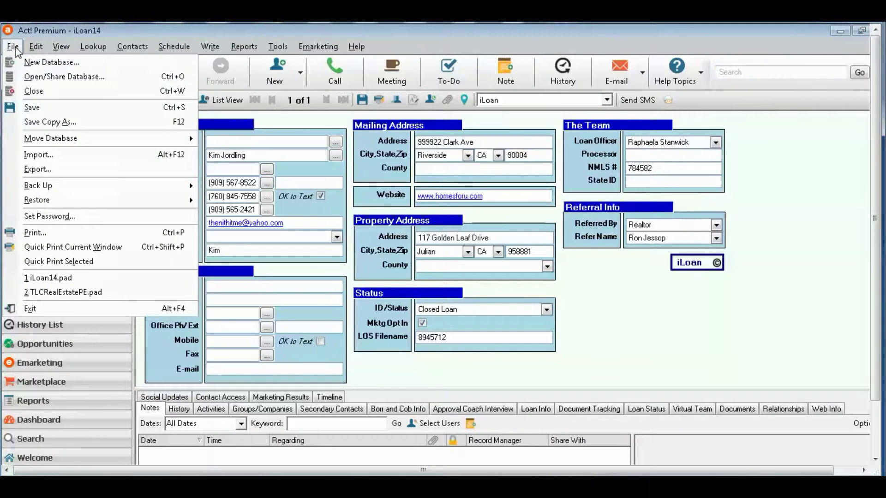
pyautogui.click(67, 46)
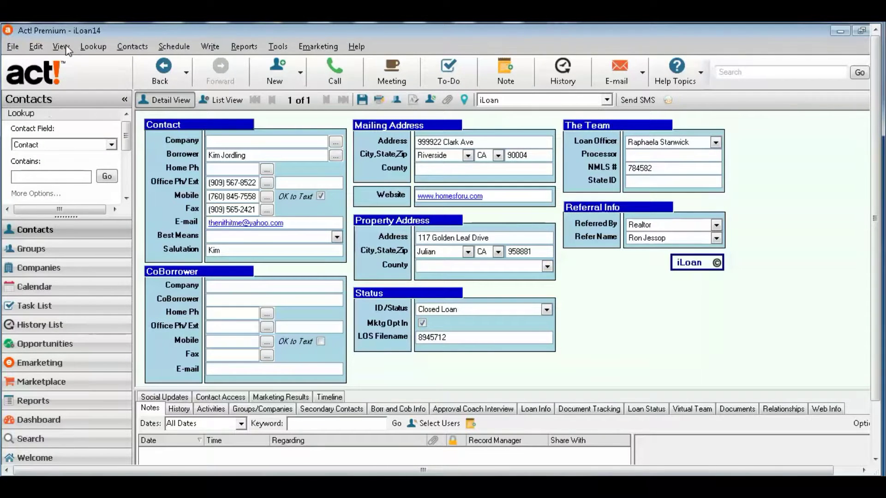
pyautogui.click(66, 48)
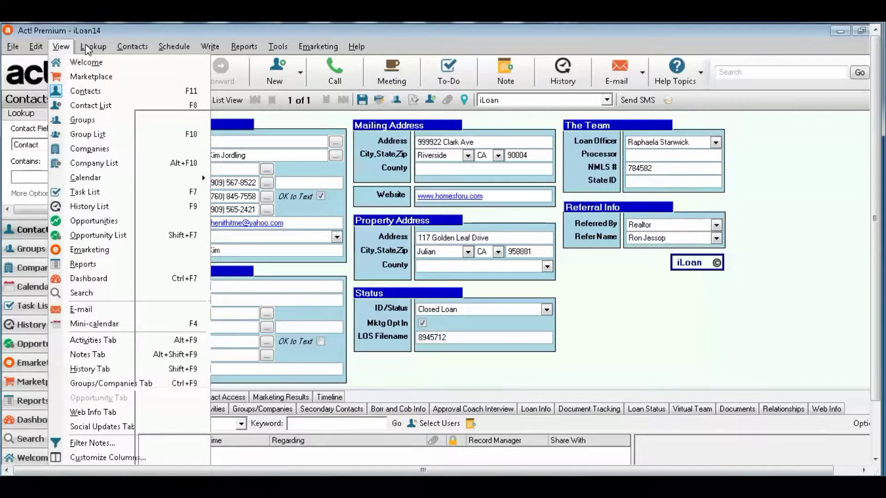
pyautogui.click(87, 48)
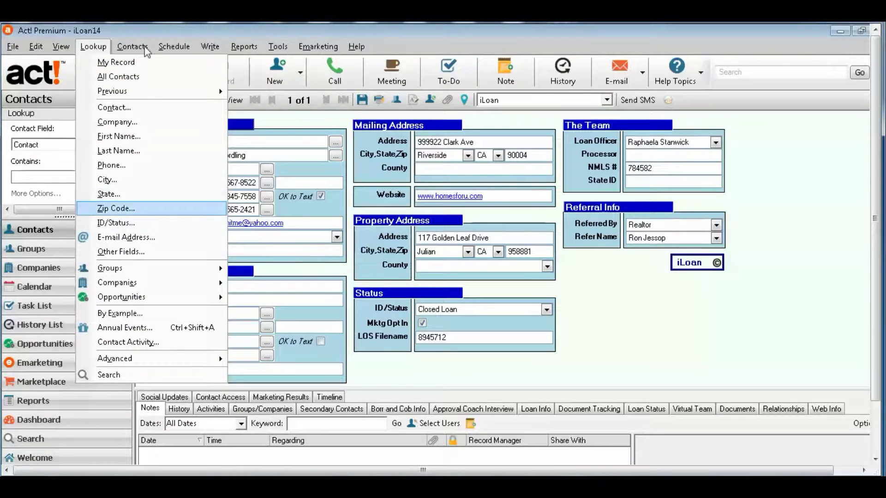
pyautogui.click(355, 47)
pyautogui.click(355, 48)
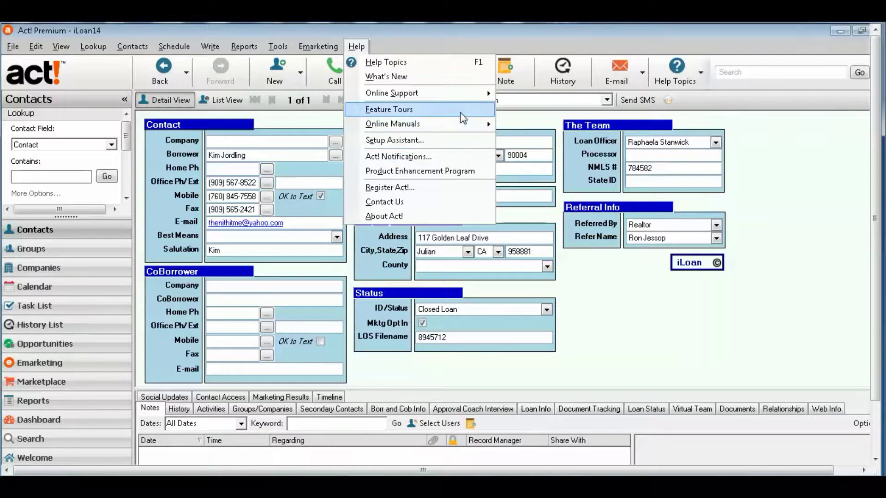
# - Review the Help menu's Online Manuals and Online Support submenus, then close the menu
pyautogui.moveTo(460, 125)
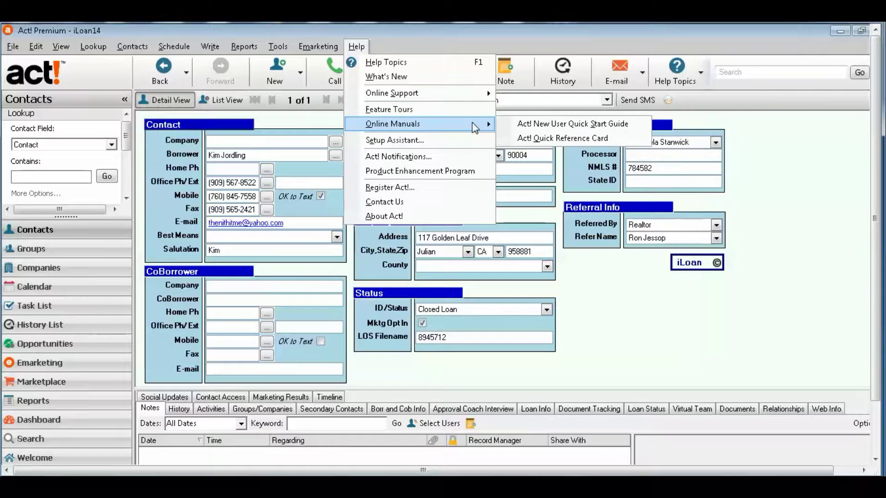
pyautogui.moveTo(489, 98)
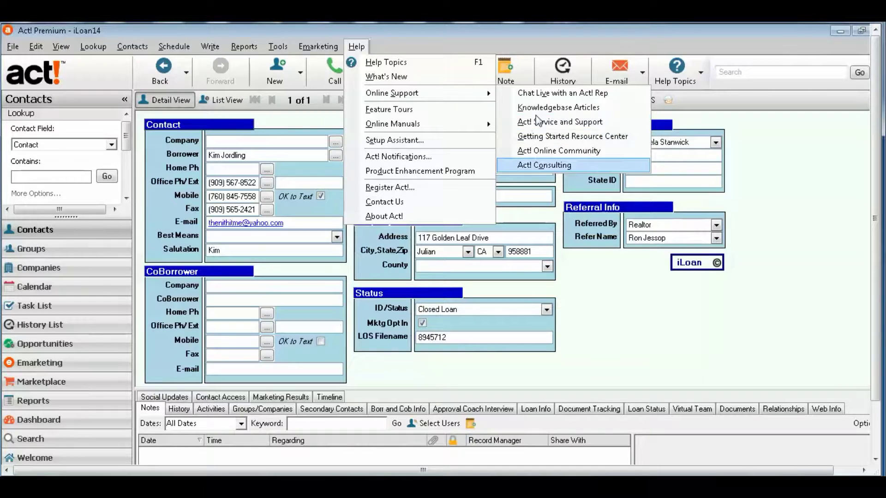
pyautogui.moveTo(433, 121)
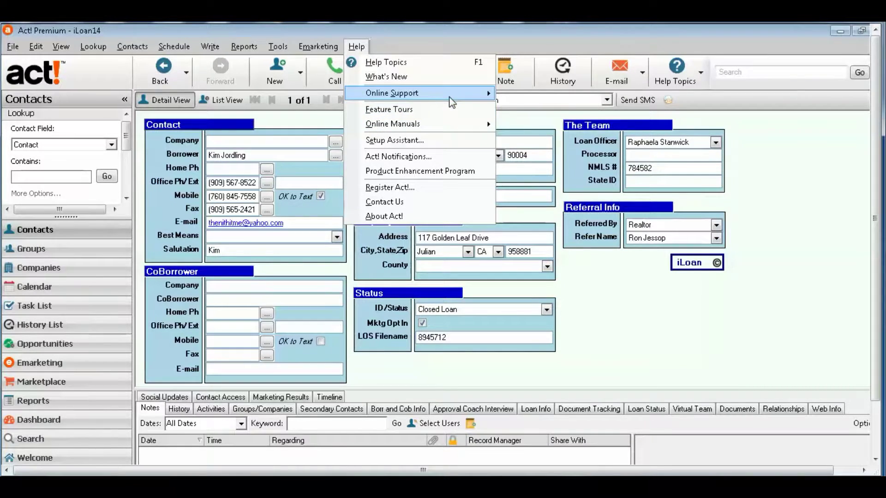
pyautogui.moveTo(432, 93)
pyautogui.click(662, 340)
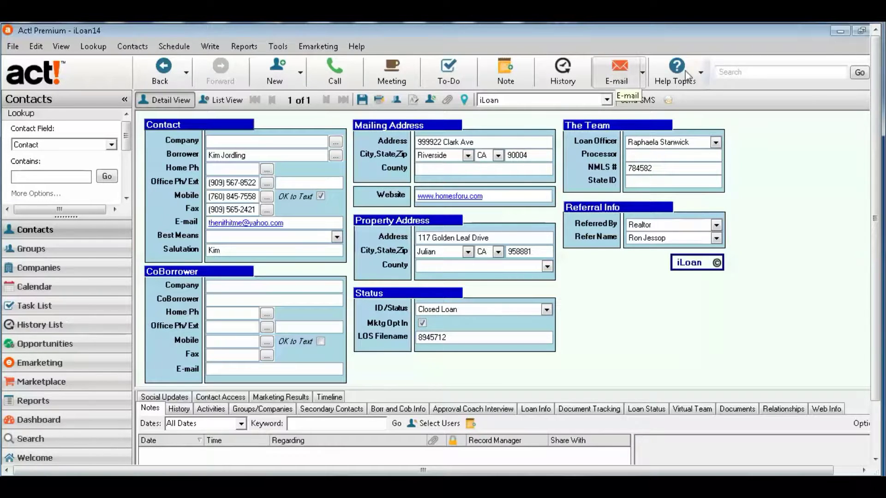
# - Put the cursor in the top-right toolbar Search box for a contact search
pyautogui.click(743, 73)
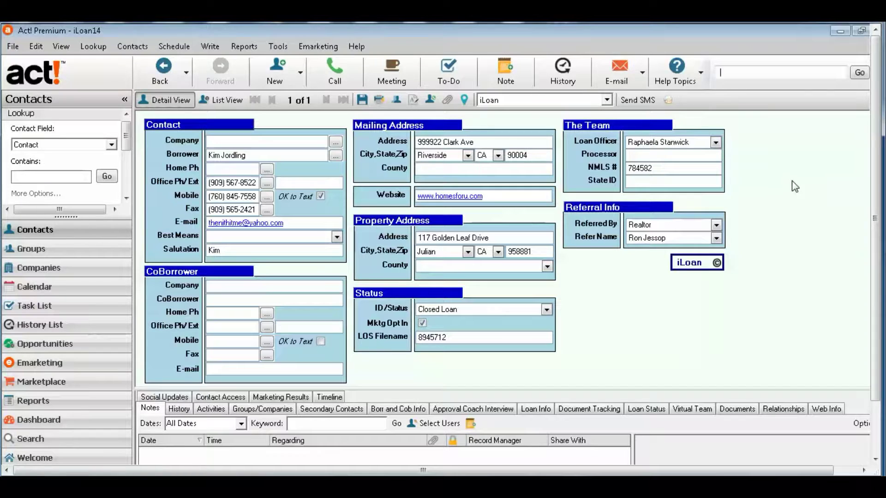
pyautogui.write('FHA')
pyautogui.moveTo(743, 389); pyautogui.dragTo(744, 386)
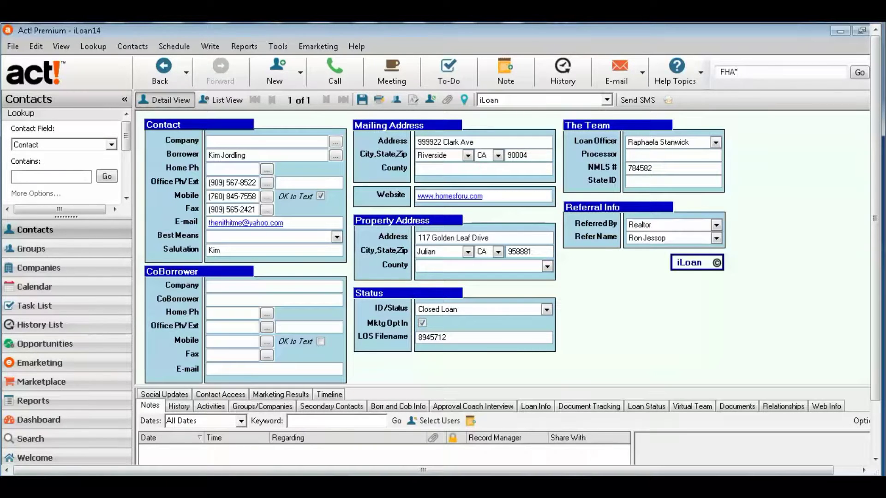
pyautogui.write('*201')
pyautogui.moveTo(753, 72); pyautogui.dragTo(735, 71)
pyautogui.press('Delete')
# - Check the record's Secondary Contacts, Borr and Cob Info, and Notes tabs
pyautogui.click(339, 407)
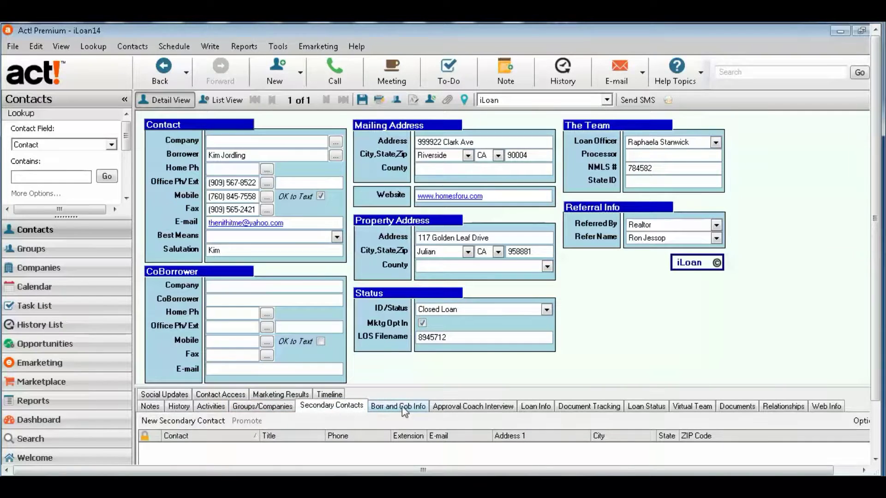
pyautogui.click(403, 407)
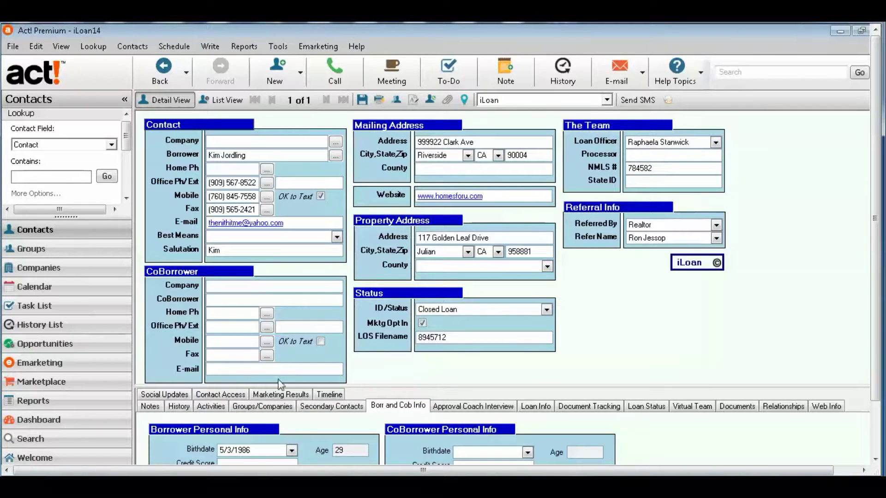
pyautogui.click(150, 407)
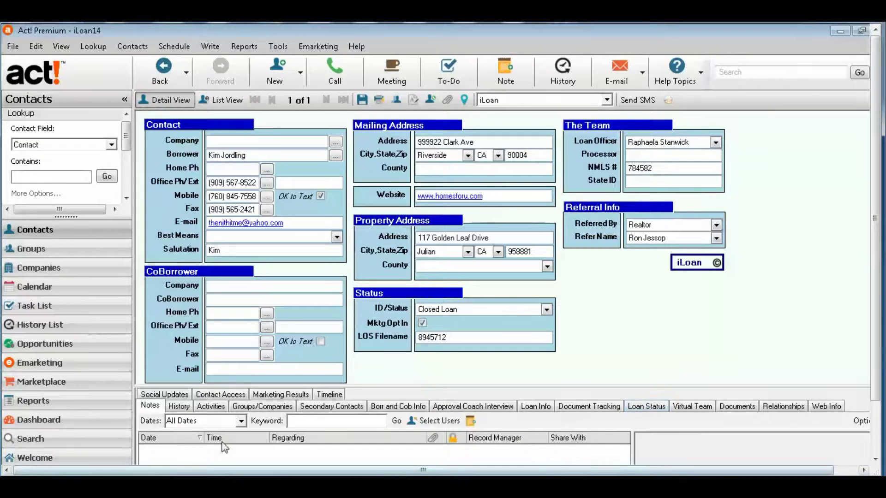
pyautogui.click(329, 409)
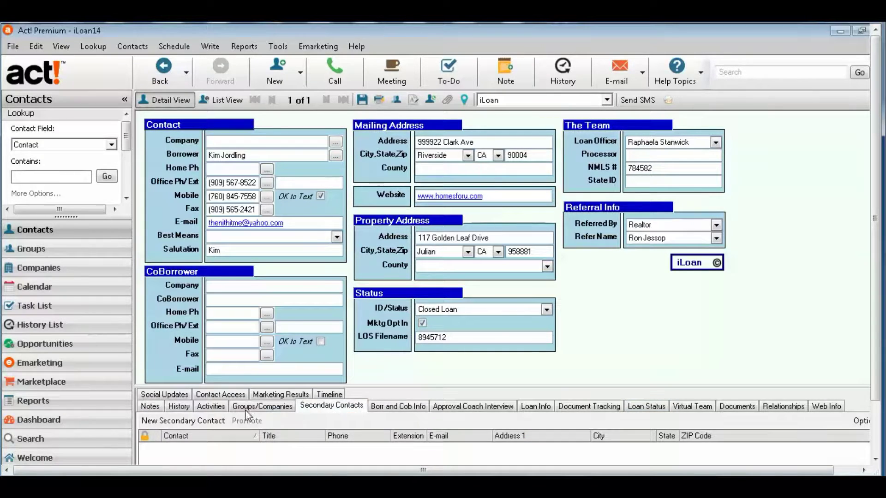
# - Review the notes and call history, then show the borrower as a row in List View
pyautogui.click(180, 406)
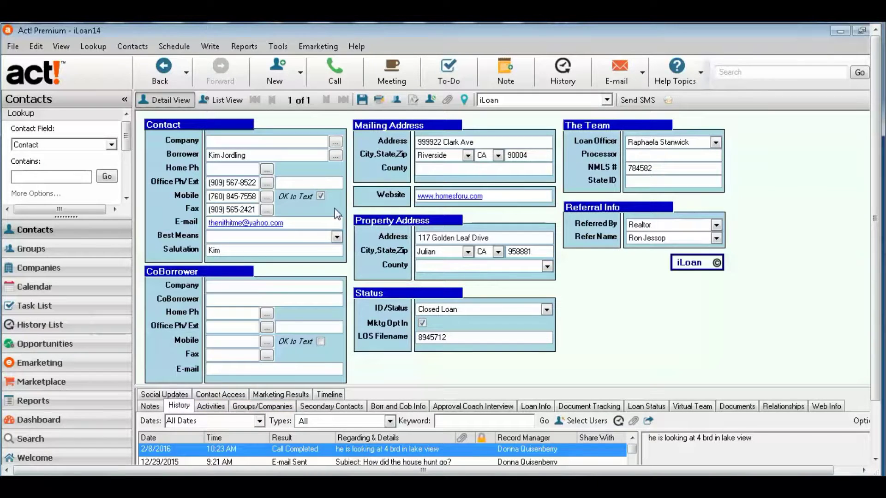
pyautogui.click(151, 406)
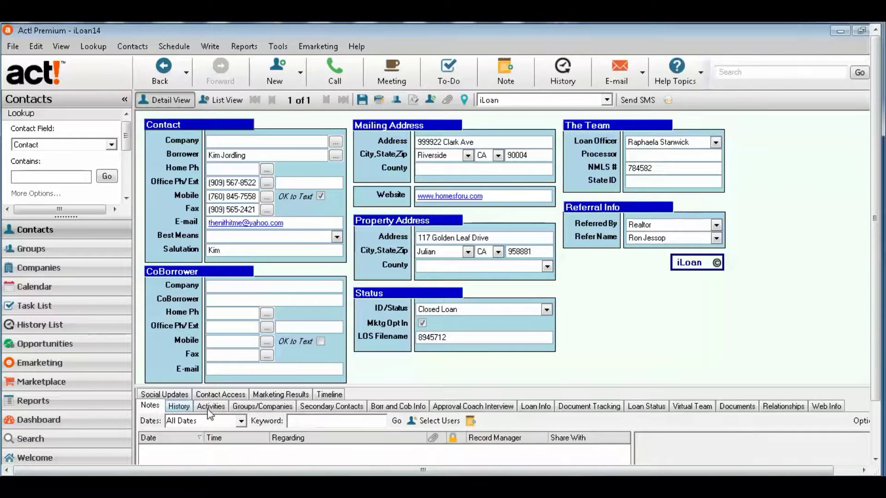
pyautogui.click(181, 407)
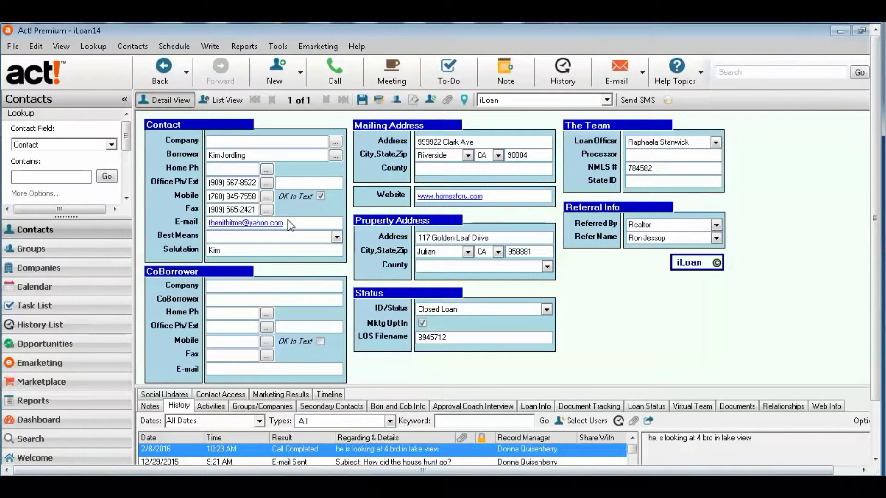
pyautogui.click(254, 155)
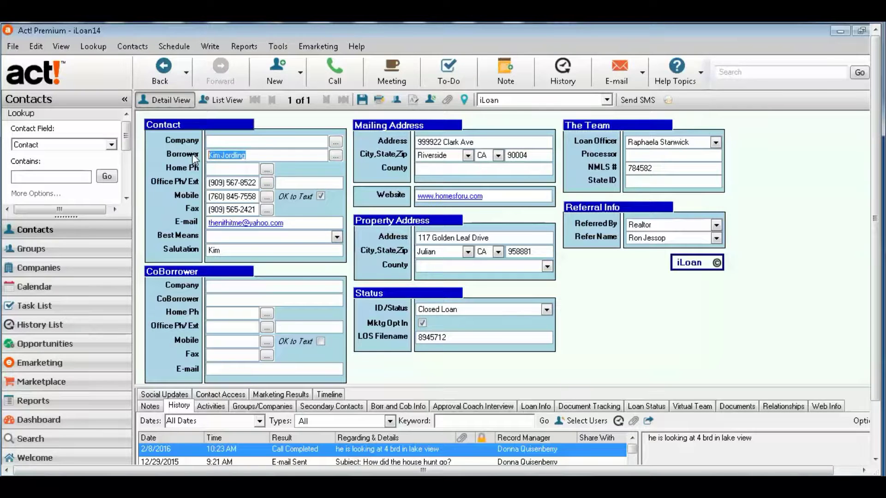
pyautogui.click(235, 105)
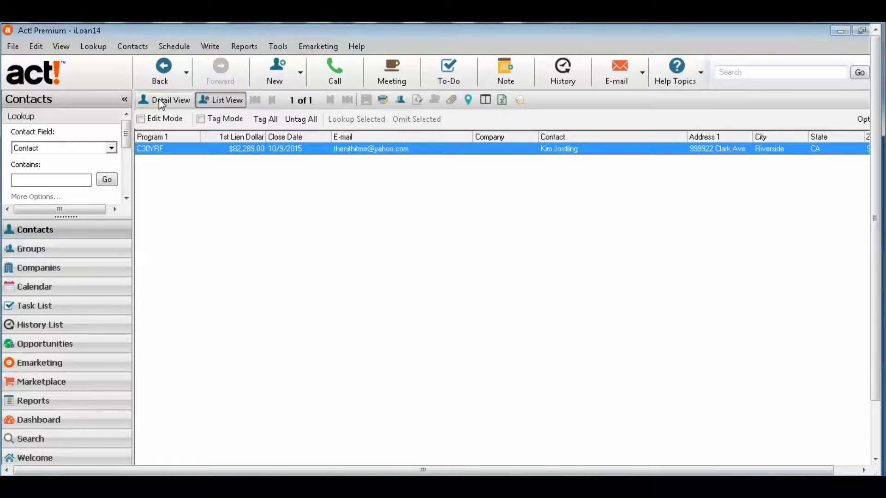
# - Look up all contacts, view one in Detail View, then return to the full list
pyautogui.click(96, 48)
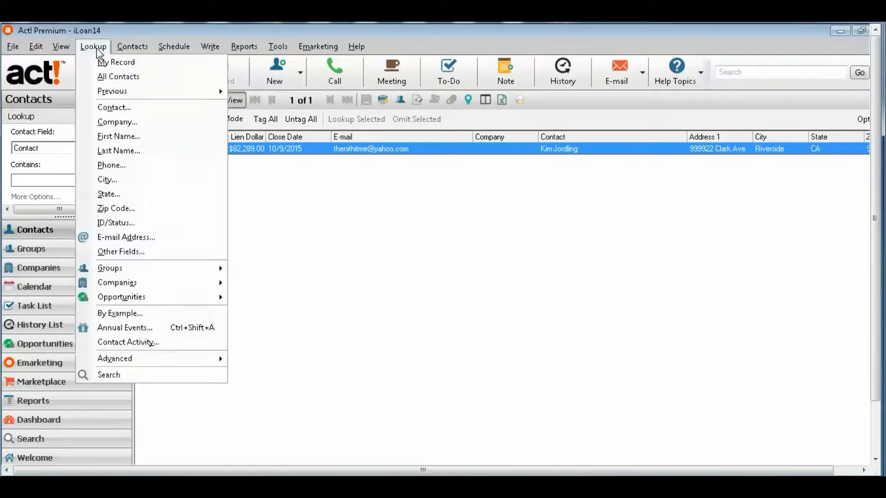
pyautogui.click(106, 79)
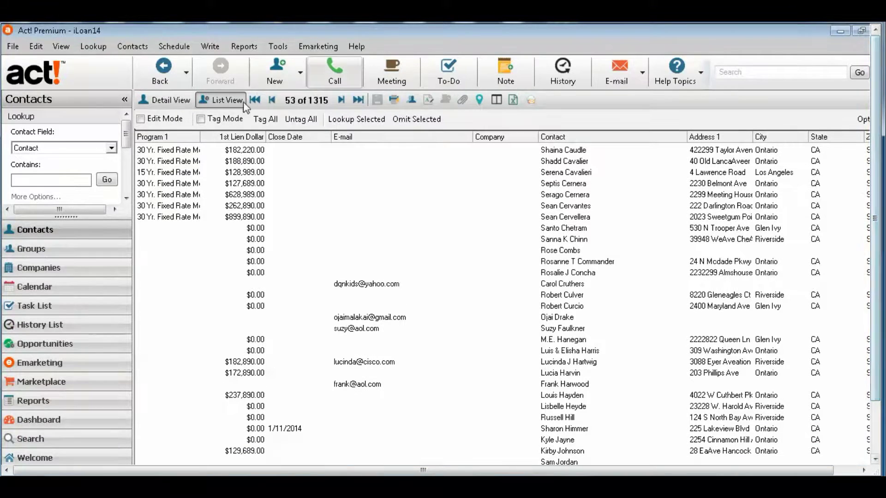
pyautogui.click(170, 99)
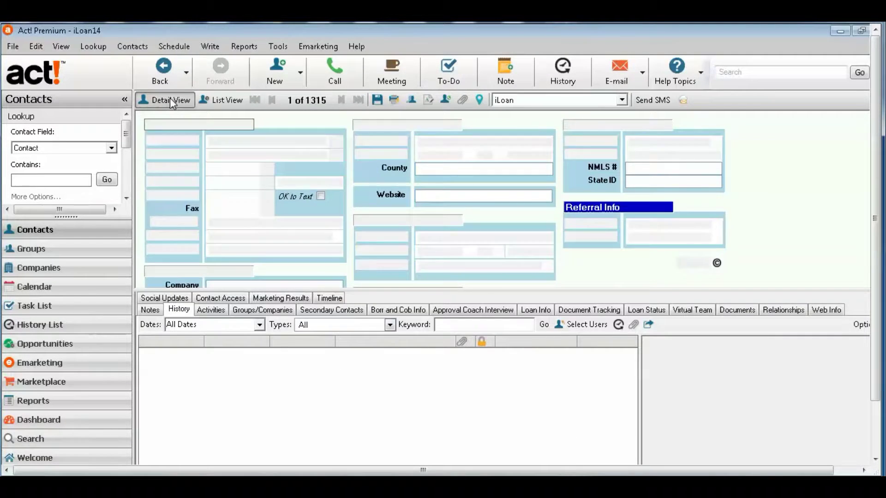
pyautogui.click(235, 101)
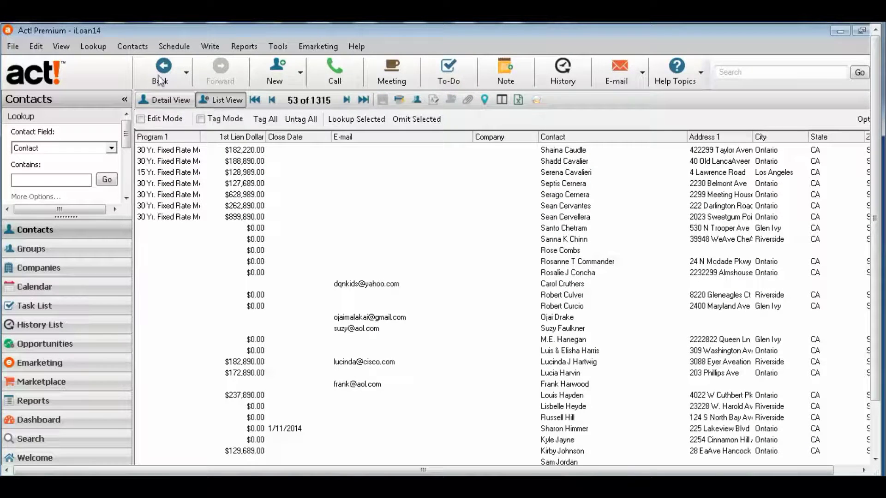
# - Rerun the previous single-contact lookup and open that contact's detail record
pyautogui.click(93, 47)
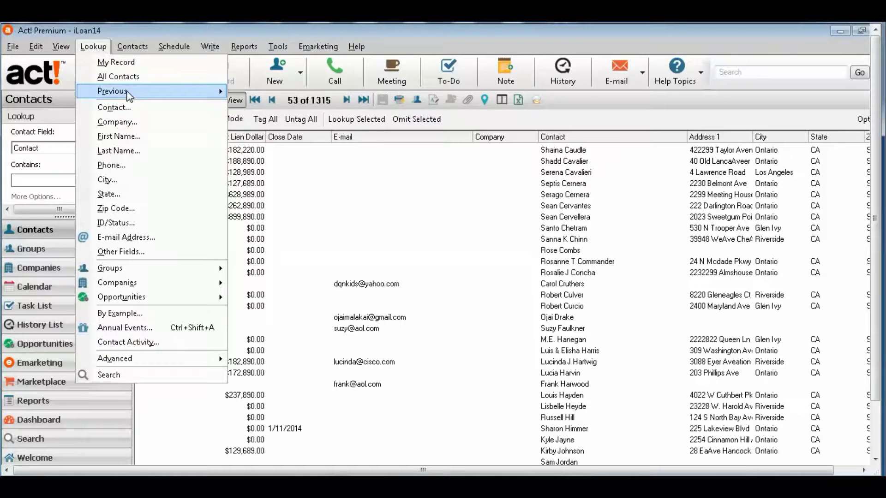
pyautogui.moveTo(129, 96)
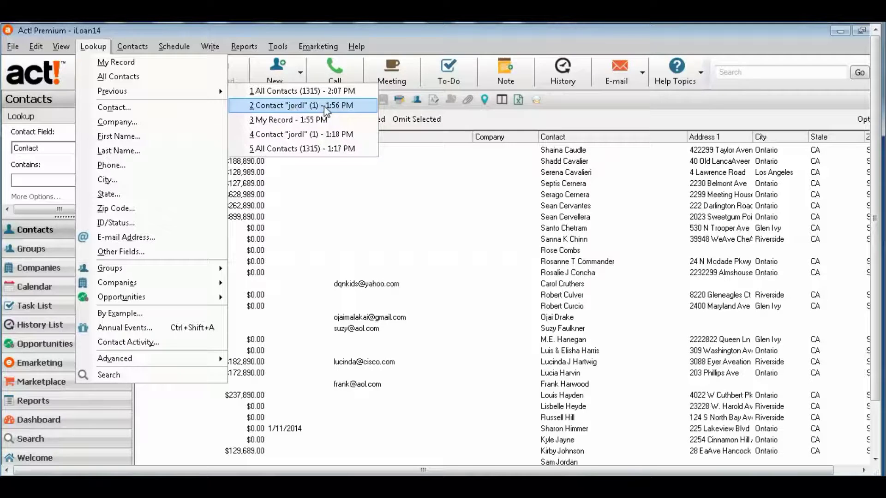
pyautogui.click(323, 106)
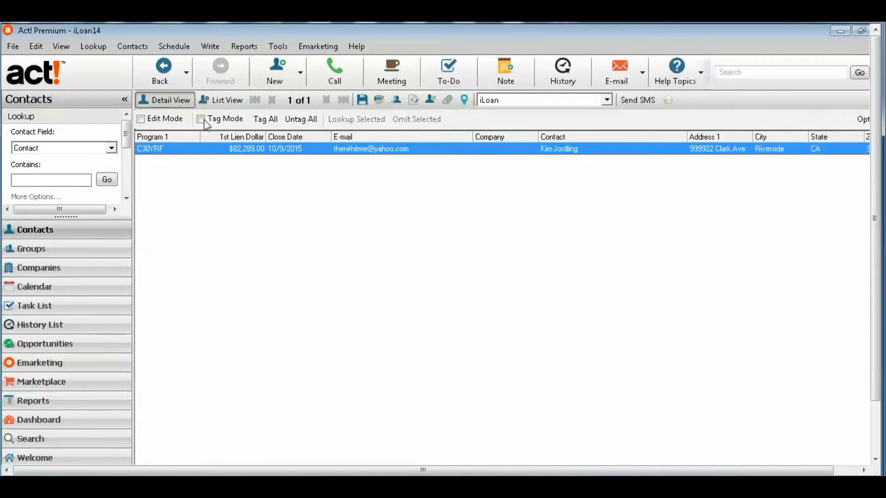
pyautogui.click(181, 101)
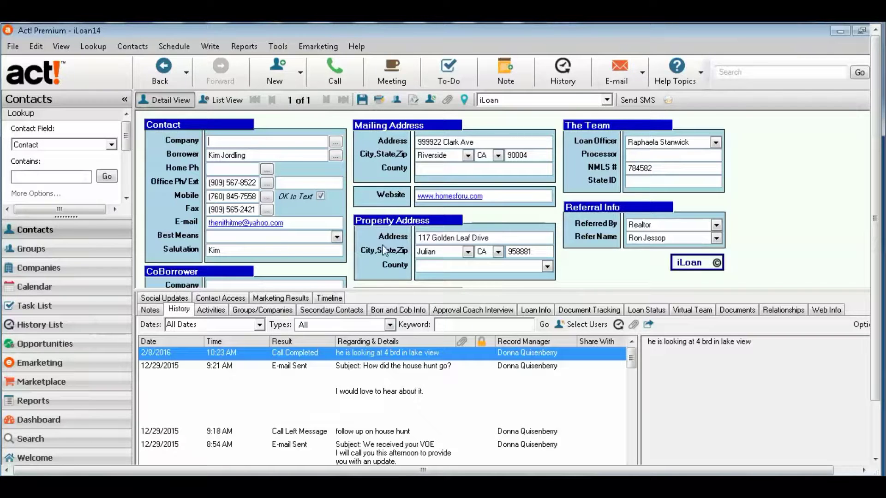
# - Check the recent lookups in the Lookup menu, then close it without choosing
pyautogui.click(93, 47)
pyautogui.moveTo(116, 95)
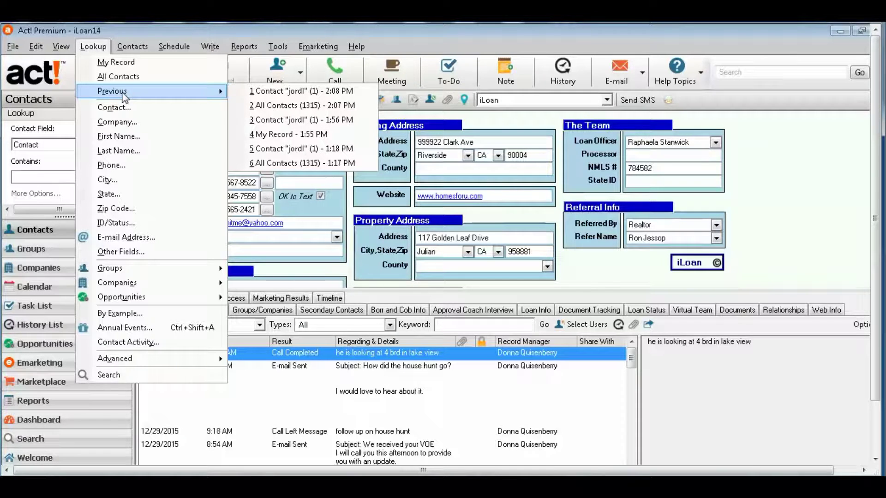
pyautogui.click(621, 269)
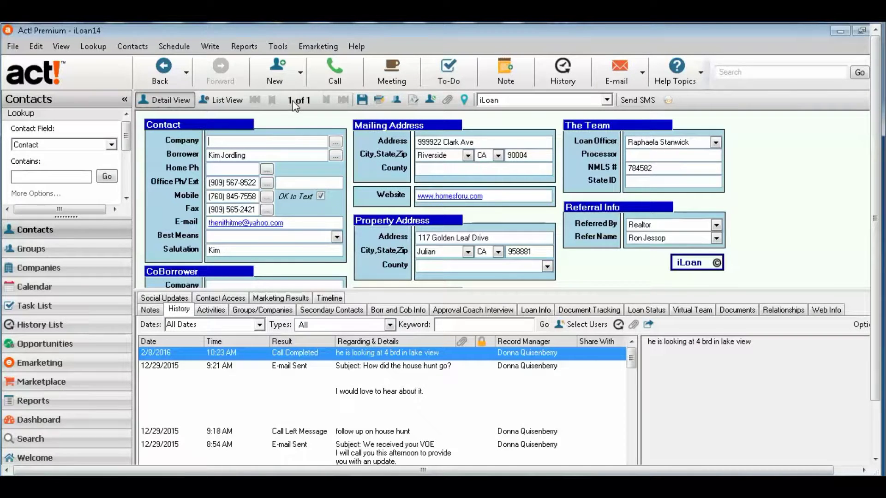
pyautogui.click(94, 49)
pyautogui.click(99, 78)
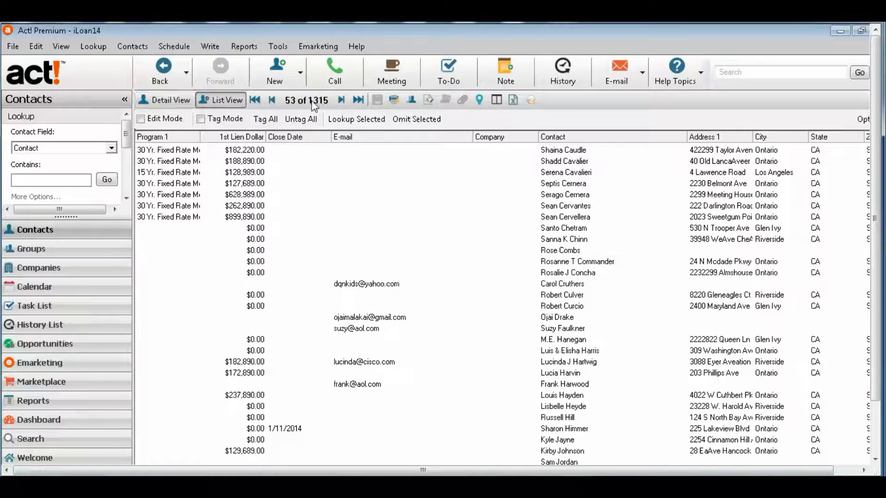
pyautogui.click(168, 101)
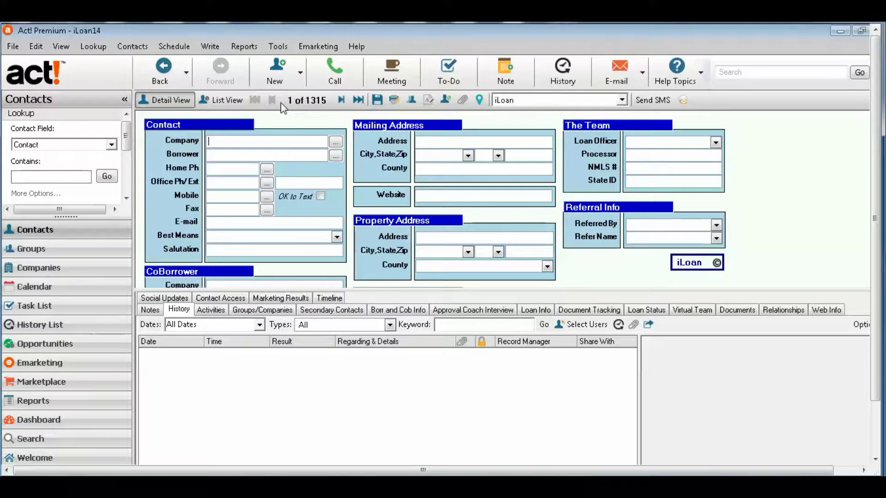
pyautogui.click(342, 100)
pyautogui.click(272, 100)
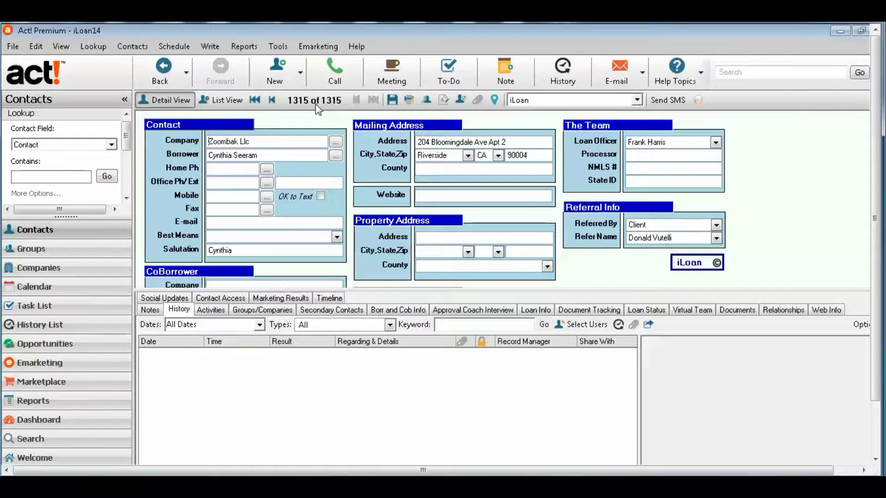
pyautogui.click(93, 46)
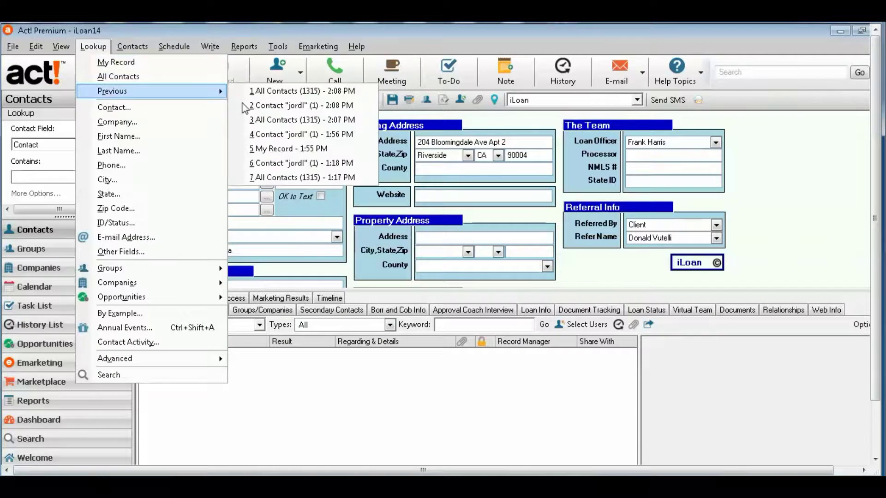
pyautogui.click(247, 105)
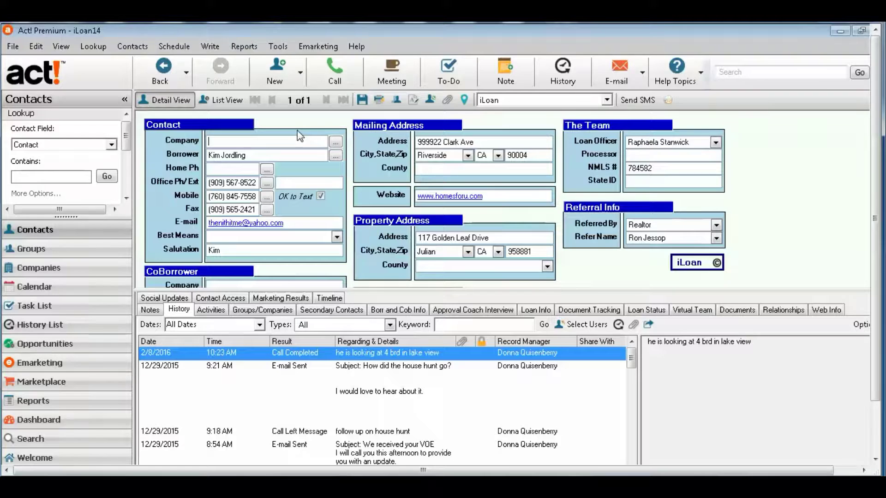
# - Replace the mistyped company text with 'XYZ Company'
pyautogui.write('XYZ Company')
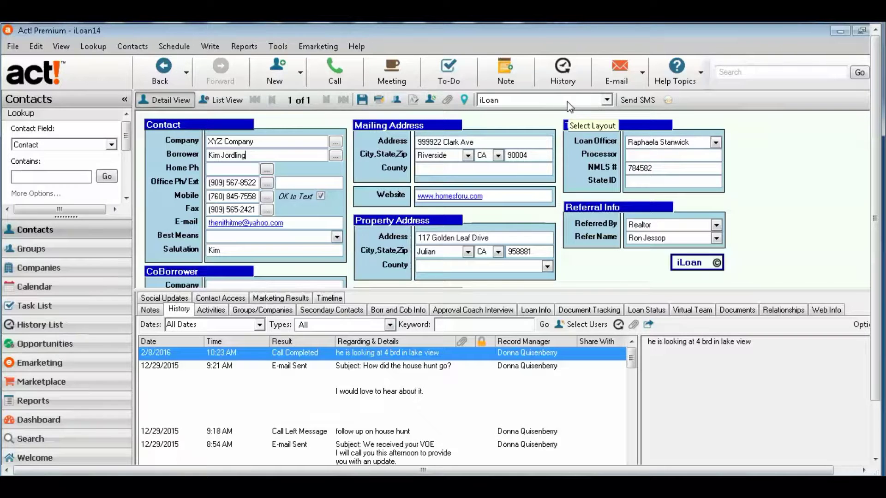
# - Browse the layout dropdown beside iLoan, keeping iLoan, and leave the layout list open
pyautogui.click(607, 100)
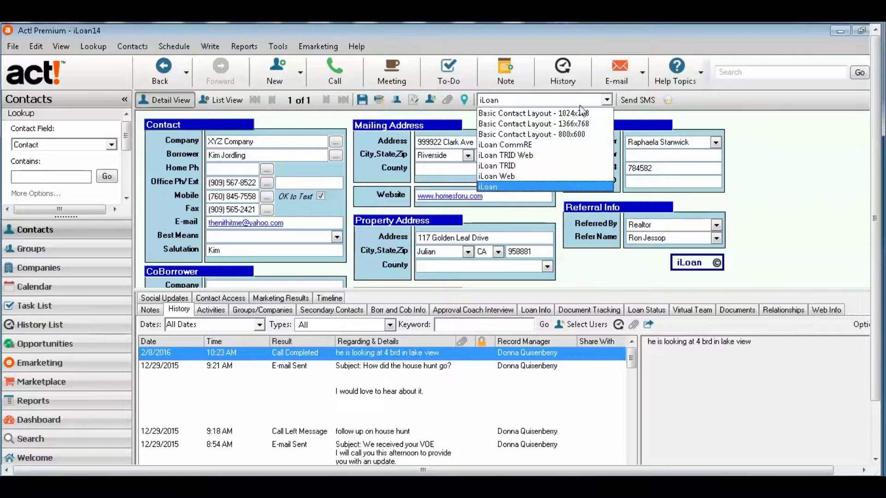
pyautogui.click(607, 100)
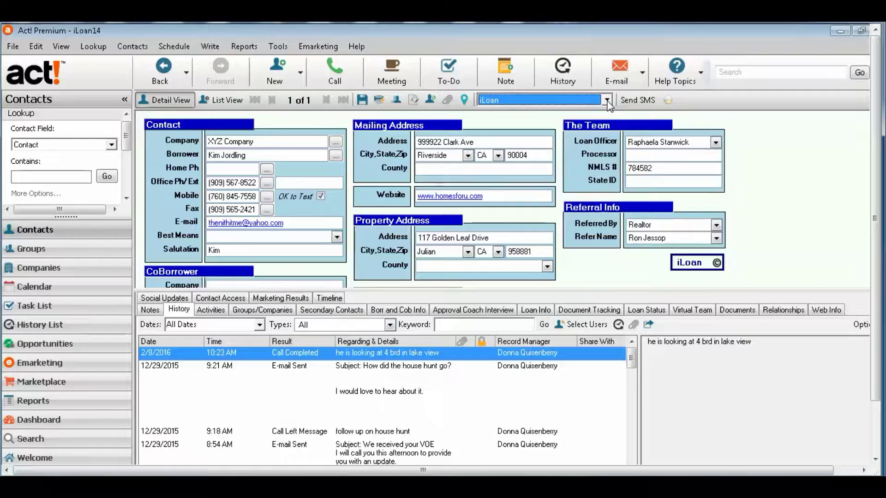
pyautogui.click(607, 100)
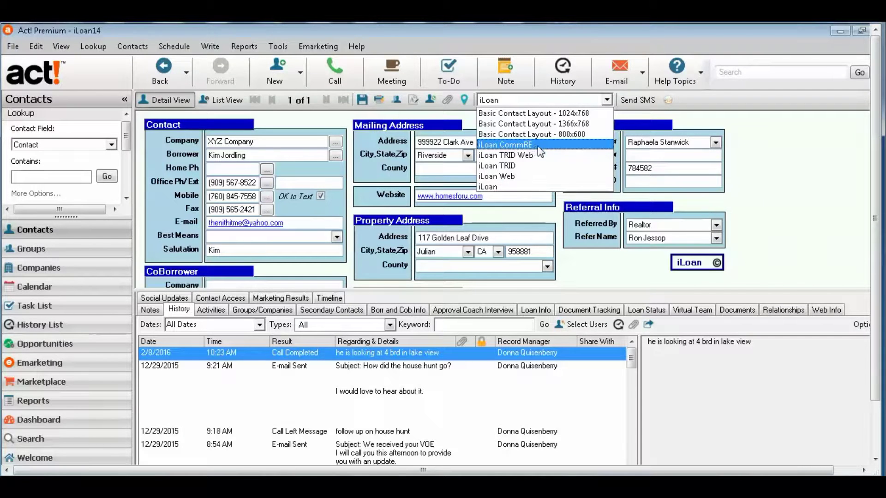
pyautogui.click(513, 187)
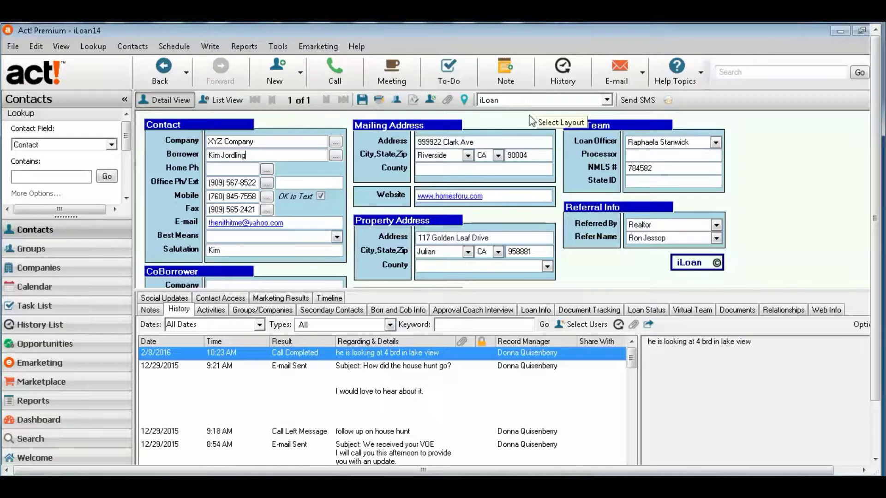
pyautogui.click(609, 100)
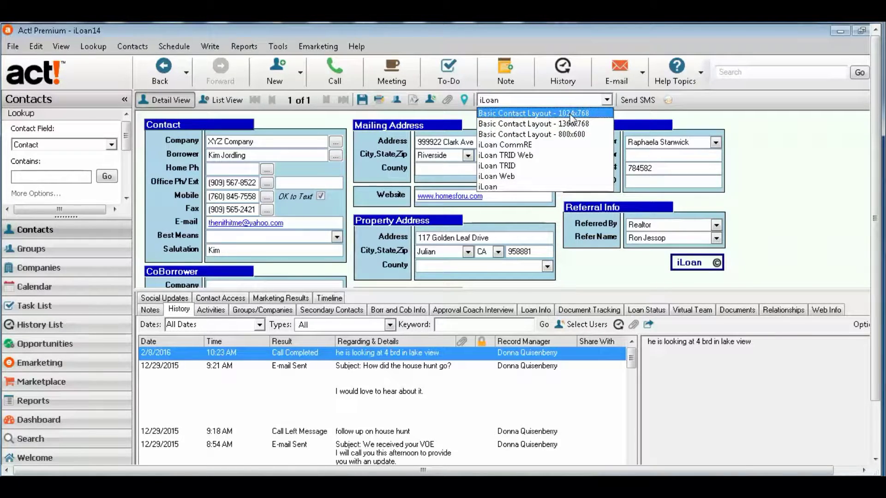
# - Show the record in Basic Contact Layout - 1024x768, then switch it back to iLoan
pyautogui.click(571, 114)
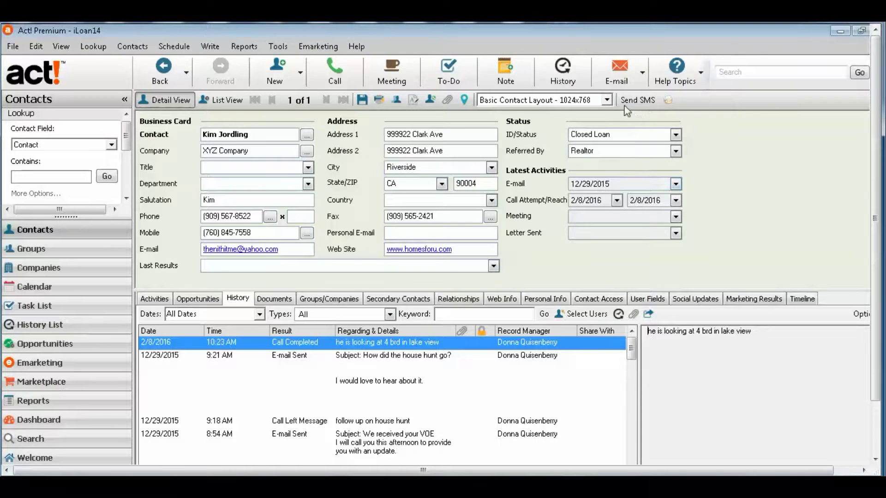
pyautogui.click(608, 100)
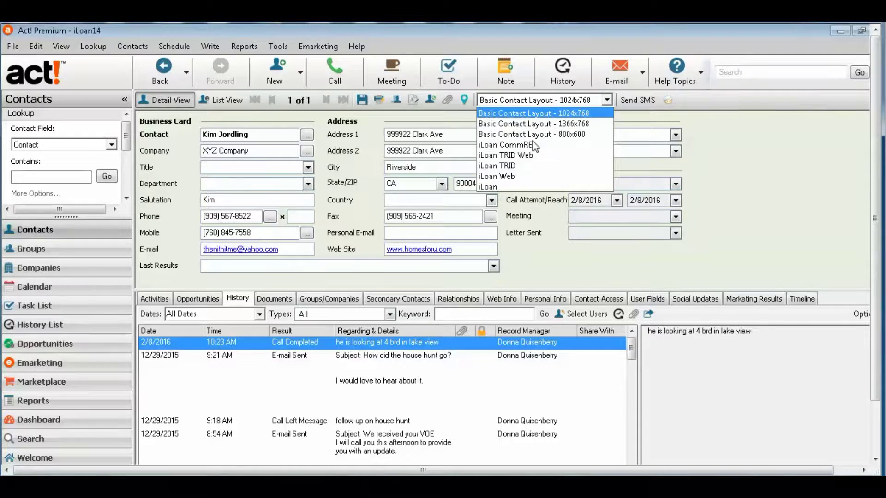
pyautogui.click(507, 186)
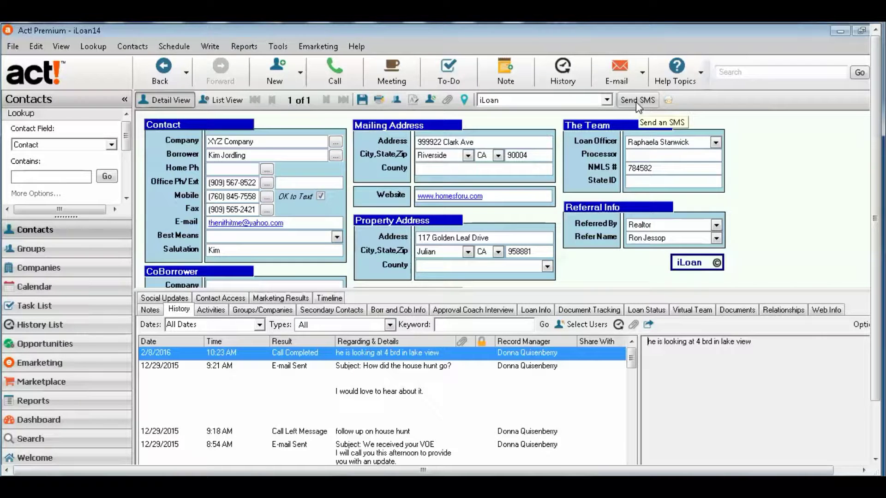
pyautogui.click(633, 103)
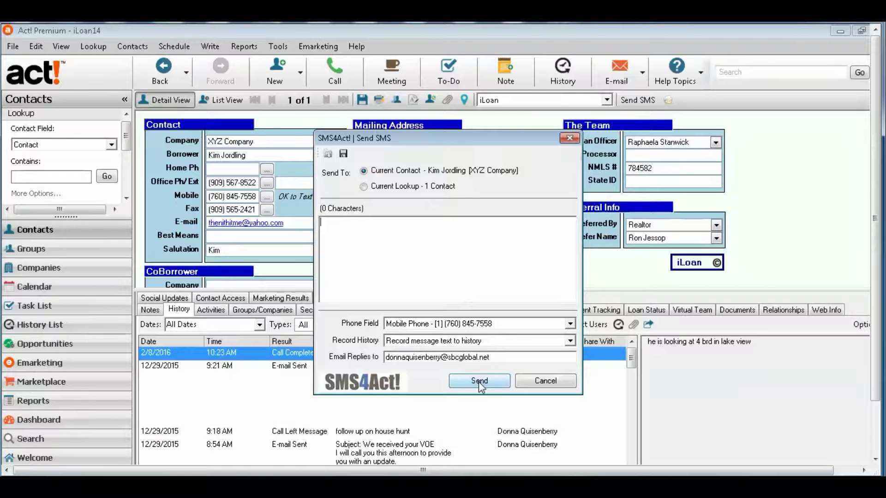
pyautogui.click(558, 381)
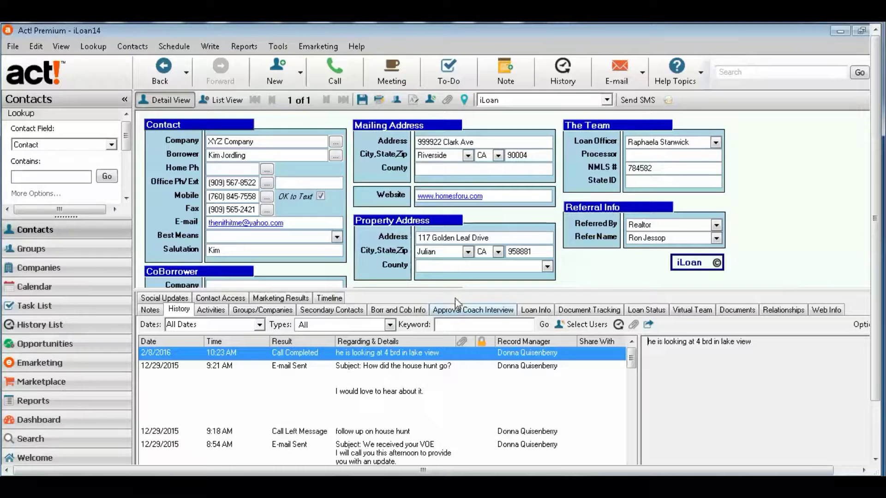
# - Enlarge the contact detail area so the CoBorrower fields and Closed Loan status show above History
pyautogui.moveTo(450, 290); pyautogui.dragTo(451, 323)
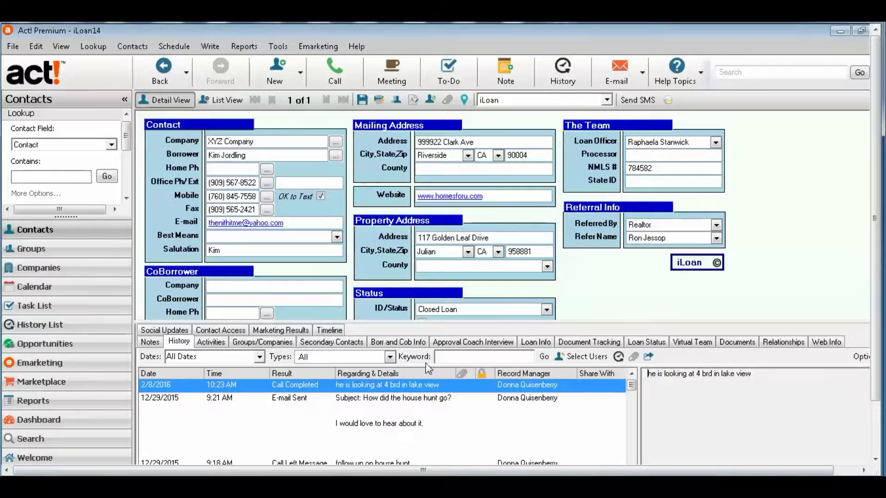
# - Resize the detail/history split until Mktg Opt In and LOS Filename appear above a shorter history
pyautogui.moveTo(559, 323); pyautogui.dragTo(561, 342)
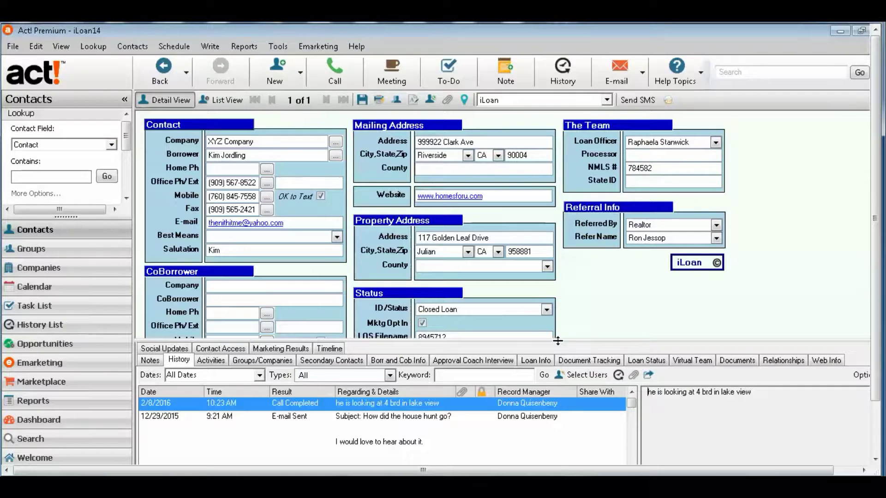
pyautogui.moveTo(558, 340); pyautogui.dragTo(565, 324)
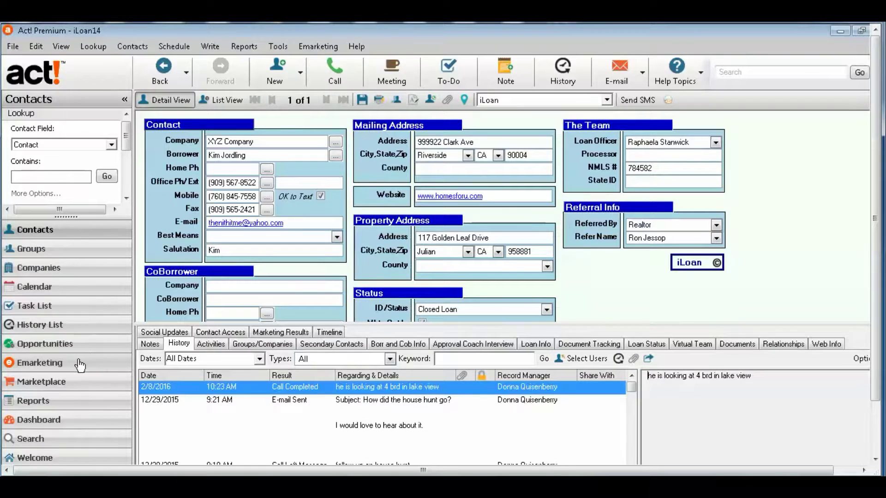
pyautogui.moveTo(420, 331); pyautogui.dragTo(421, 353)
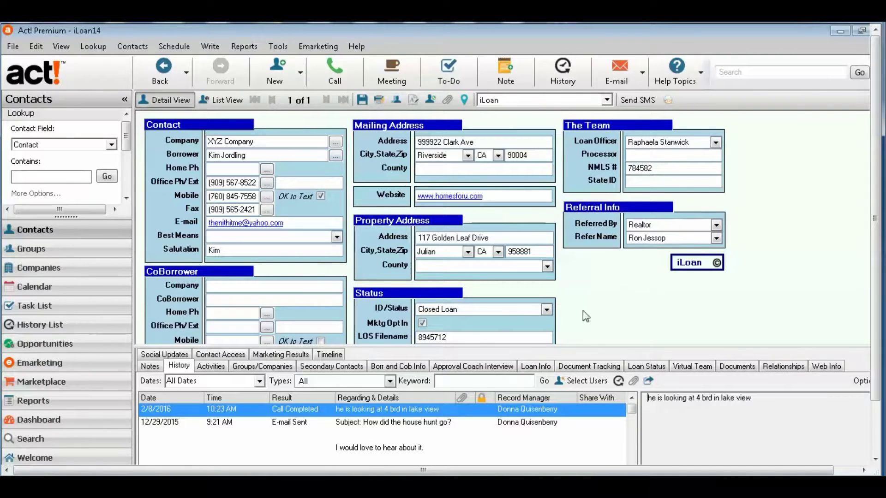
pyautogui.moveTo(468, 347); pyautogui.dragTo(467, 383)
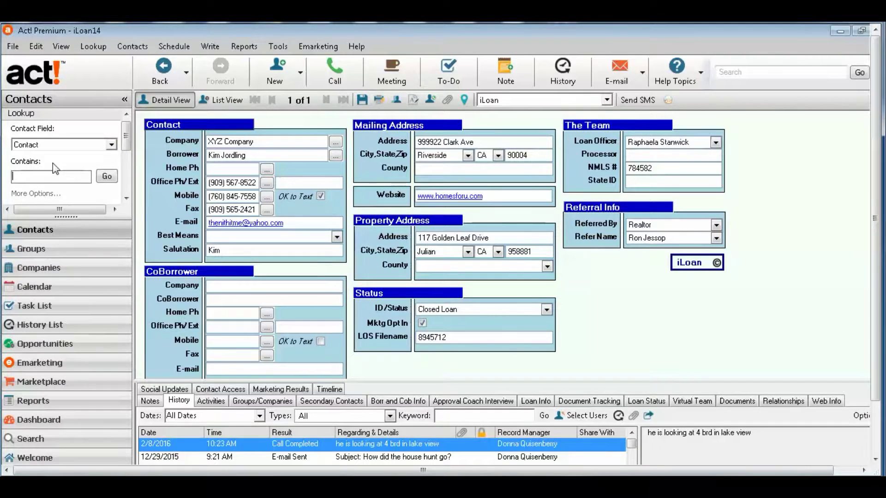
pyautogui.write('smith')
pyautogui.click(107, 177)
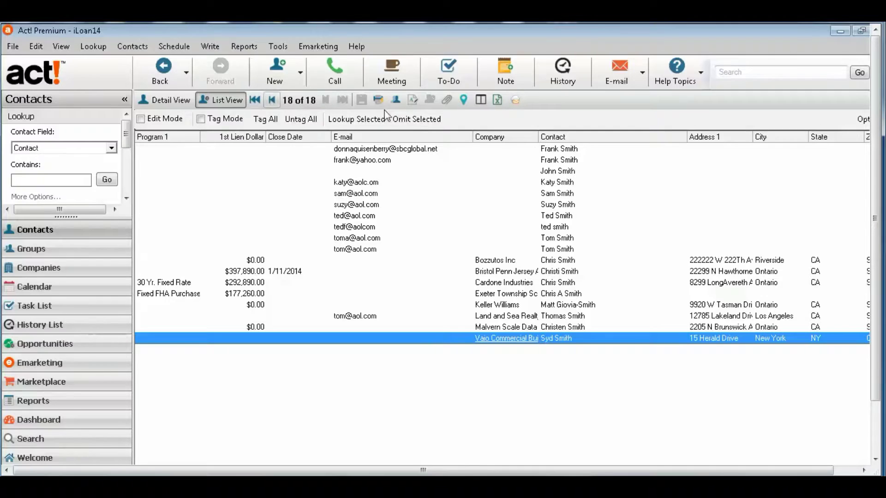
pyautogui.click(571, 307)
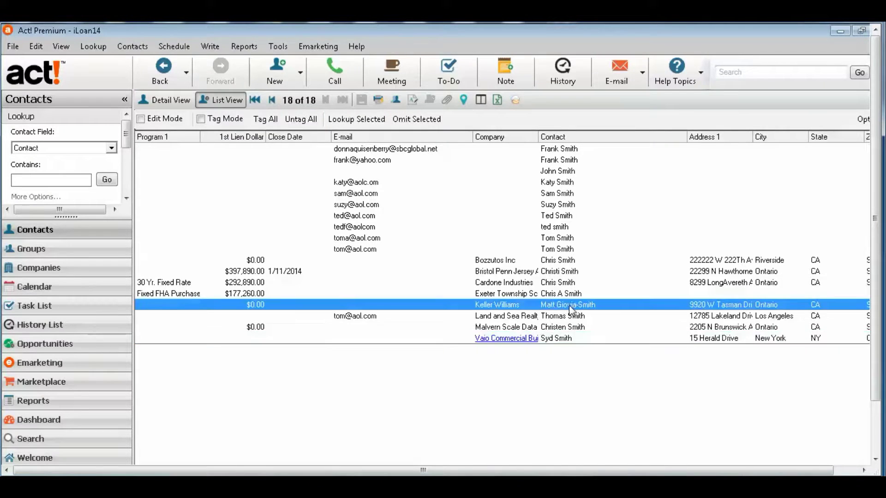
pyautogui.doubleClick(600, 306)
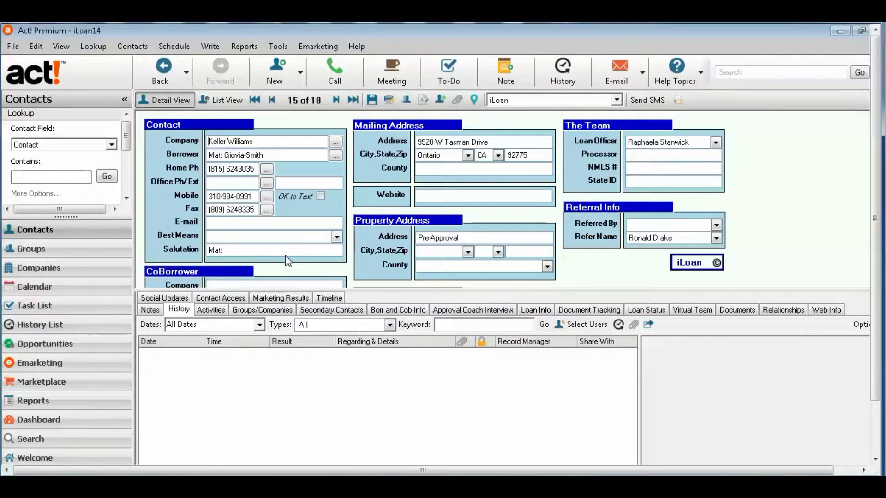
pyautogui.click(56, 177)
pyautogui.write('jord')
pyautogui.click(106, 177)
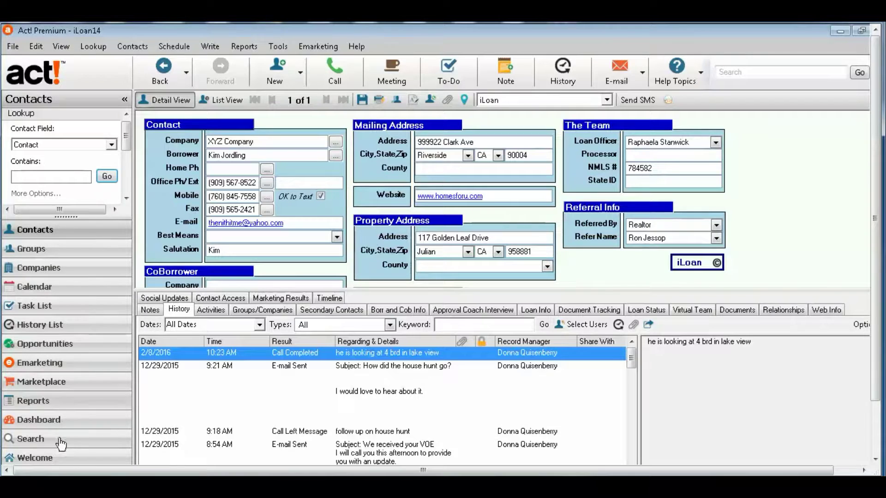
# - Go to Groups and list the Credit Repair group's four member contacts
pyautogui.click(74, 250)
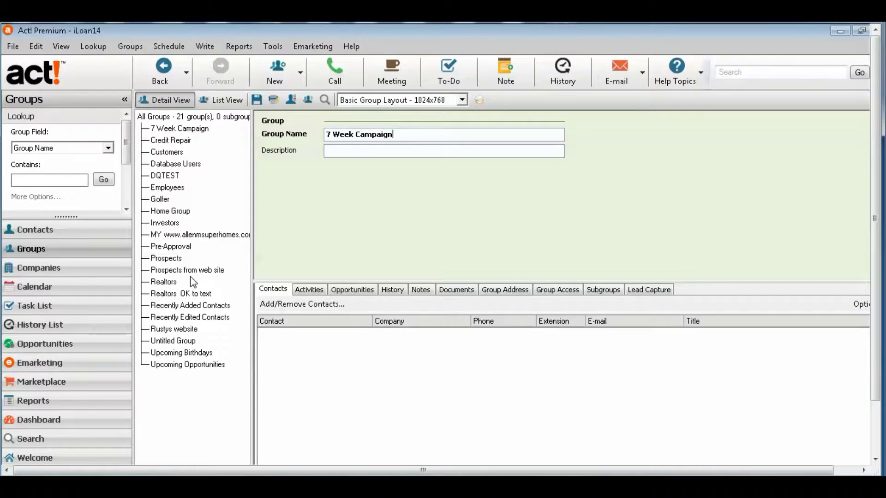
pyautogui.click(188, 141)
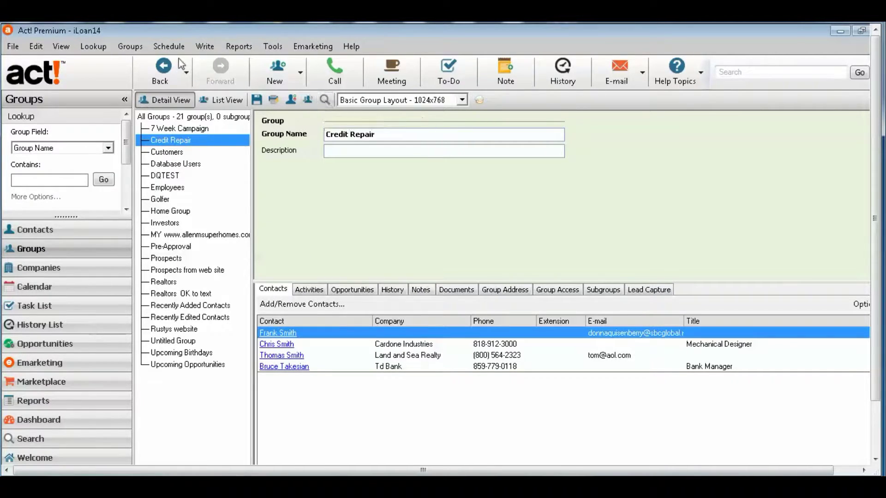
pyautogui.click(198, 47)
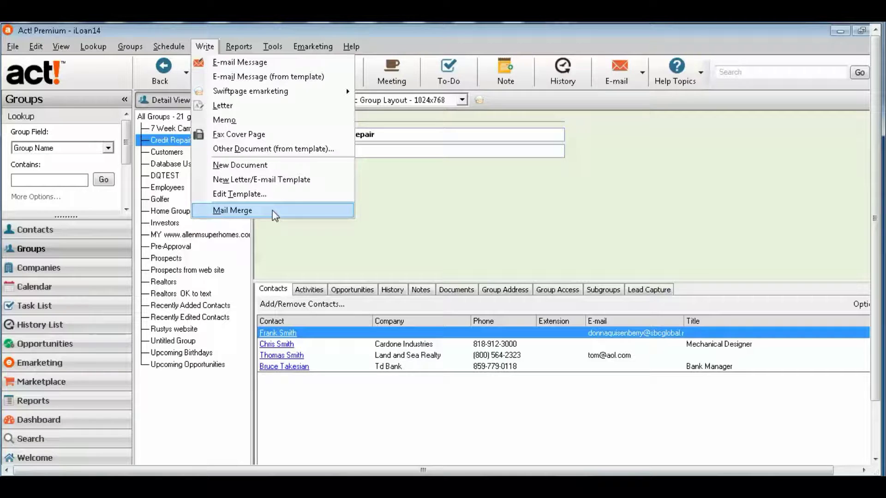
# - Switch to the calendar in monthly view for March 2016
pyautogui.click(78, 235)
pyautogui.click(77, 237)
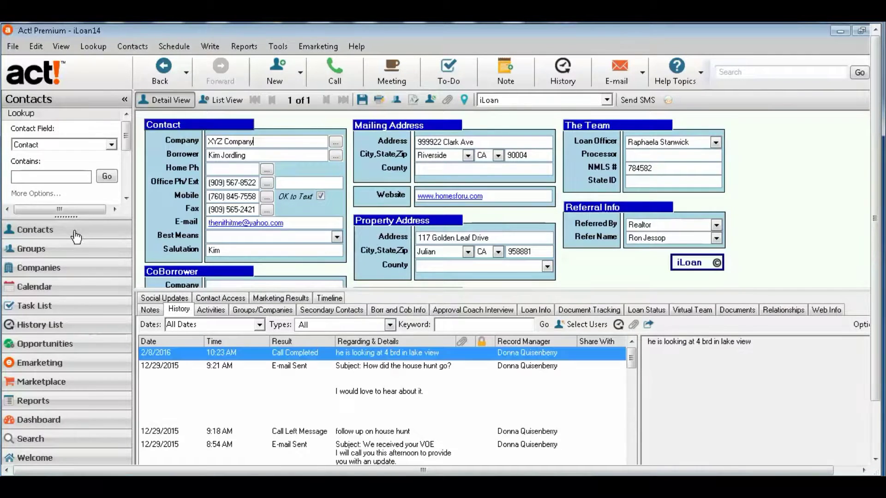
pyautogui.click(83, 290)
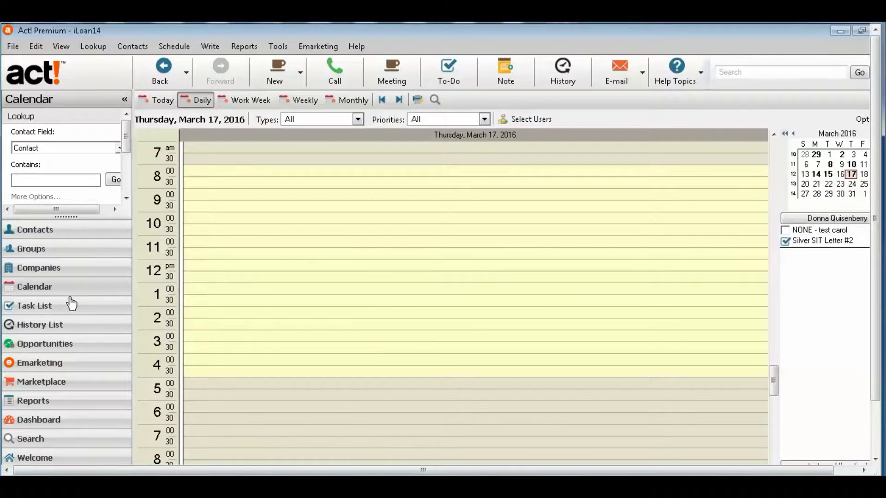
pyautogui.click(354, 101)
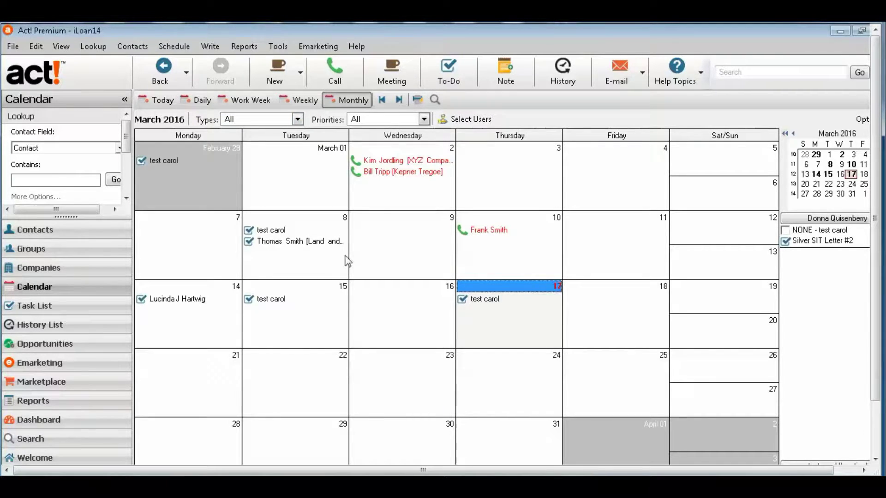
# - Review the Select Users options, picking All users, then cancel without changes
pyautogui.click(467, 120)
pyautogui.click(392, 226)
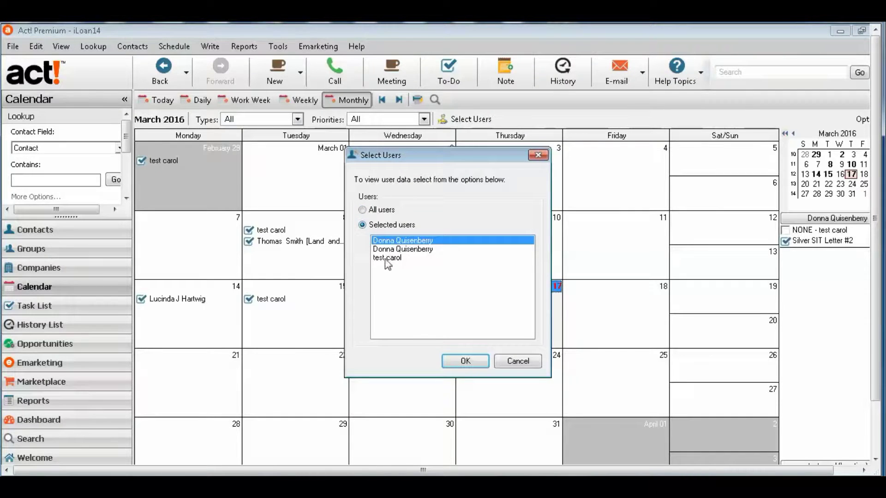
pyautogui.click(374, 212)
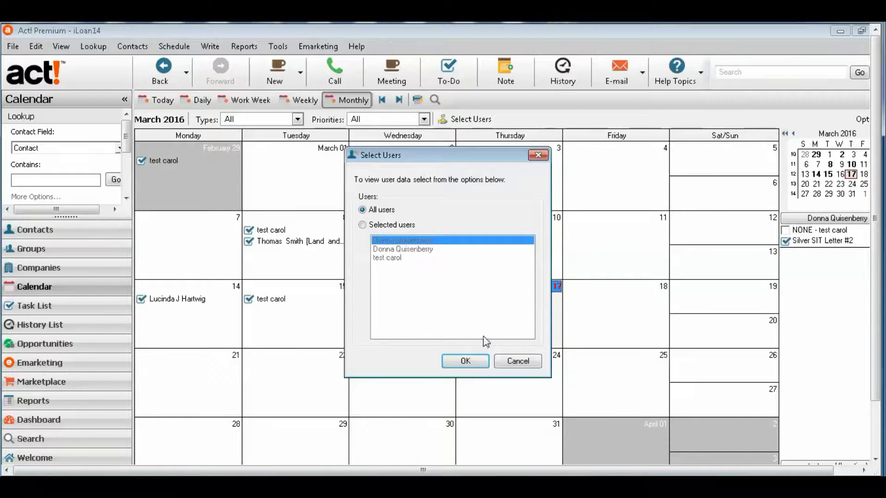
pyautogui.click(520, 361)
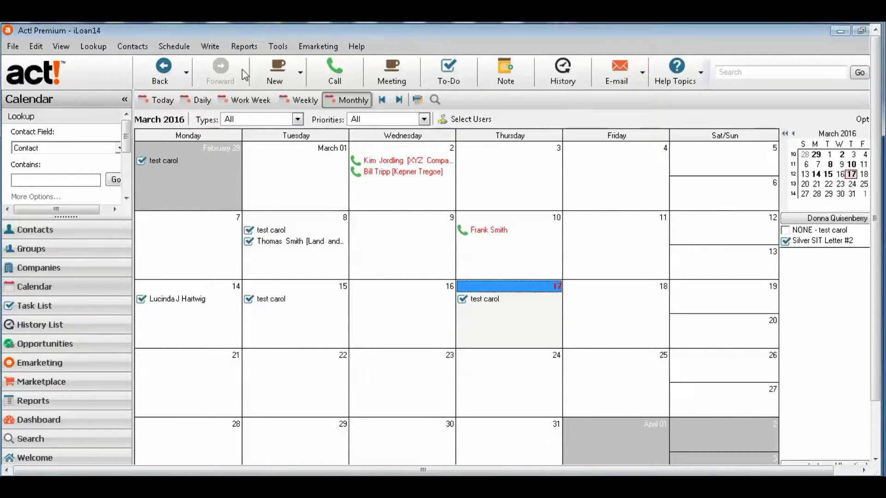
# - Browse the Tools menu's Outlook and Google sync options, then return to the XYZ Company record
pyautogui.click(278, 46)
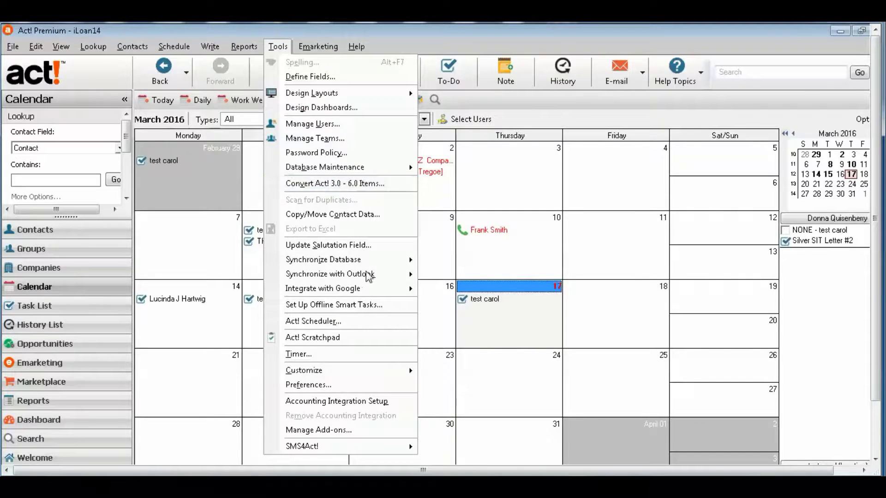
pyautogui.moveTo(371, 276)
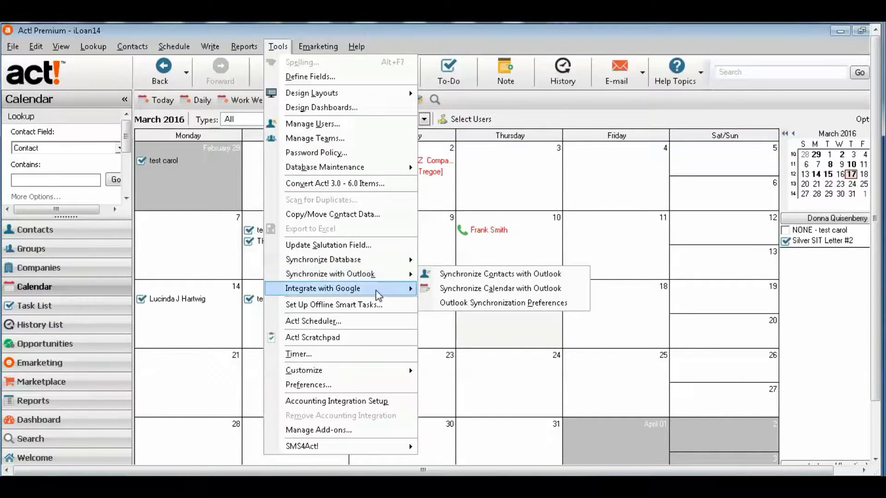
pyautogui.moveTo(377, 293)
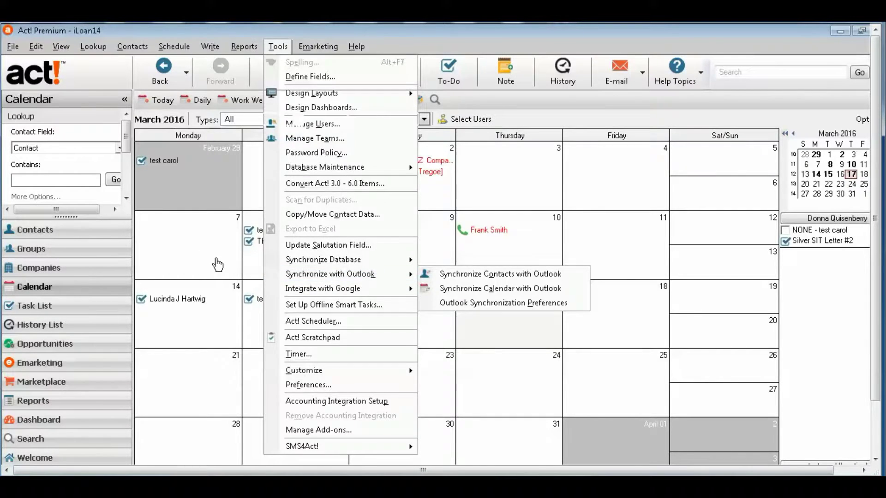
pyautogui.click(219, 264)
pyautogui.press('F11')
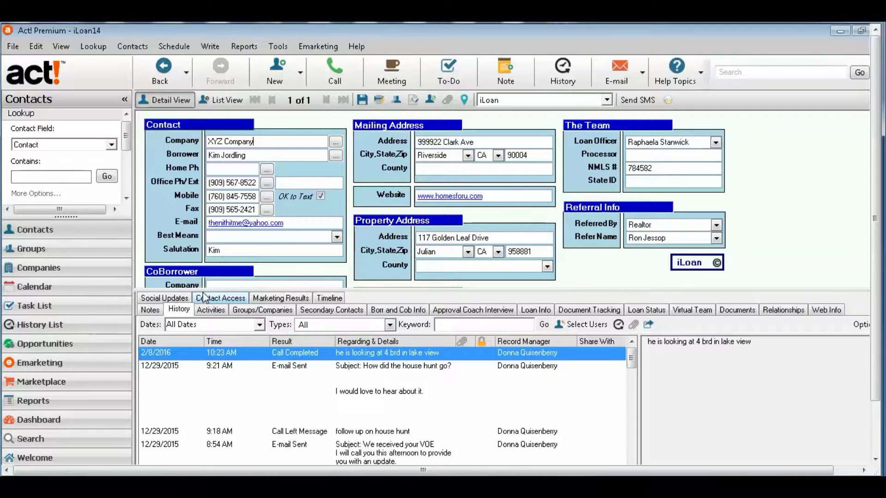
# - Review the XYZ Company history, reading the house hunt e-mail and follow-up call note
pyautogui.moveTo(201, 291); pyautogui.dragTo(201, 314)
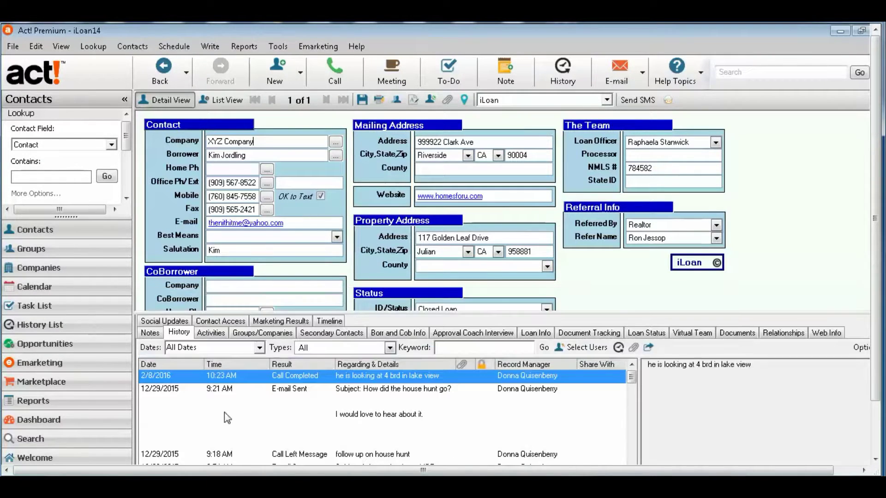
pyautogui.click(335, 411)
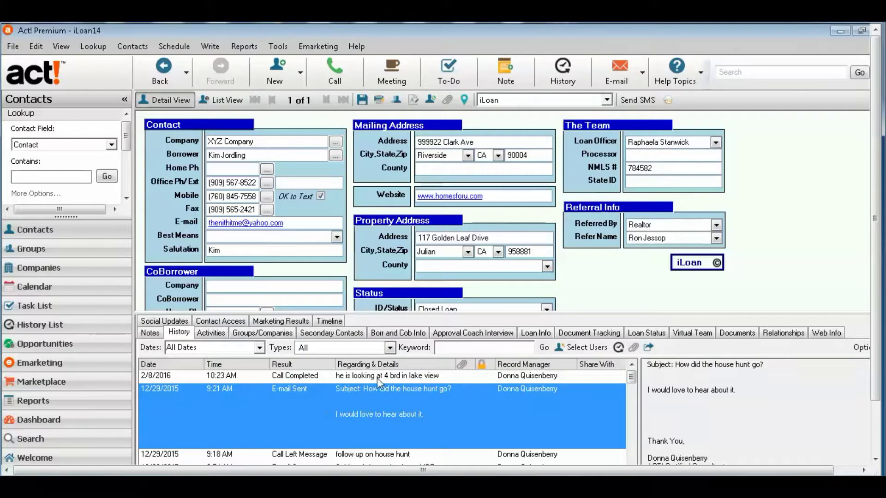
pyautogui.moveTo(370, 313); pyautogui.dragTo(374, 277)
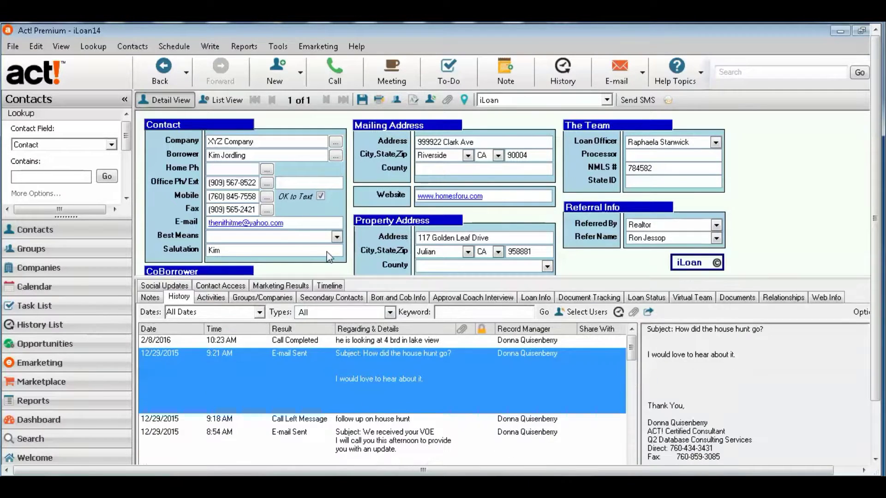
pyautogui.moveTo(284, 226); pyautogui.dragTo(188, 226)
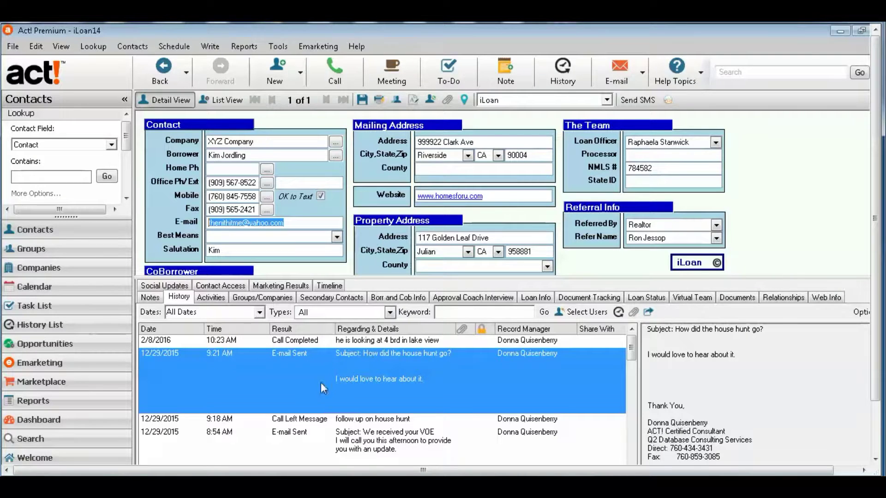
pyautogui.click(382, 419)
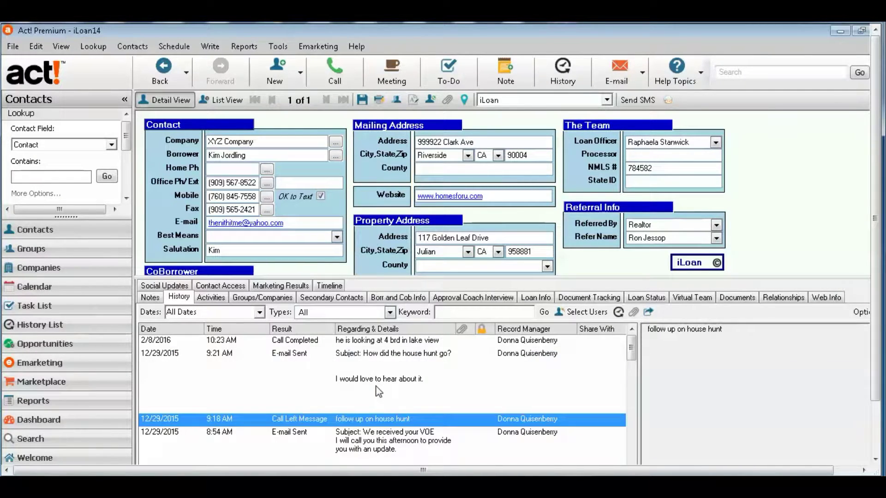
# - Toggle between Activities and History, then enlarge the form to show CoBorrower and Status fields
pyautogui.click(215, 301)
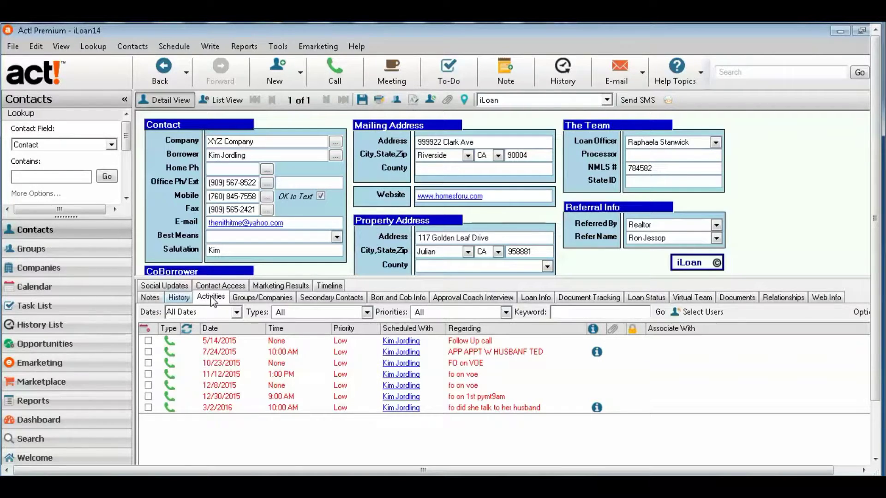
pyautogui.click(180, 298)
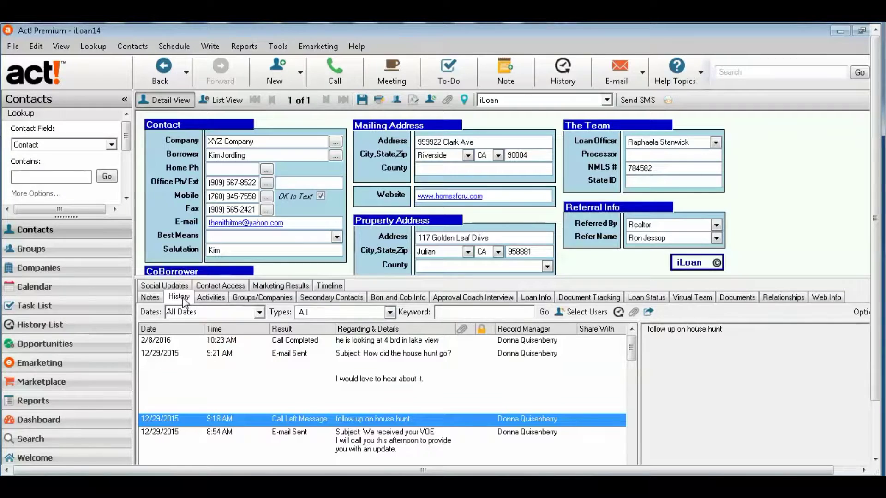
pyautogui.click(219, 301)
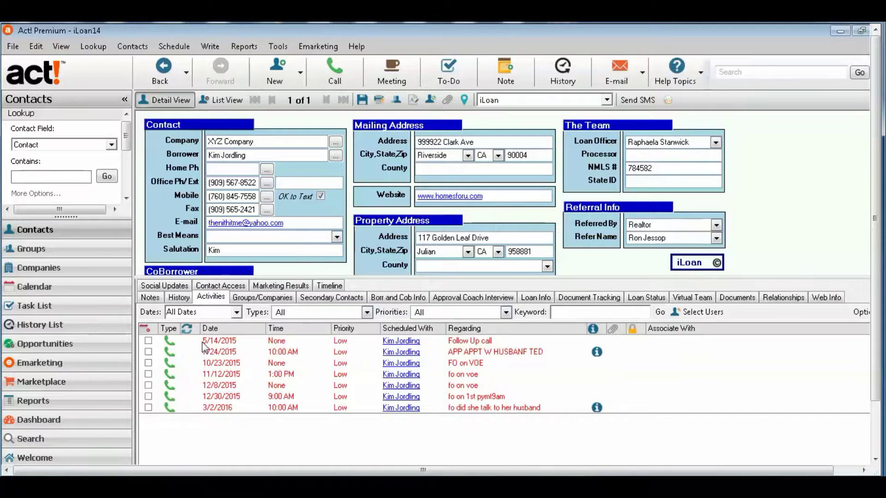
pyautogui.click(186, 299)
pyautogui.moveTo(204, 280); pyautogui.dragTo(210, 322)
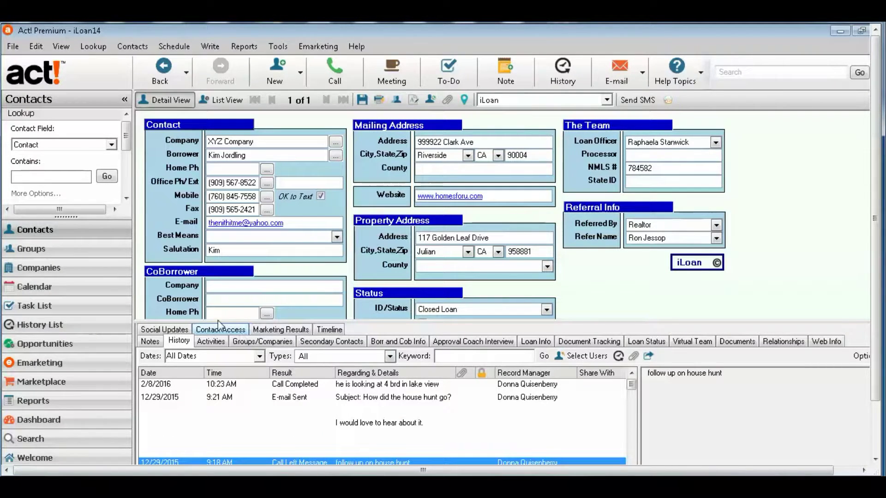
# - Check the Task List filtered to Today, then All Dates, and bring up the History List
pyautogui.click(86, 314)
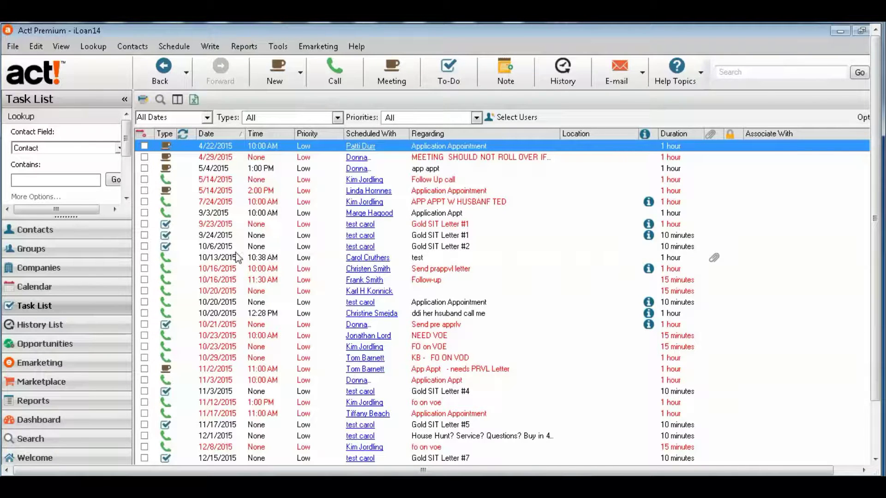
pyautogui.click(205, 119)
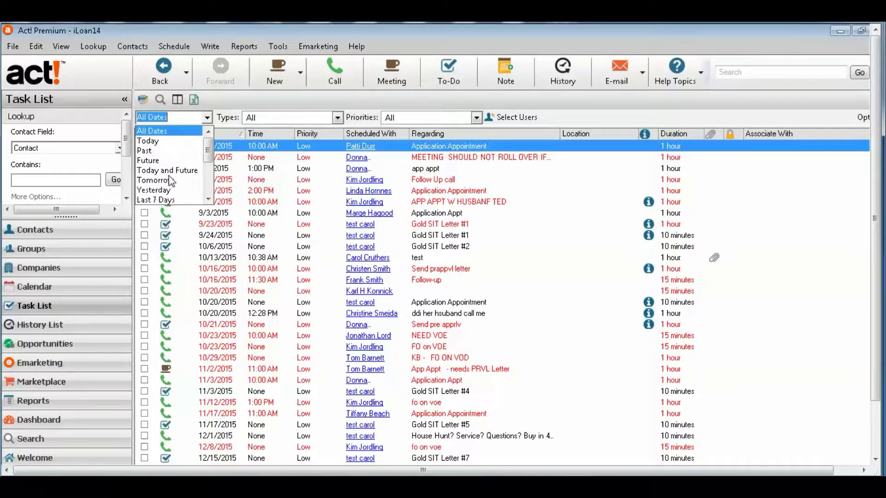
pyautogui.click(173, 143)
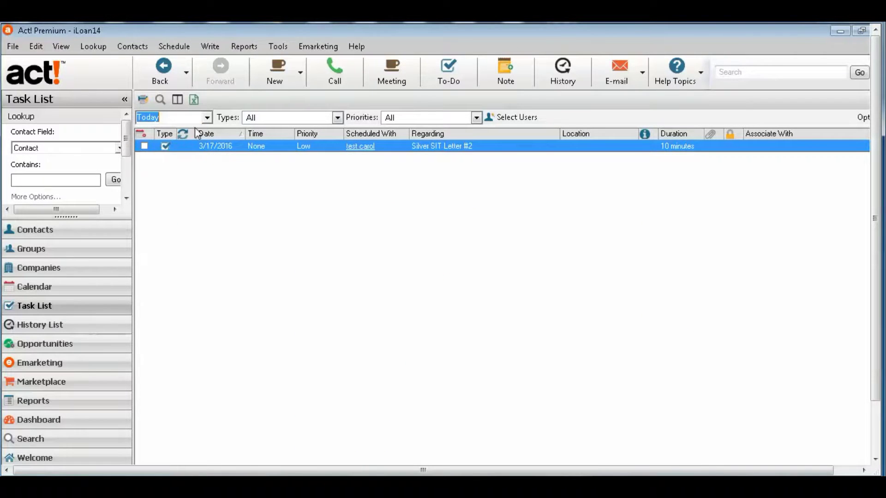
pyautogui.click(208, 119)
pyautogui.click(208, 131)
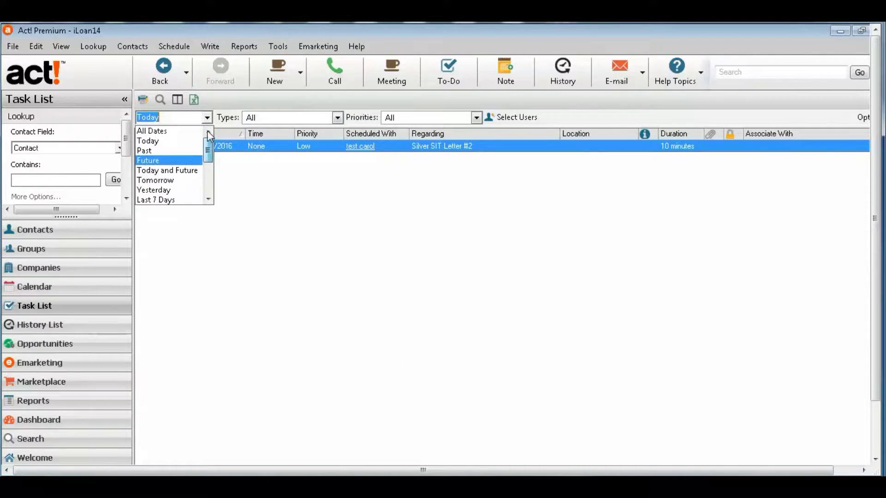
pyautogui.click(173, 132)
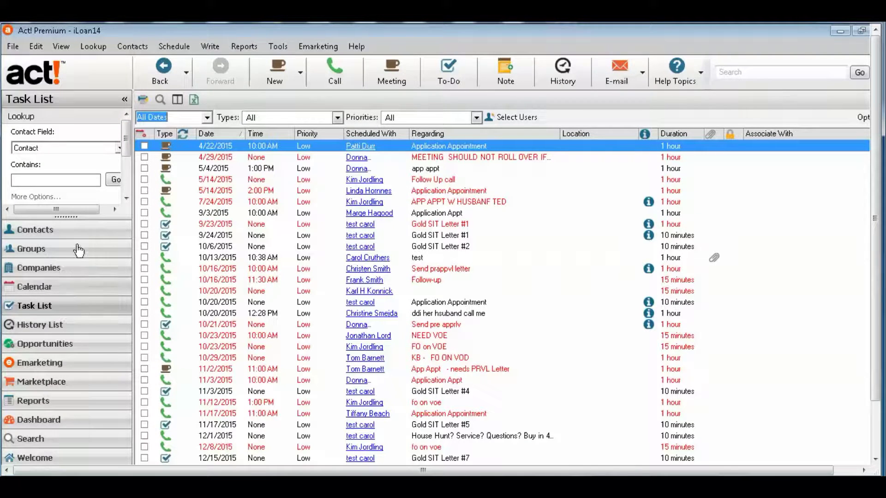
pyautogui.click(82, 326)
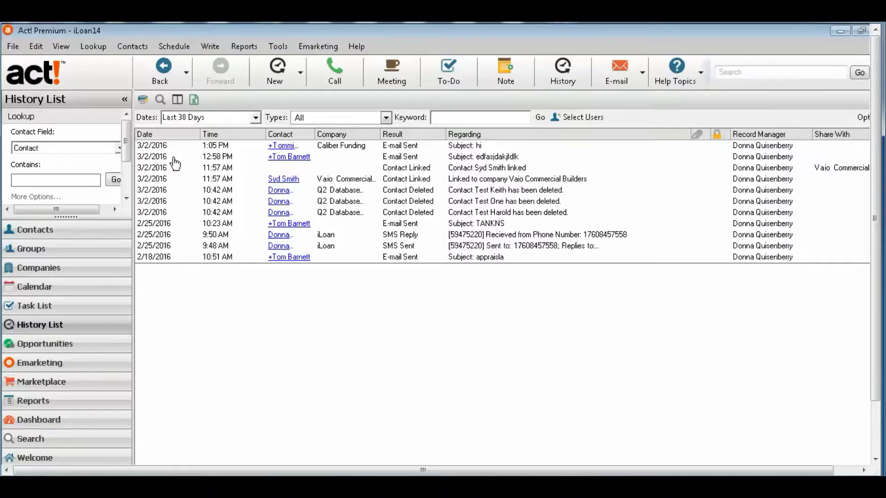
pyautogui.click(255, 118)
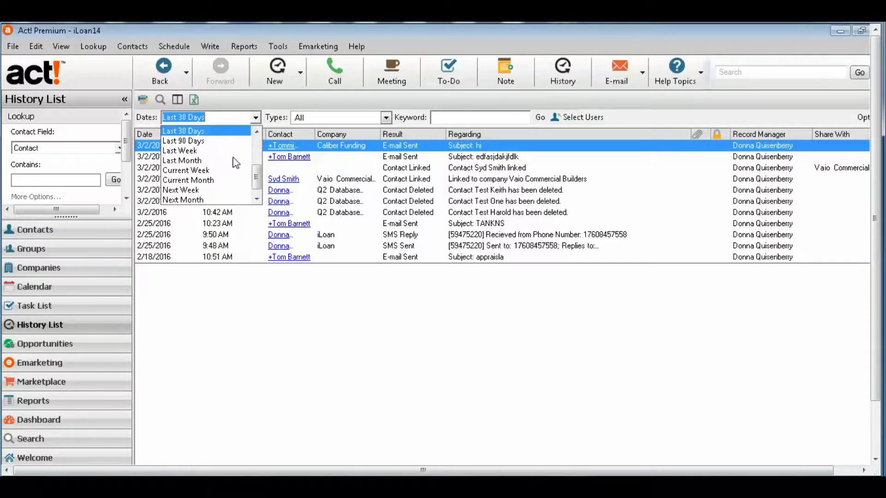
pyautogui.click(270, 323)
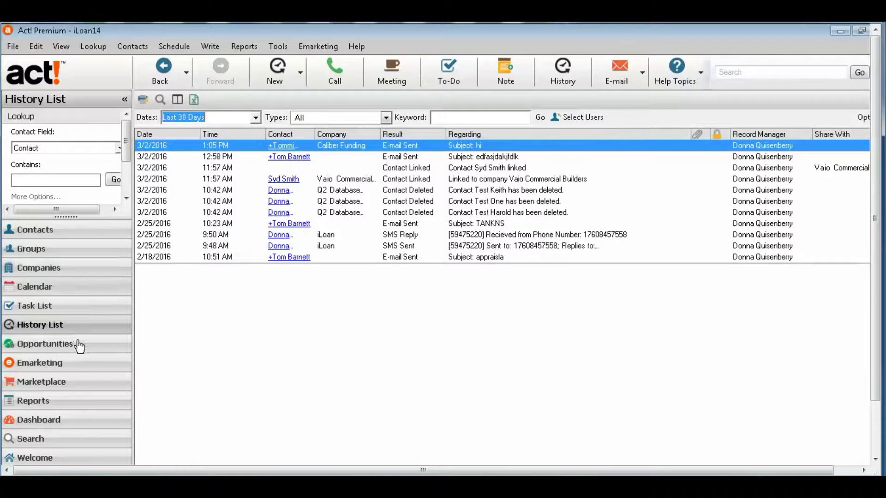
# - Return to the XYZ Company record and lower the splitter to show its Status details
pyautogui.click(101, 230)
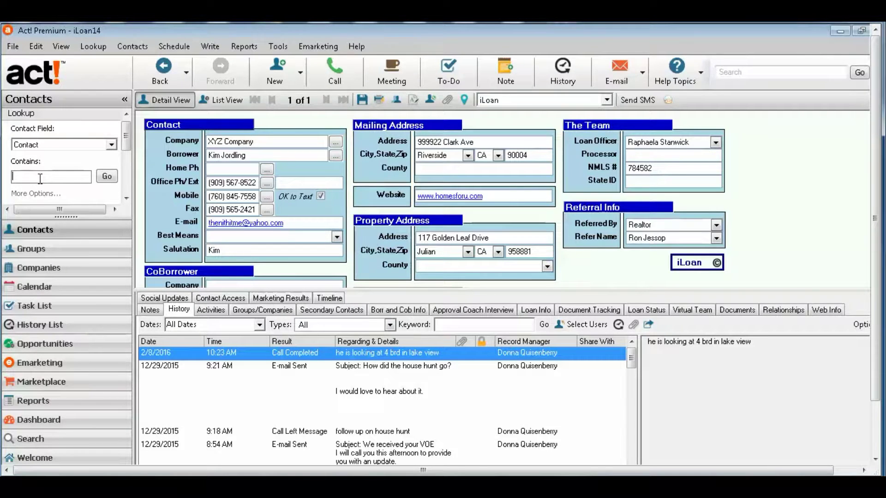
pyautogui.click(721, 71)
pyautogui.click(91, 173)
pyautogui.moveTo(465, 290); pyautogui.dragTo(459, 367)
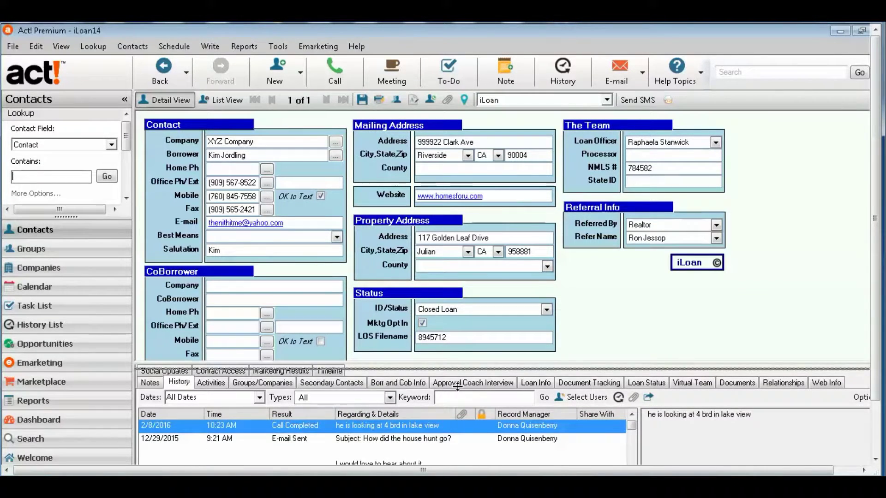
pyautogui.moveTo(457, 386); pyautogui.dragTo(460, 393)
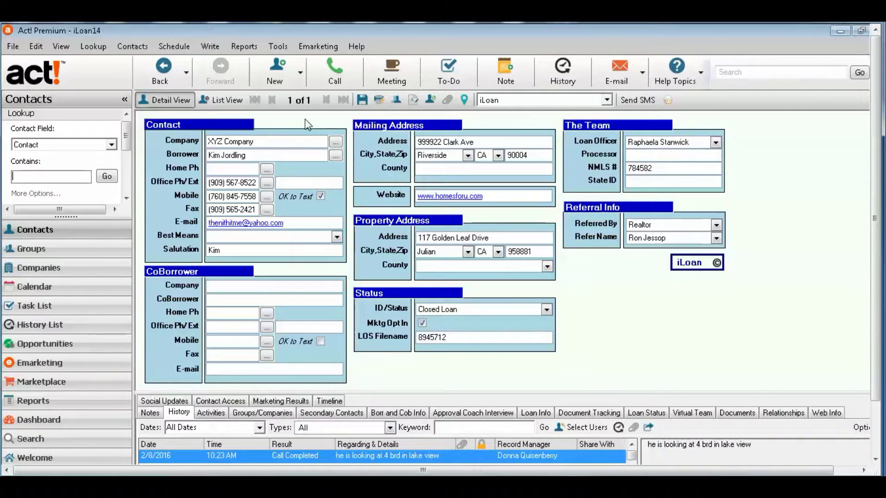
# - Create a new contact with the borrower's full name, mobile number and e-mail address, OK to Text unchecked
pyautogui.click(276, 77)
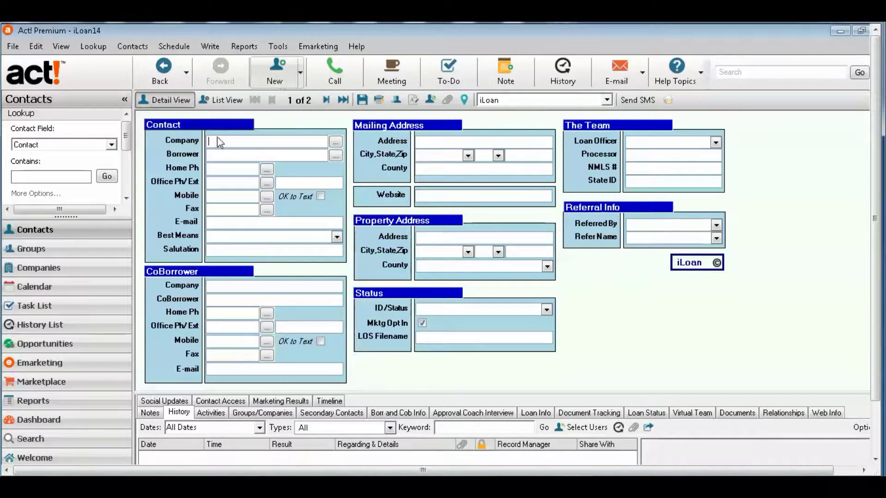
pyautogui.click(217, 156)
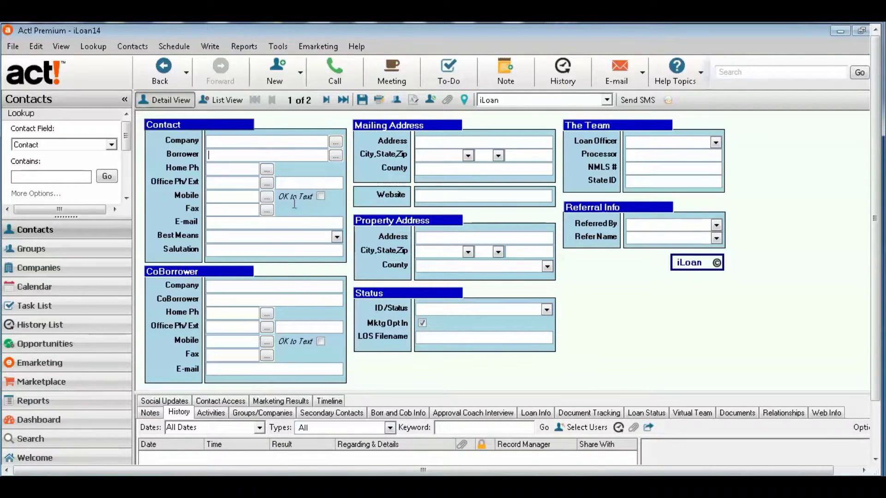
pyautogui.press('Tab')
pyautogui.click(269, 199)
pyautogui.press('Tab')
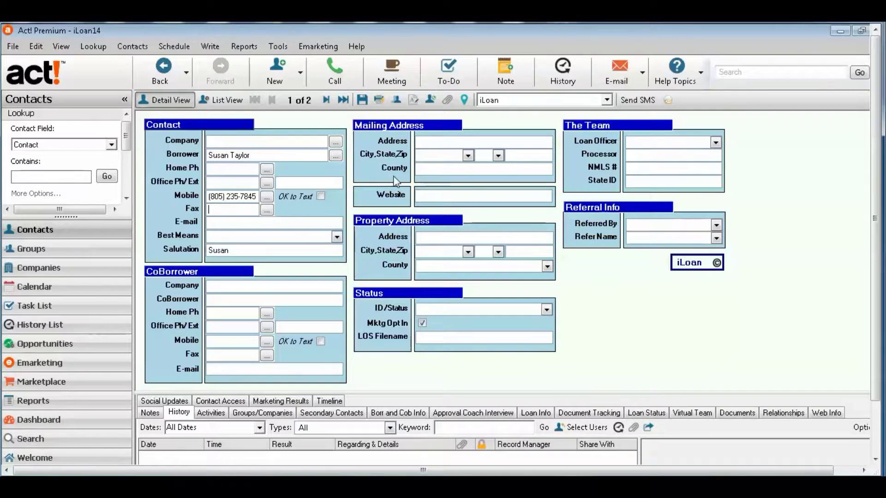
pyautogui.click(320, 197)
pyautogui.click(282, 223)
# - Set the new borrower's ID/Status to Prospect, leaving Mktg Opt In checked
pyautogui.click(547, 308)
pyautogui.moveTo(549, 369); pyautogui.dragTo(544, 344)
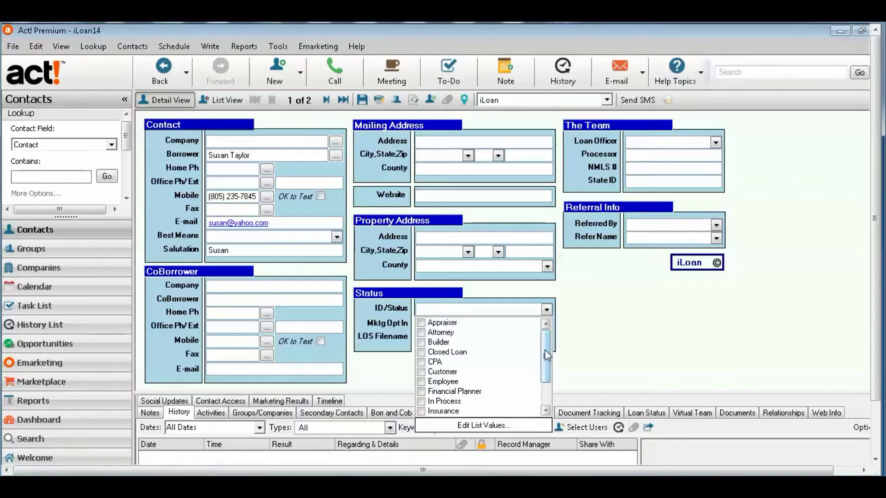
pyautogui.moveTo(547, 355); pyautogui.dragTo(548, 407)
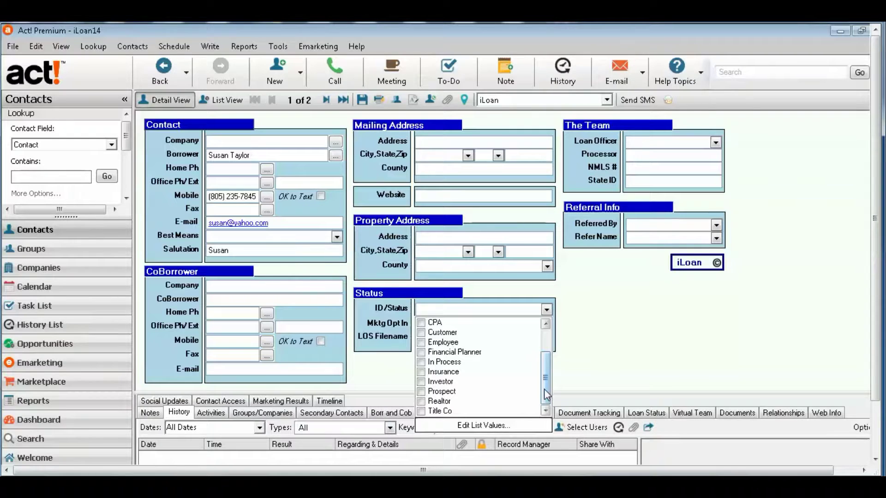
pyautogui.moveTo(544, 389); pyautogui.dragTo(545, 369)
pyautogui.click(423, 392)
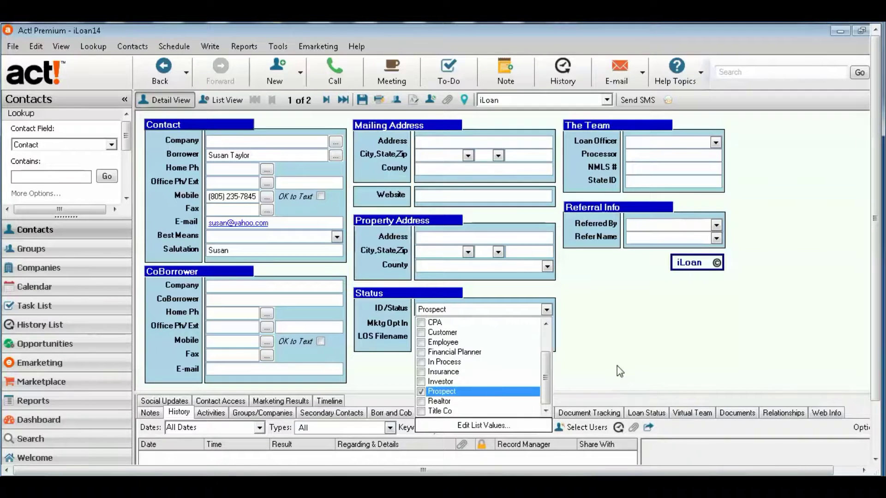
pyautogui.click(617, 366)
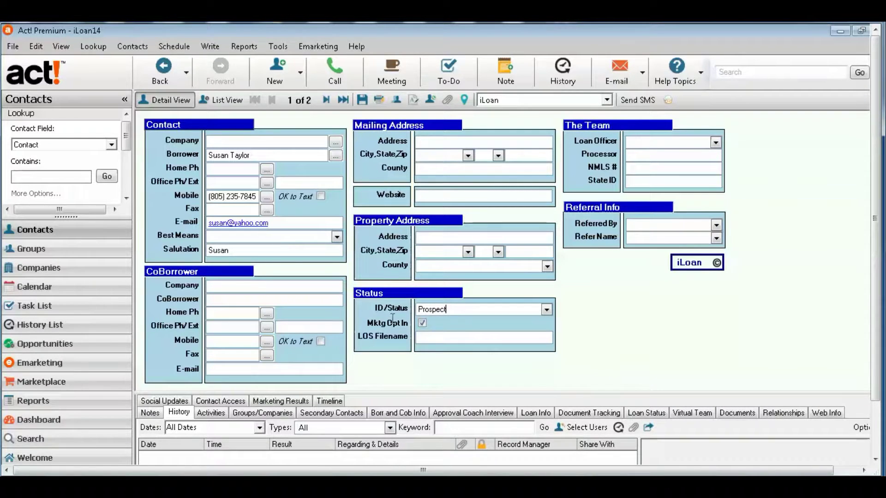
pyautogui.click(547, 311)
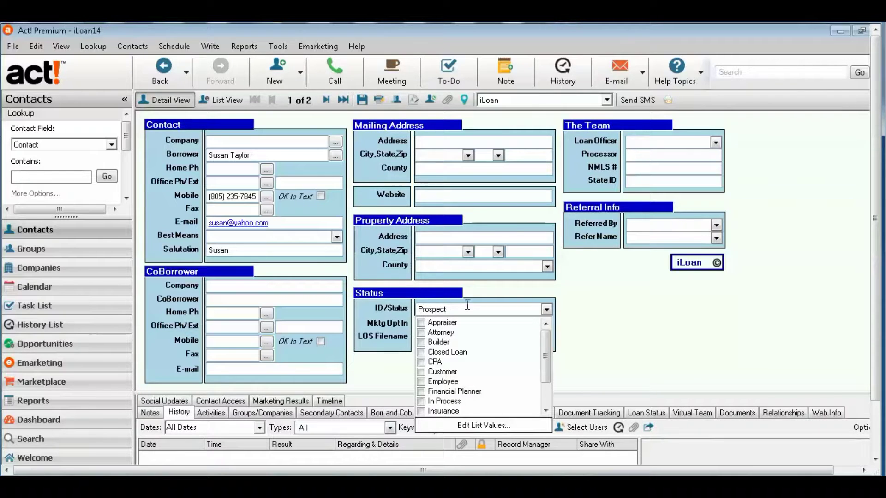
pyautogui.click(645, 355)
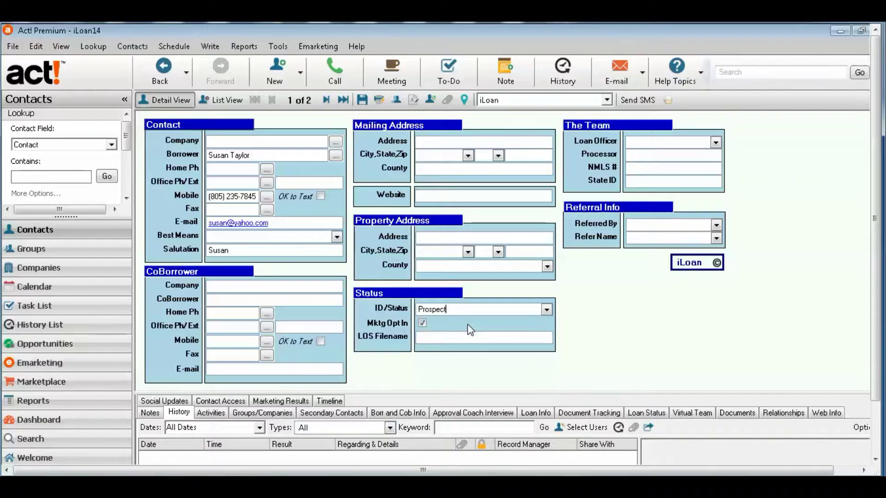
# - Run an ID/Status contains Prospect lookup, narrowing the contacts to 393
pyautogui.rightClick(454, 314)
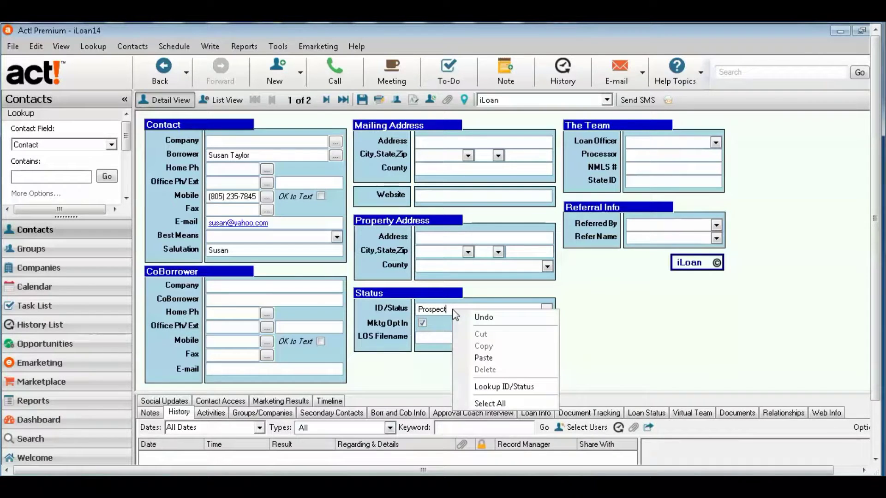
pyautogui.click(538, 390)
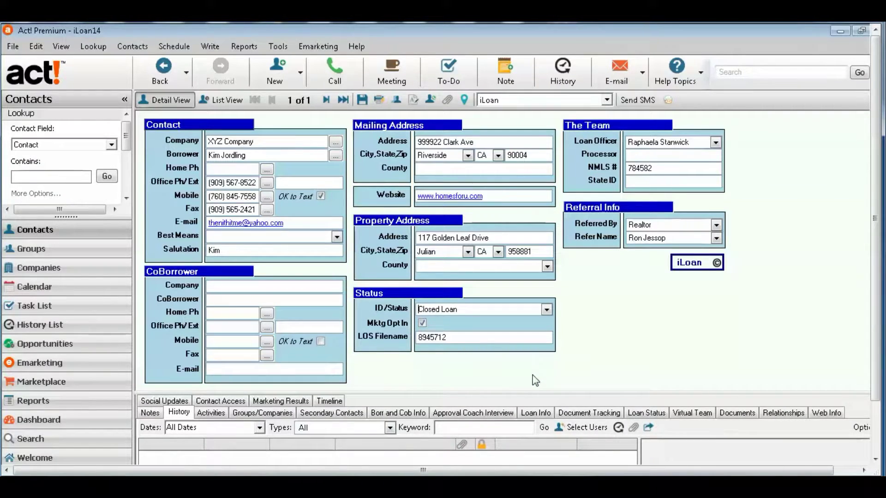
pyautogui.click(510, 318)
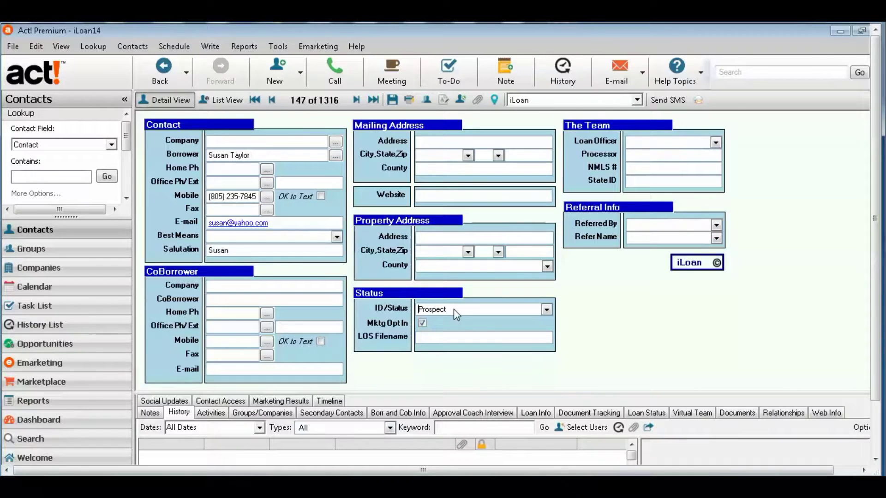
pyautogui.press('F8')
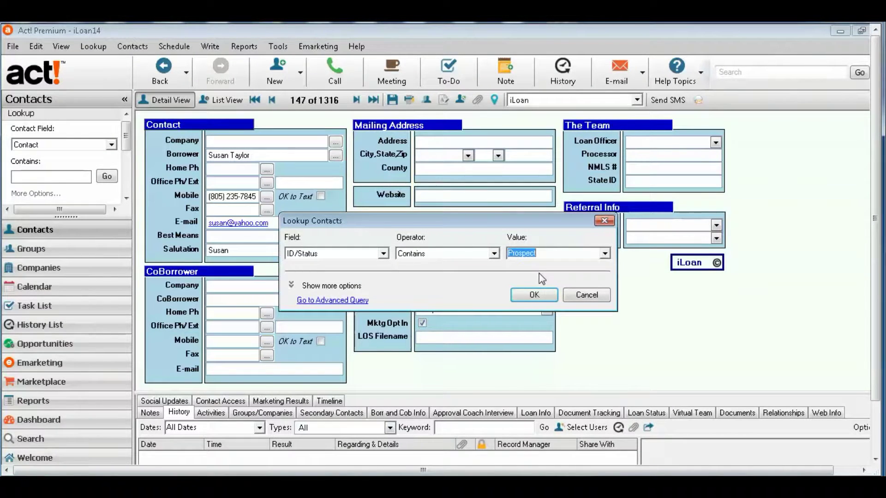
pyautogui.click(538, 295)
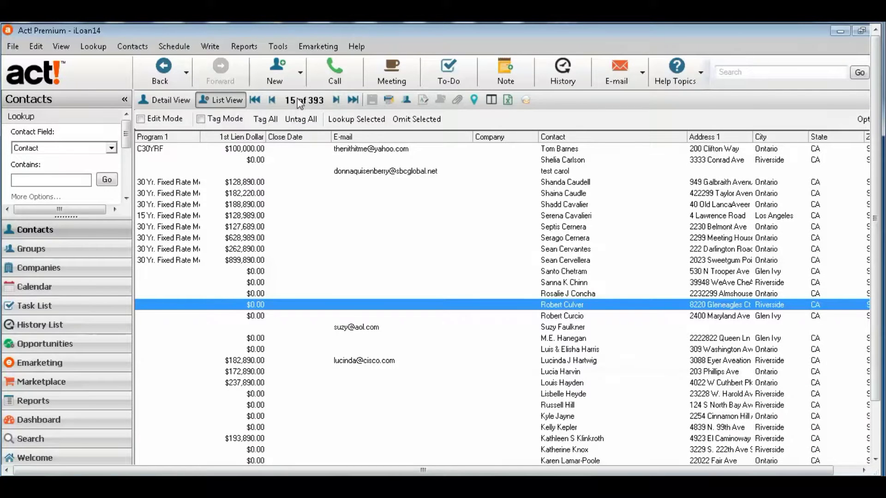
pyautogui.click(172, 100)
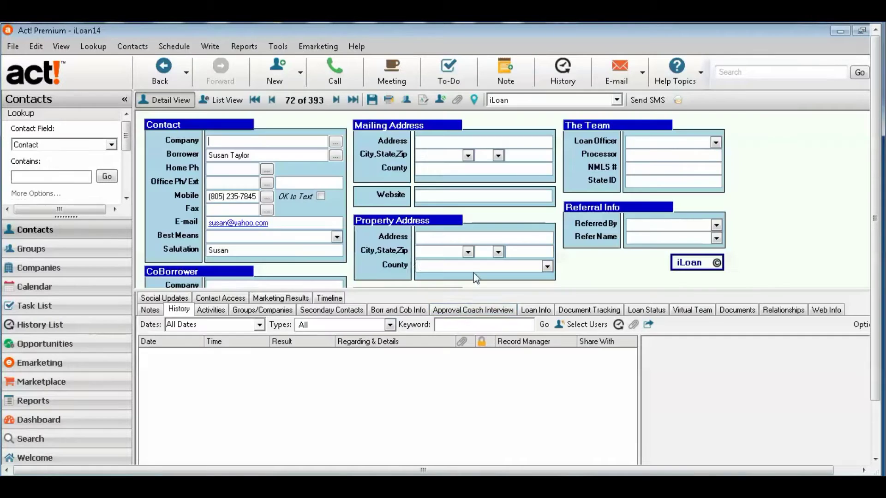
# - Show the borrower's Status section, review the ID/Status values and keep Mktg Opt In checked
pyautogui.moveTo(475, 296); pyautogui.dragTo(477, 393)
pyautogui.moveTo(477, 392); pyautogui.dragTo(485, 376)
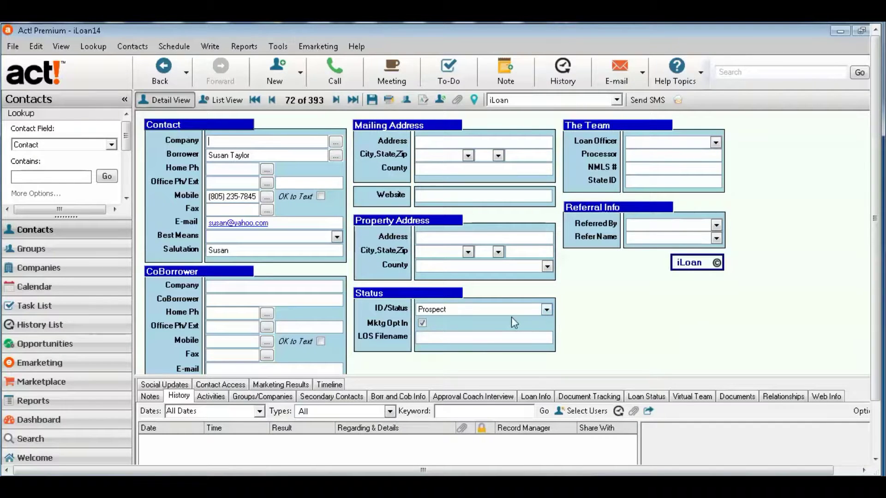
pyautogui.click(547, 309)
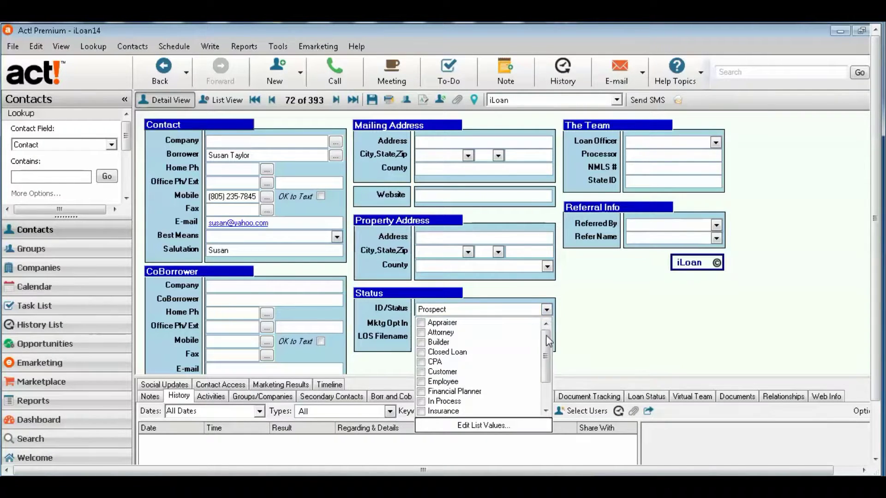
pyautogui.moveTo(550, 374); pyautogui.dragTo(550, 394)
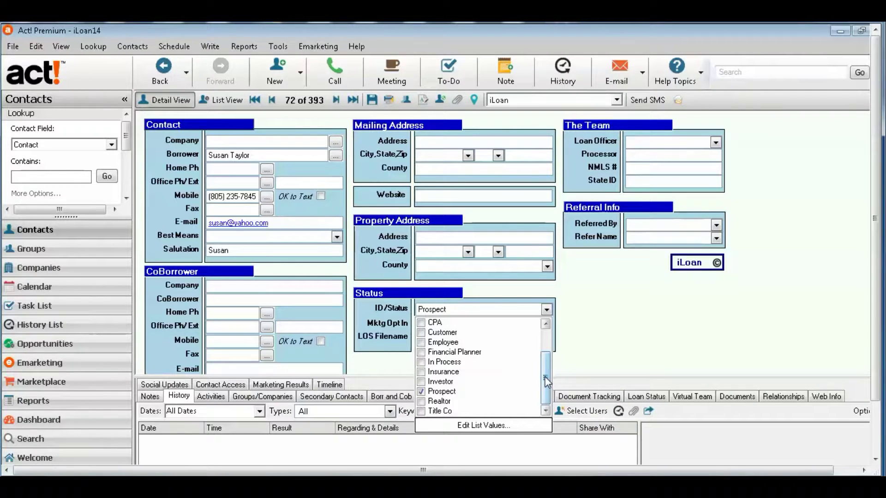
pyautogui.moveTo(545, 377); pyautogui.dragTo(640, 334)
pyautogui.click(642, 339)
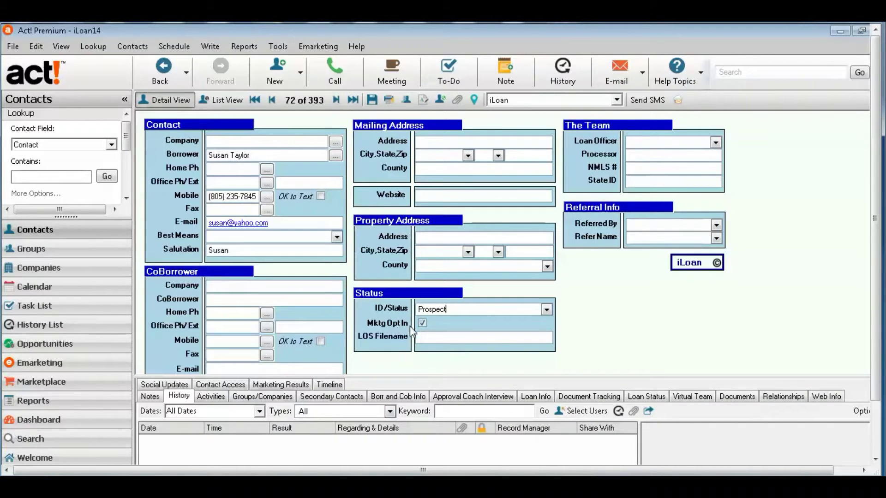
pyautogui.click(421, 324)
pyautogui.click(423, 323)
# - Set the contact's Referred By field to Realtor
pyautogui.click(717, 225)
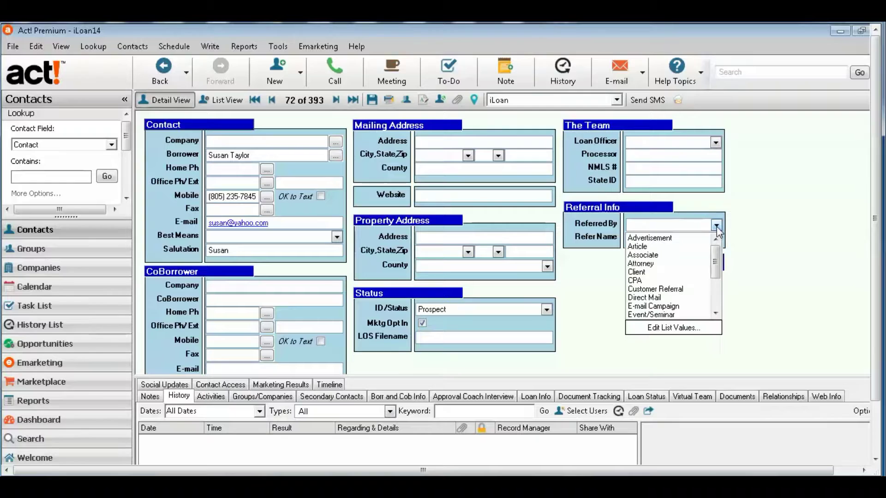
pyautogui.click(717, 306)
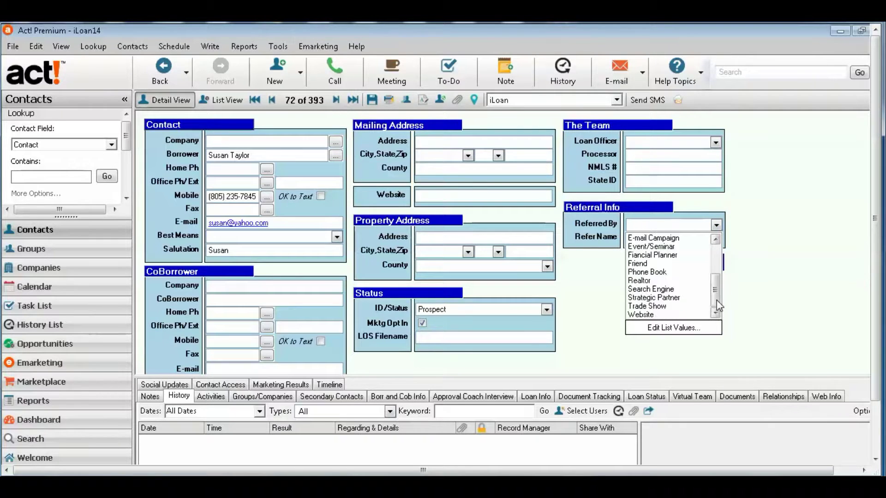
pyautogui.click(651, 281)
# - Fill Refer Name with the first listed referrer, keeping Realtor as the referral source
pyautogui.click(717, 238)
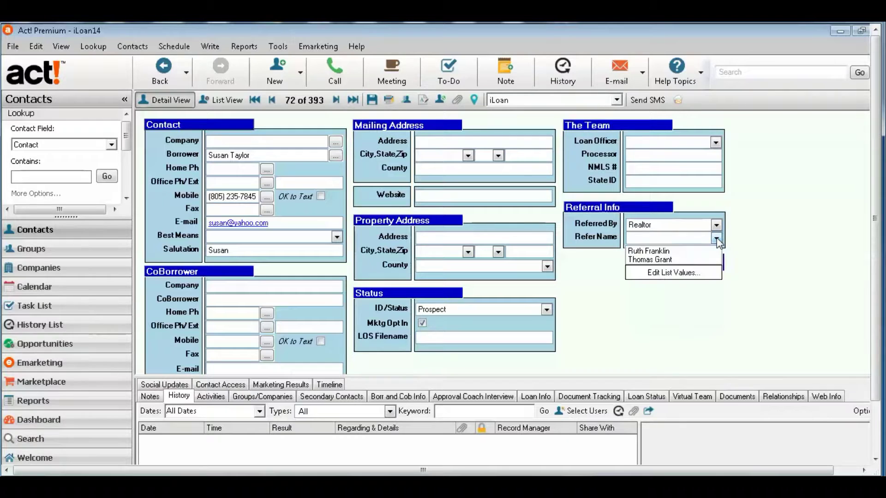
pyautogui.click(655, 252)
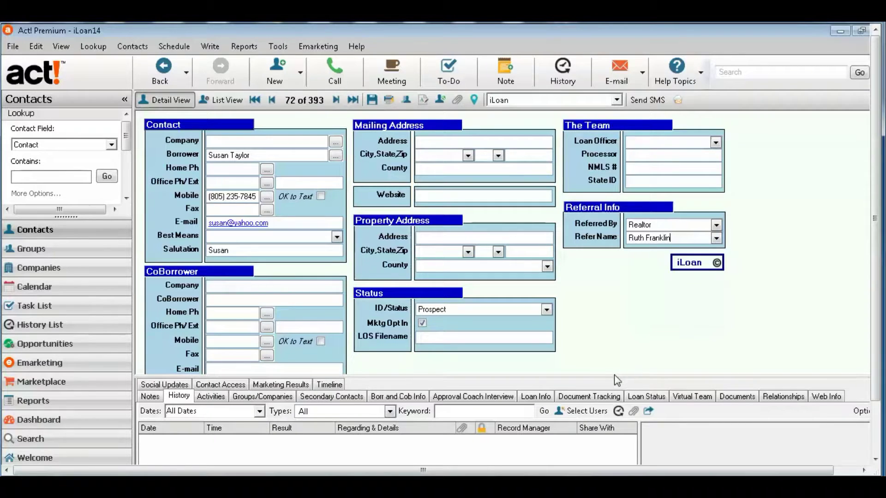
pyautogui.click(717, 238)
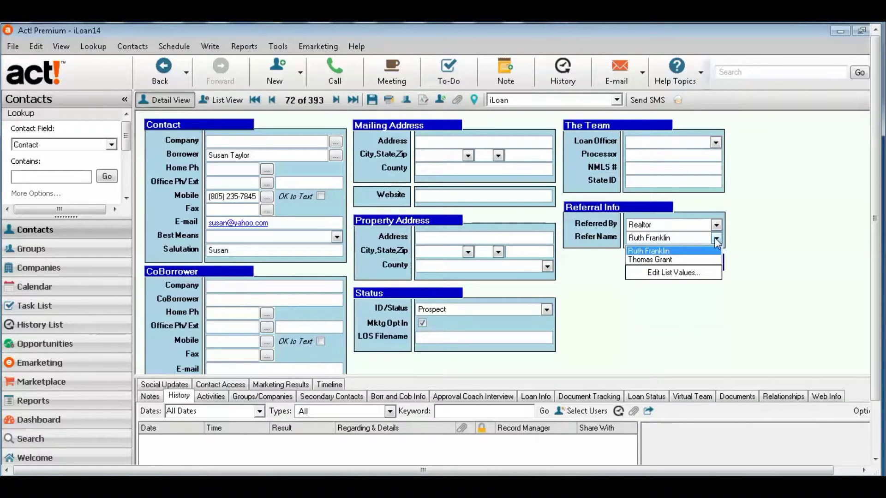
pyautogui.click(717, 230)
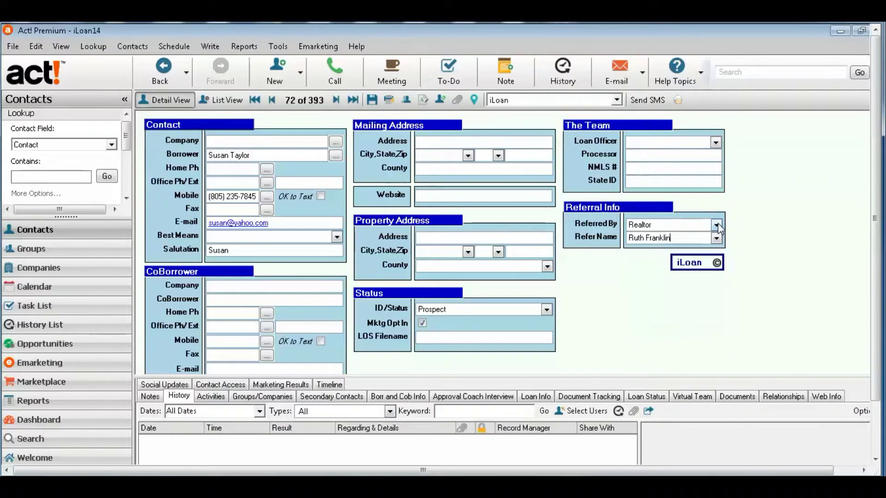
pyautogui.click(716, 225)
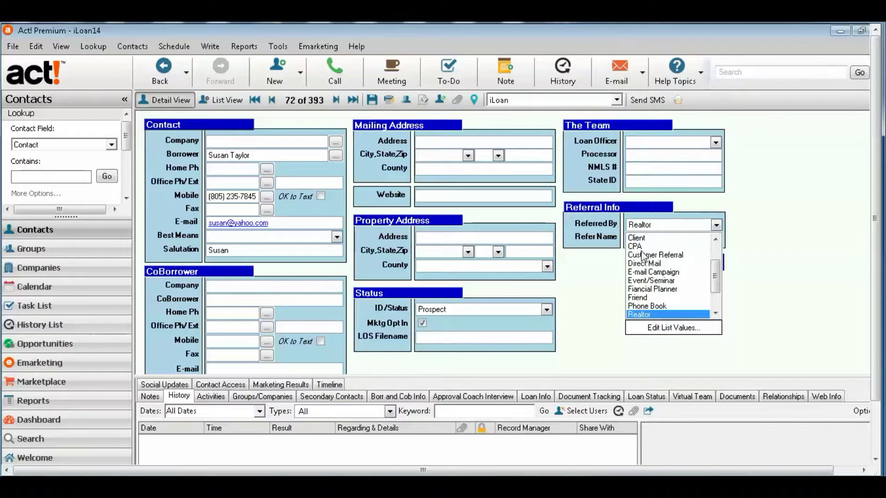
pyautogui.moveTo(715, 277); pyautogui.dragTo(715, 249)
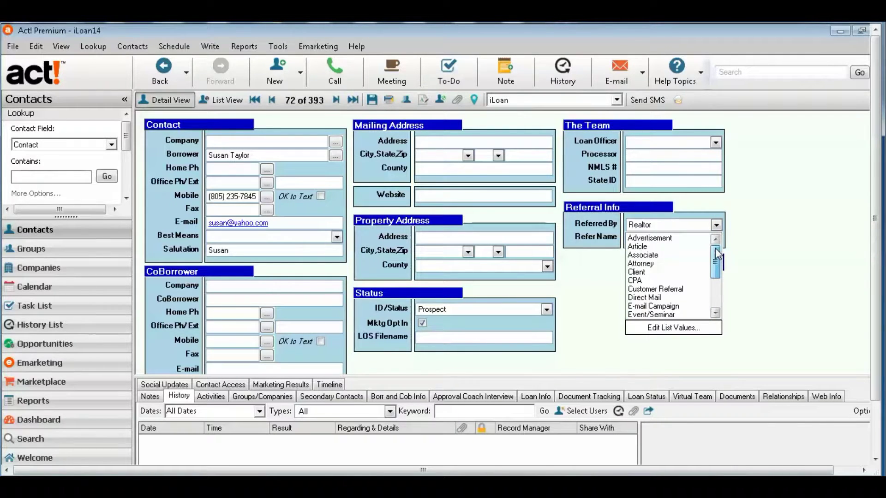
pyautogui.moveTo(718, 283); pyautogui.dragTo(723, 249)
pyautogui.click(609, 241)
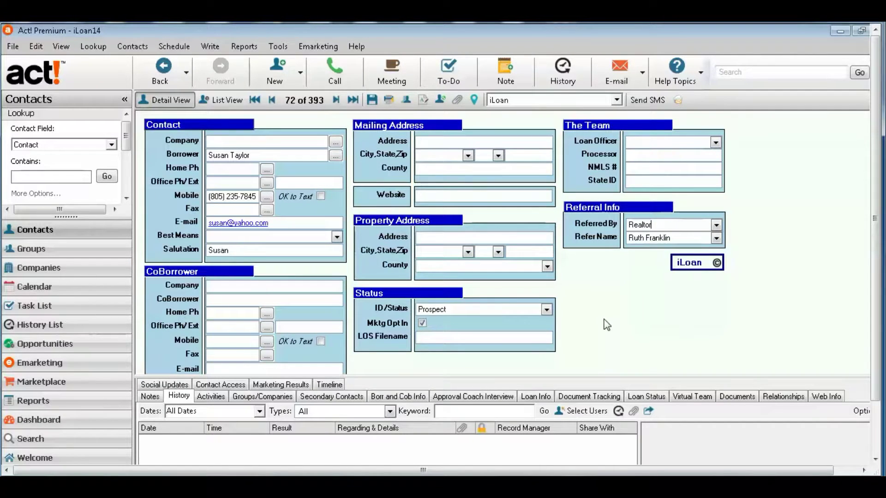
pyautogui.click(546, 310)
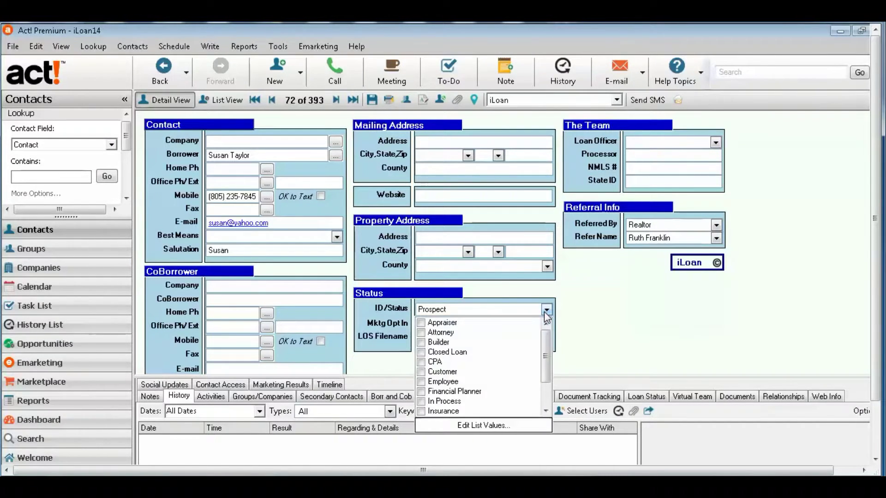
pyautogui.click(579, 315)
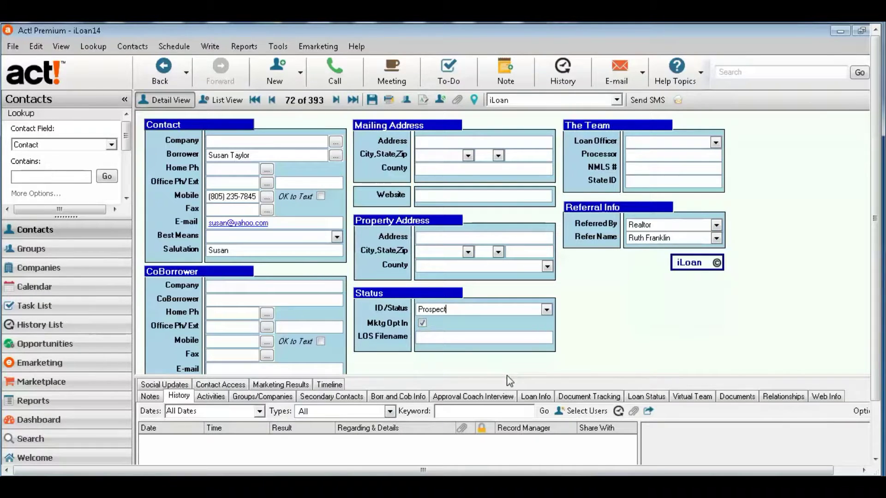
# - Narrow the navigation pane and drag the splitters so Status shows Prospect above History
pyautogui.moveTo(508, 377); pyautogui.dragTo(521, 331)
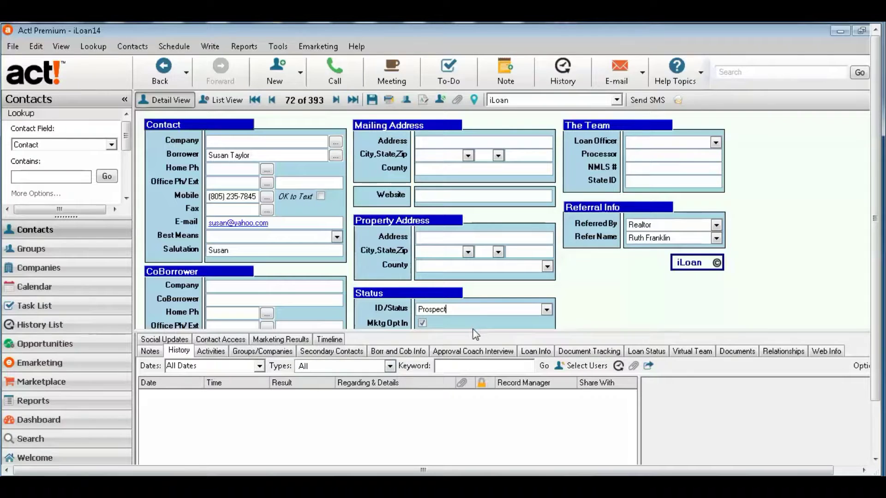
pyautogui.moveTo(473, 332); pyautogui.dragTo(486, 215)
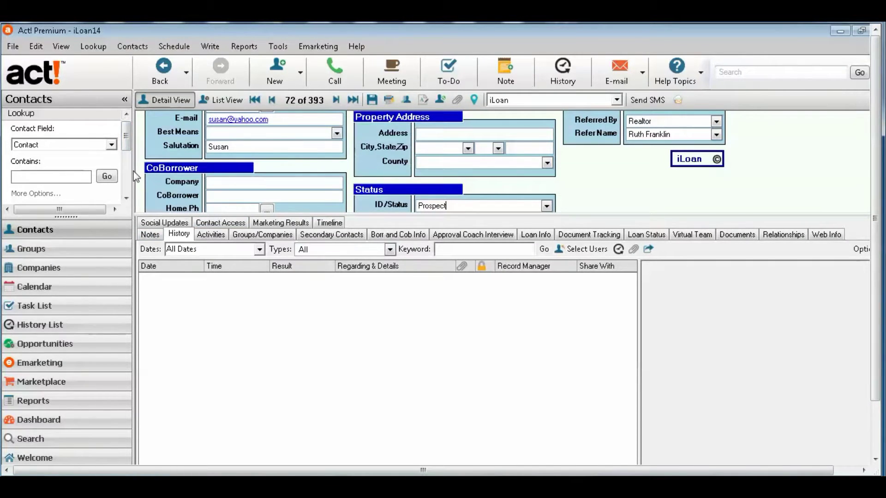
pyautogui.moveTo(133, 168); pyautogui.dragTo(91, 165)
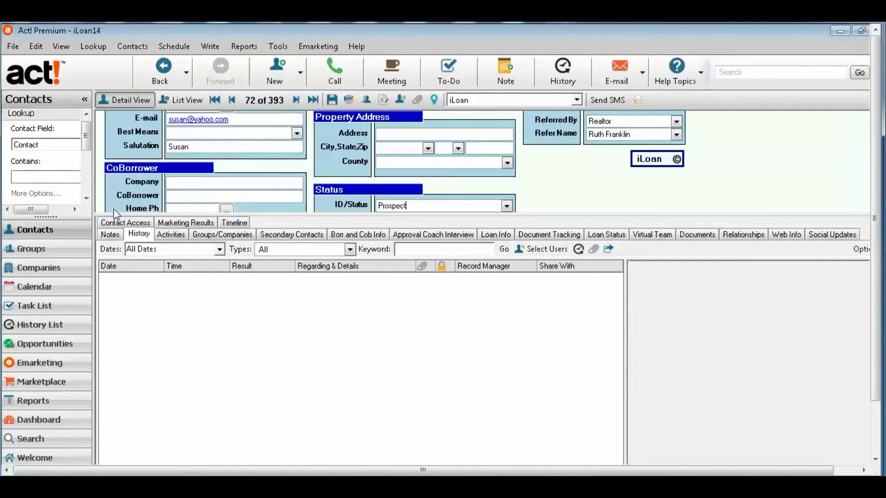
pyautogui.moveTo(112, 215); pyautogui.dragTo(119, 245)
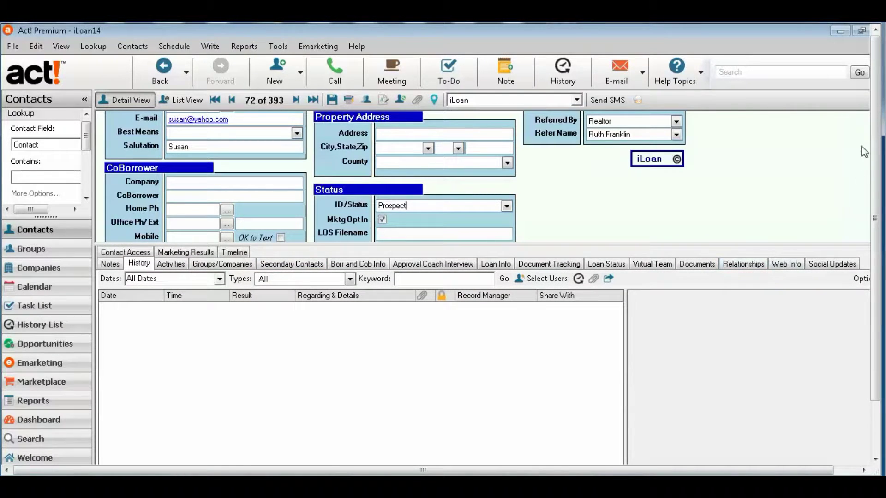
pyautogui.click(863, 470)
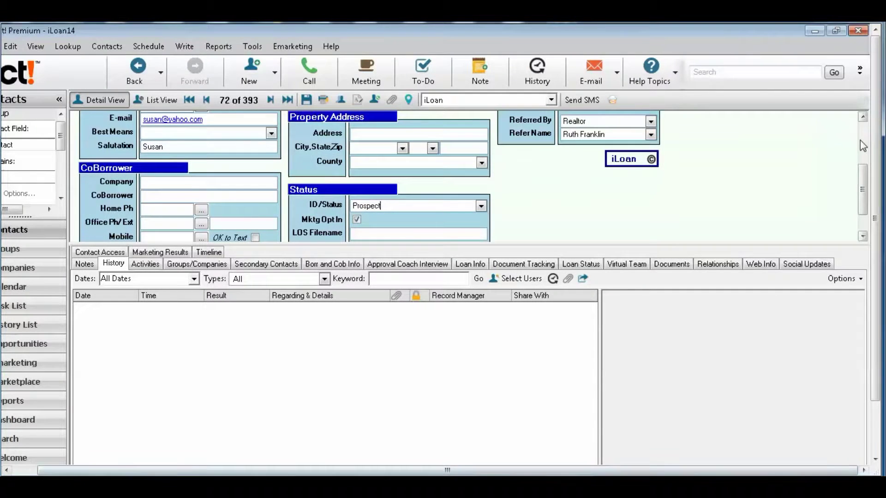
pyautogui.click(864, 134)
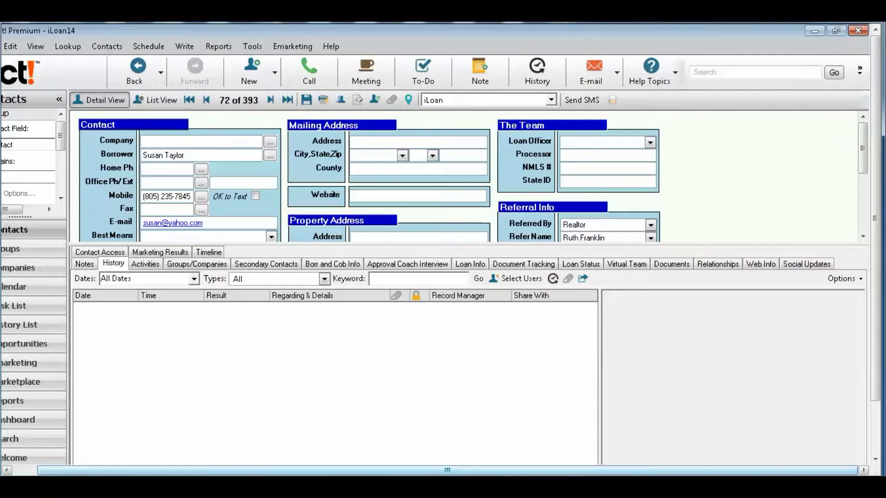
pyautogui.scroll(-2, 280, 414)
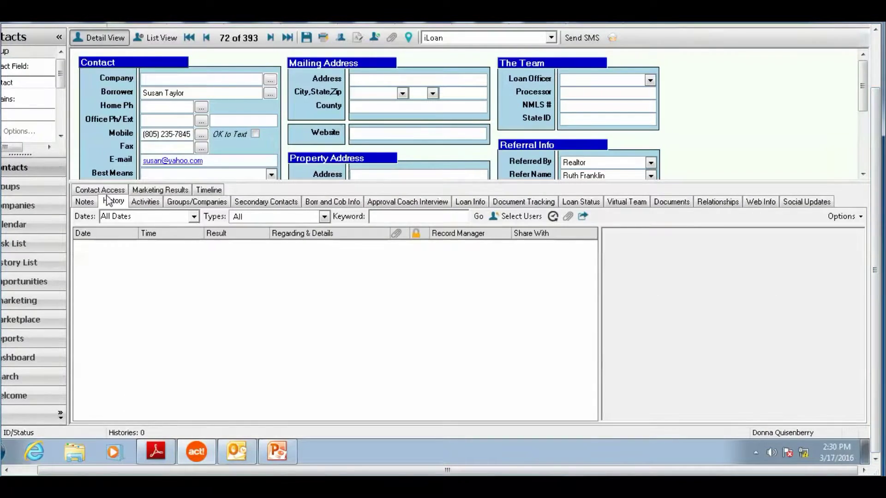
pyautogui.moveTo(118, 183); pyautogui.dragTo(120, 229)
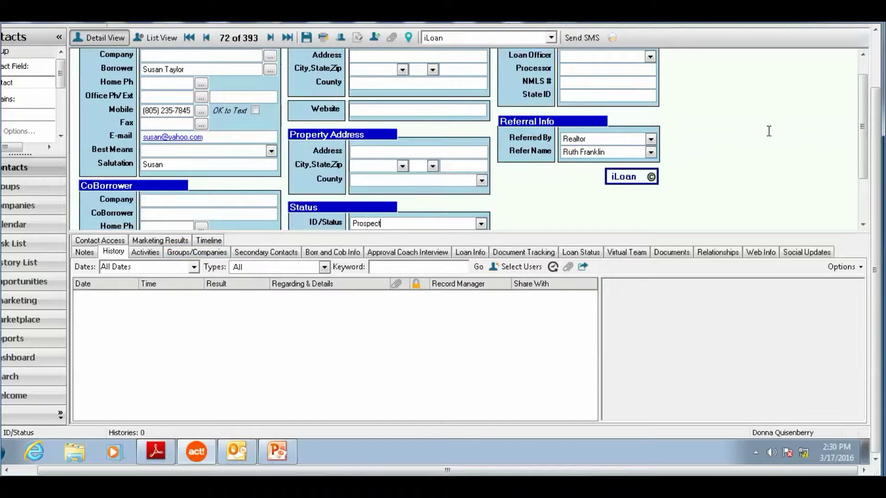
pyautogui.click(876, 43)
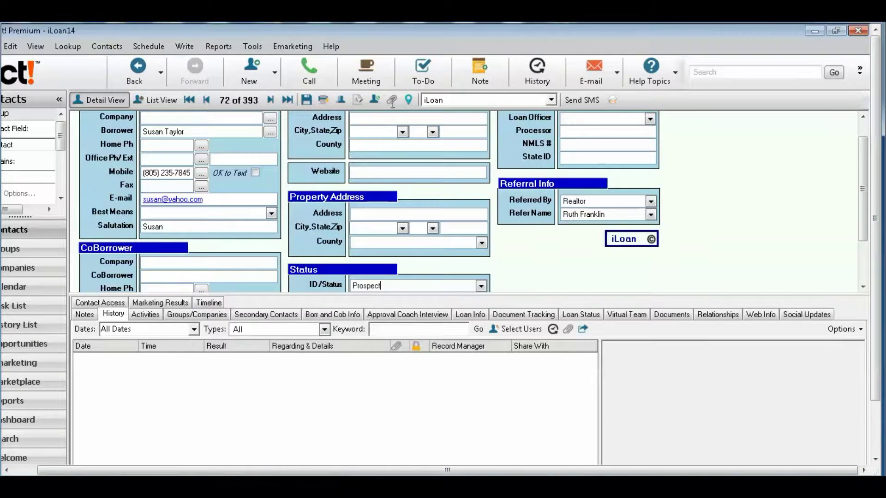
# - Start a new History entry with Result Call Received, regarding 'new lead'
pyautogui.click(539, 77)
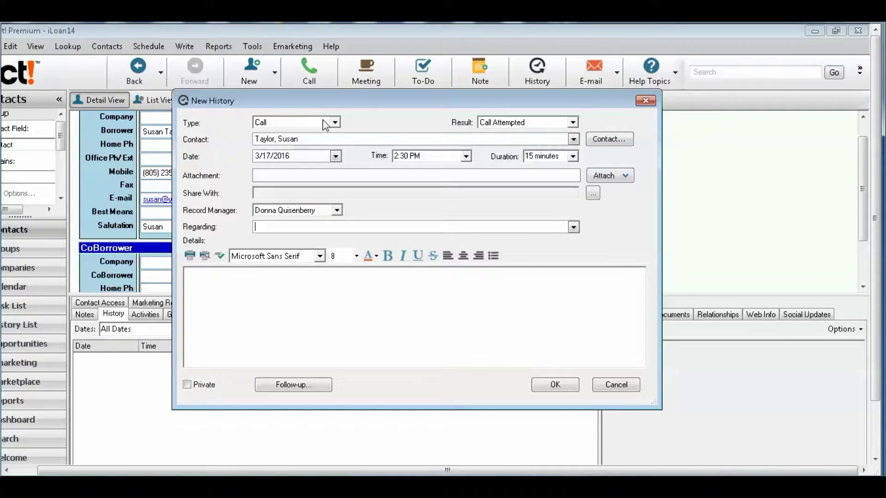
pyautogui.click(573, 121)
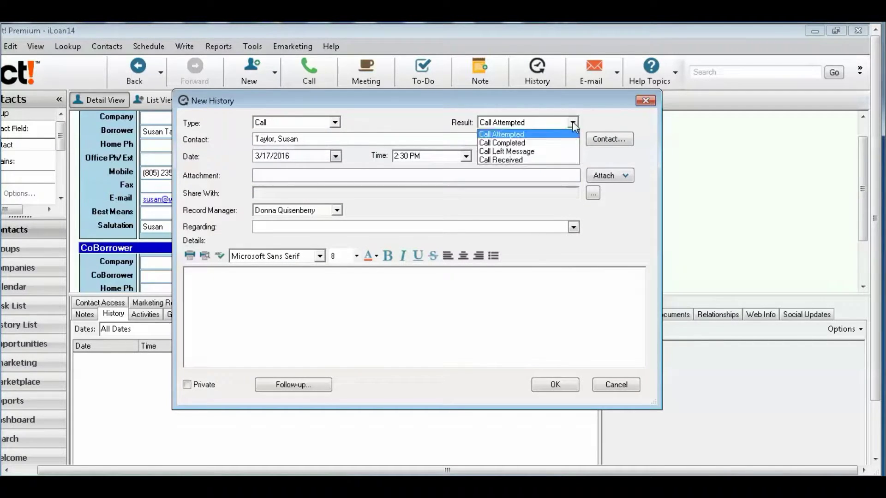
pyautogui.click(509, 160)
pyautogui.click(352, 230)
pyautogui.write('new lead')
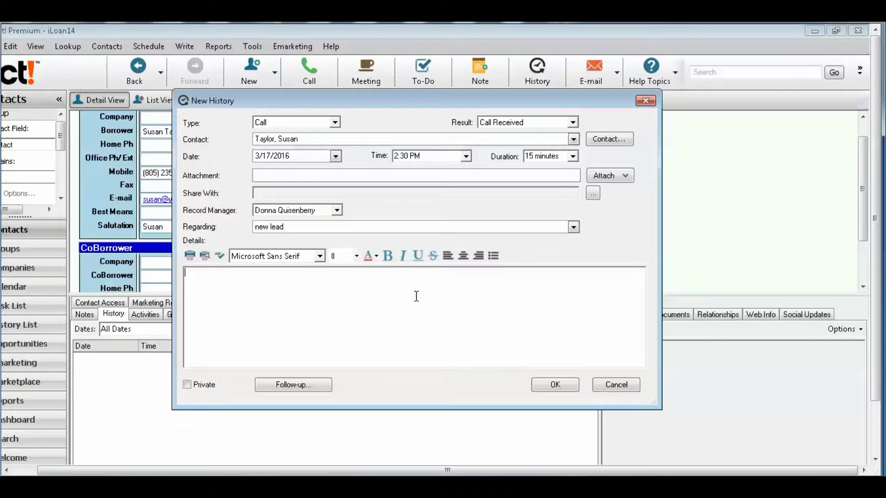
# - Note in the details that her family is relocating in 2 months and seeks a 4-bedroom in Lakeview
pyautogui.moveTo(377, 102); pyautogui.dragTo(280, 103)
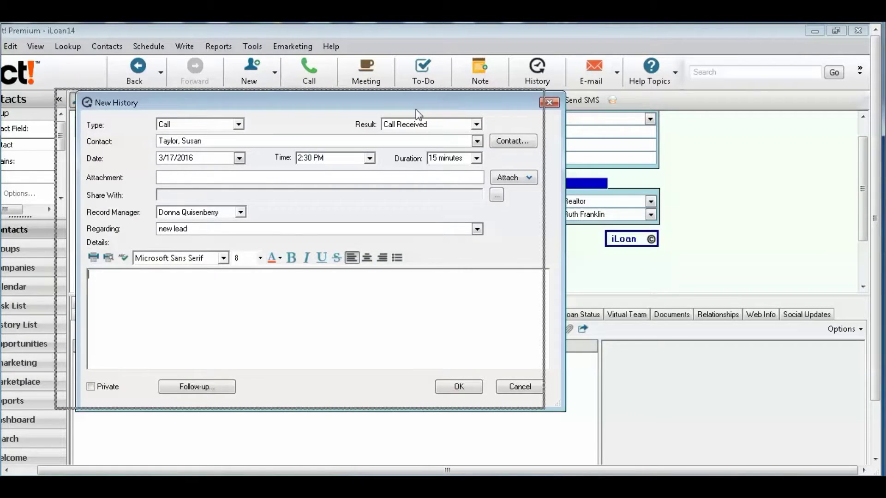
pyautogui.moveTo(404, 98); pyautogui.dragTo(351, 91)
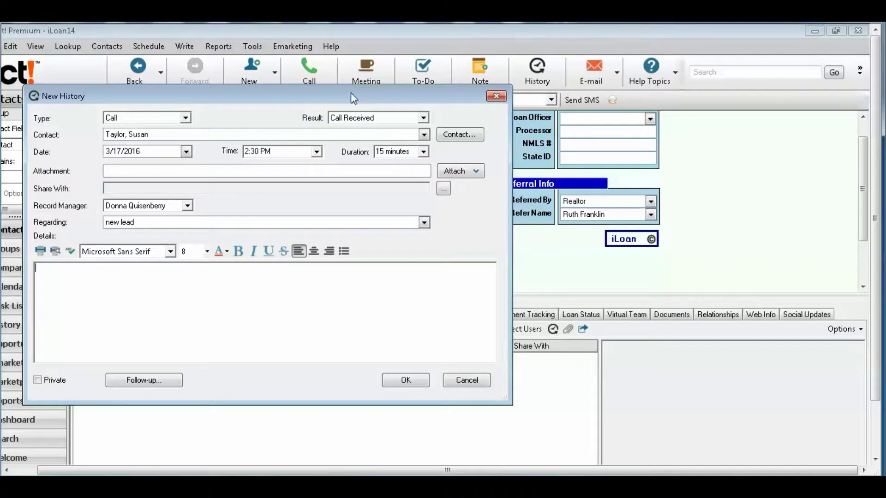
pyautogui.moveTo(355, 95)
pyautogui.mouseDown()
pyautogui.moveTo(572, 138)
pyautogui.moveTo(626, 137)
pyautogui.mouseUp()
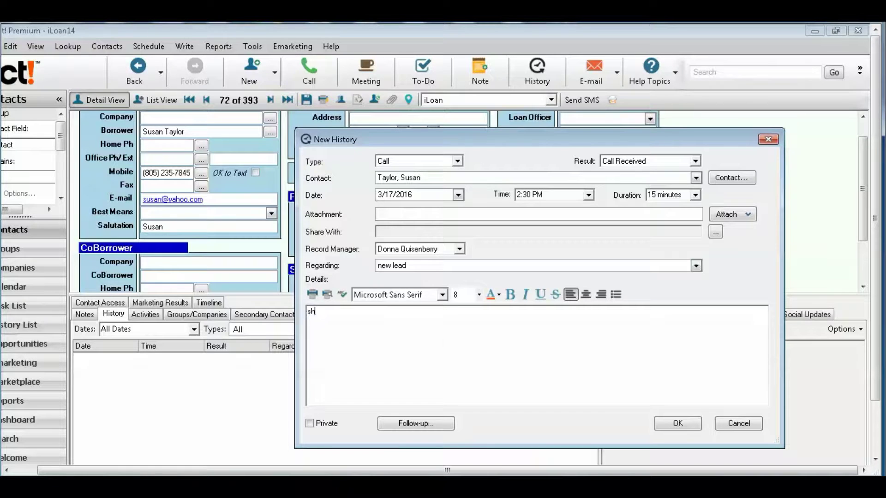
pyautogui.write('s new to the area and her family is moving here in 2 months. she is relocated by her company. looking for a 4 bdroom in lakeview')
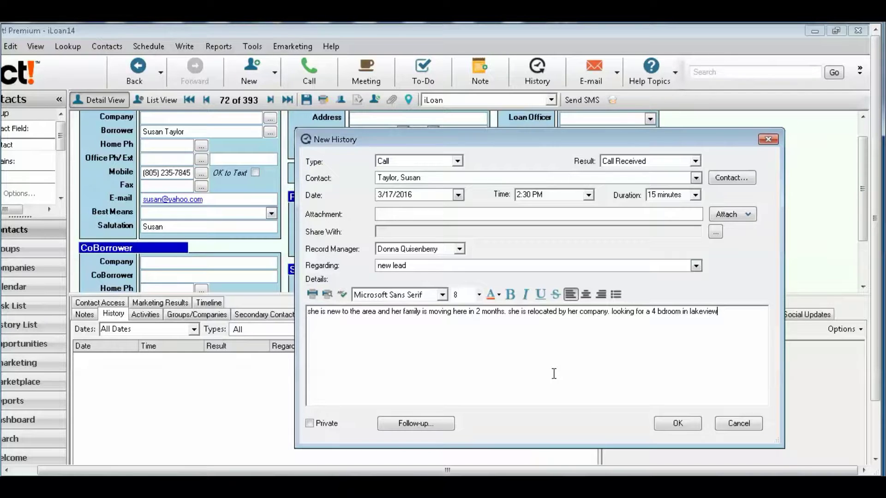
# - Create a follow-up activity with start date 3/18/2016
pyautogui.click(433, 426)
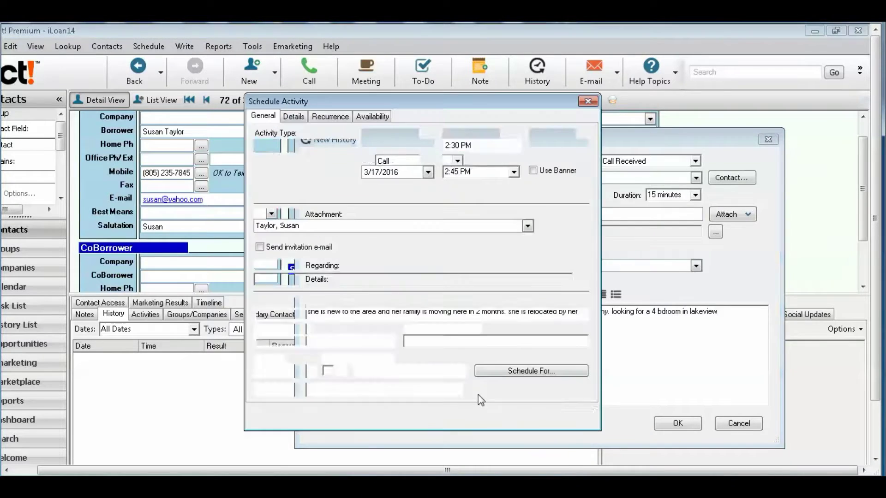
pyautogui.click(385, 146)
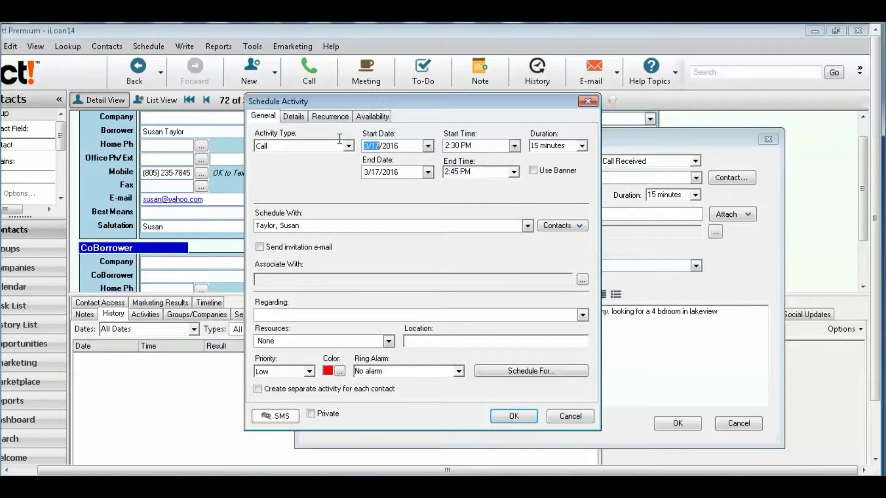
pyautogui.moveTo(400, 147); pyautogui.dragTo(337, 144)
pyautogui.write('3/1')
pyautogui.press('Tab')
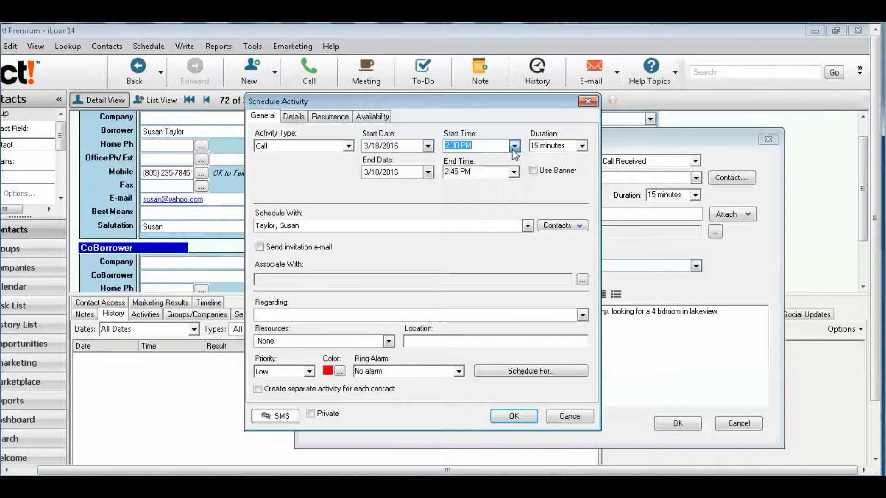
# - Set the follow-up to 10:00 AM for 1 hour, regarding text beginning 'Lead'
pyautogui.click(514, 147)
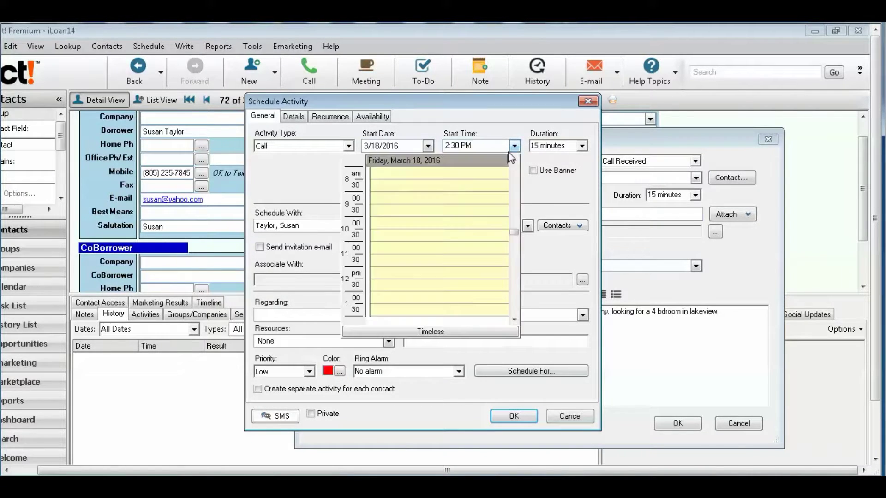
pyautogui.click(421, 227)
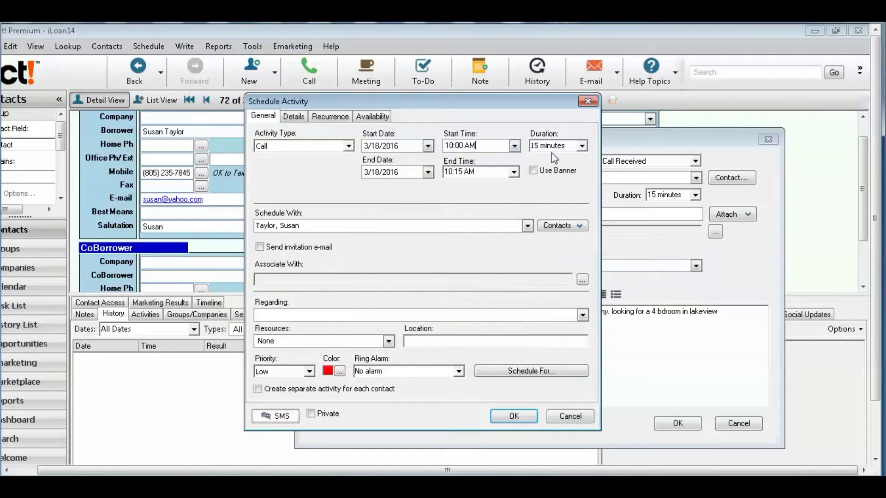
pyautogui.click(582, 146)
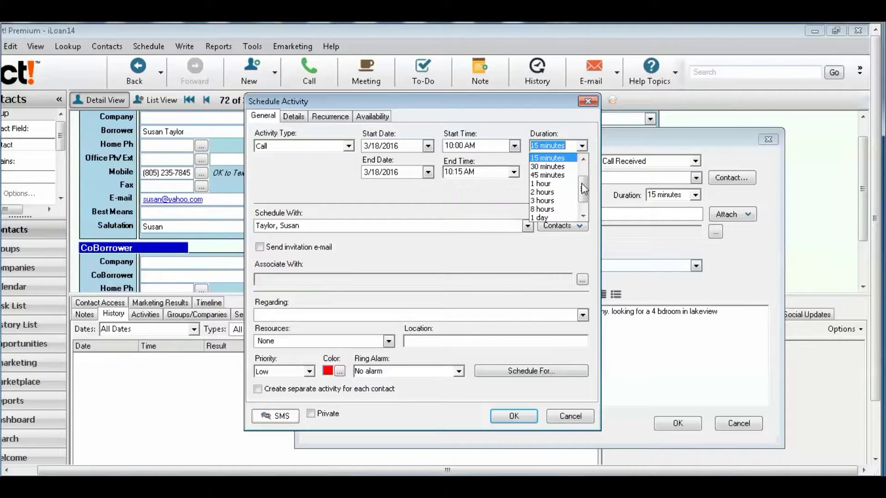
pyautogui.click(551, 185)
pyautogui.click(317, 316)
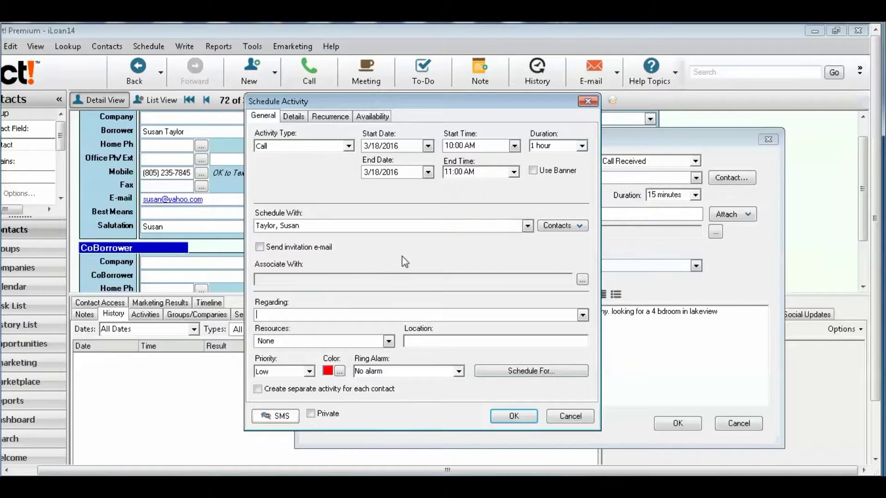
pyautogui.write('Lead follow up')
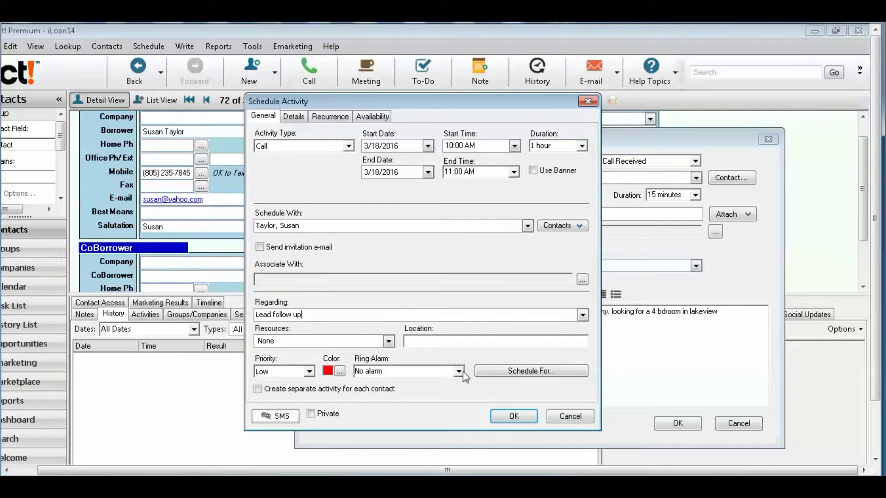
# - Keep the scheduler unchanged, schedule the 3/18/2016 Lead follow-up call, and save the Call Received history entry
pyautogui.click(497, 375)
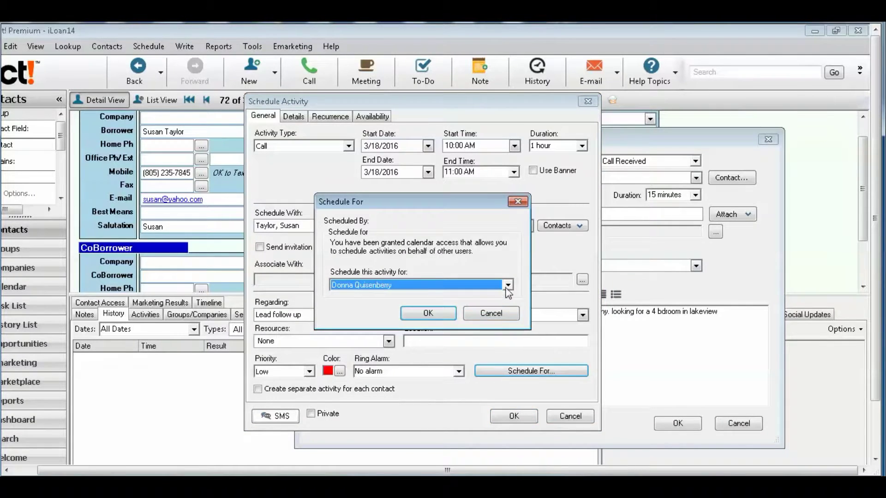
pyautogui.click(508, 285)
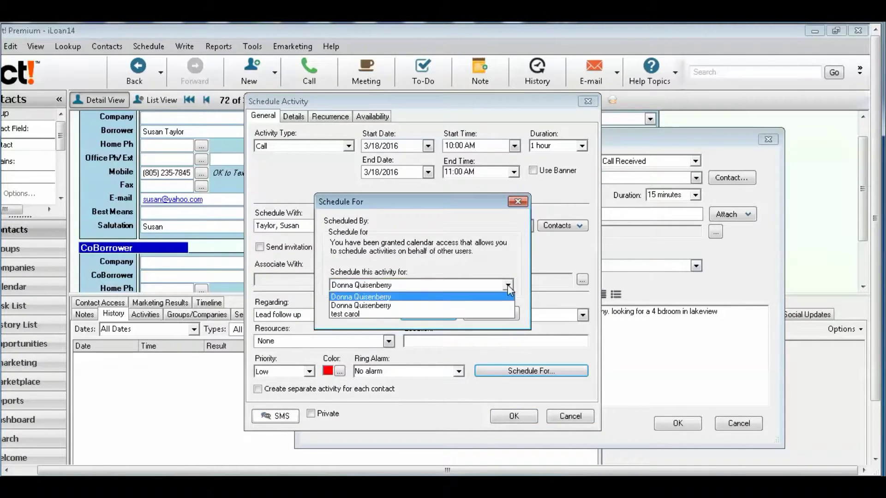
pyautogui.click(389, 314)
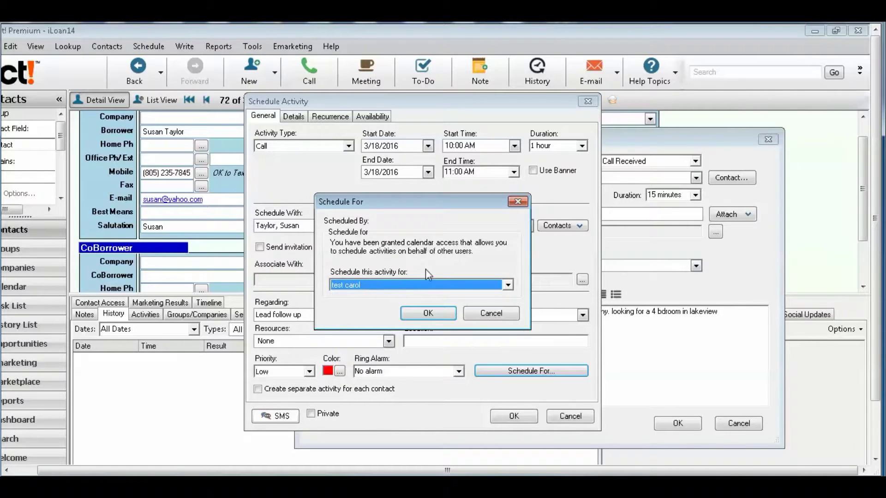
pyautogui.click(485, 314)
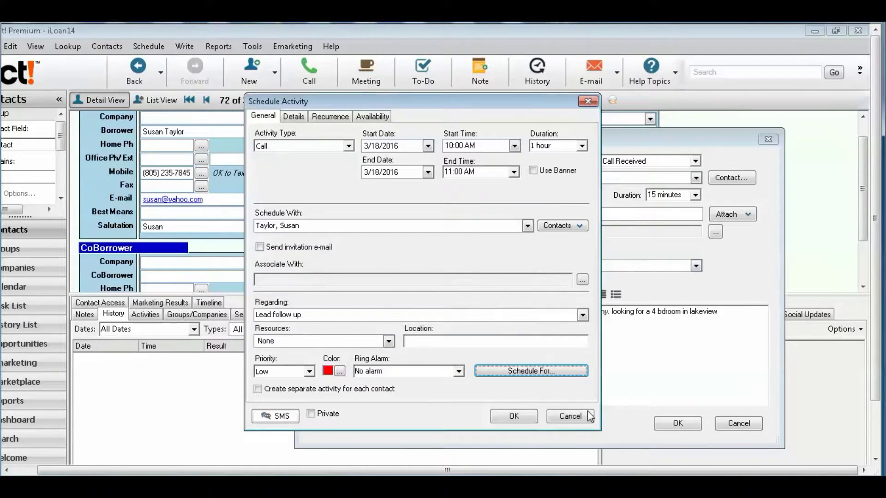
pyautogui.click(520, 417)
pyautogui.click(677, 424)
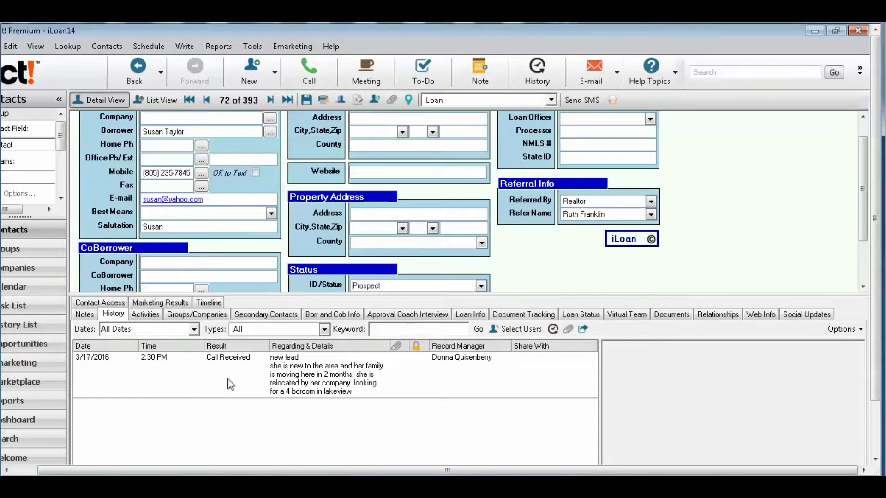
# - Preview the 'new lead' Call Received entry, then list the contact's activities showing the 3/18 follow-up
pyautogui.click(321, 375)
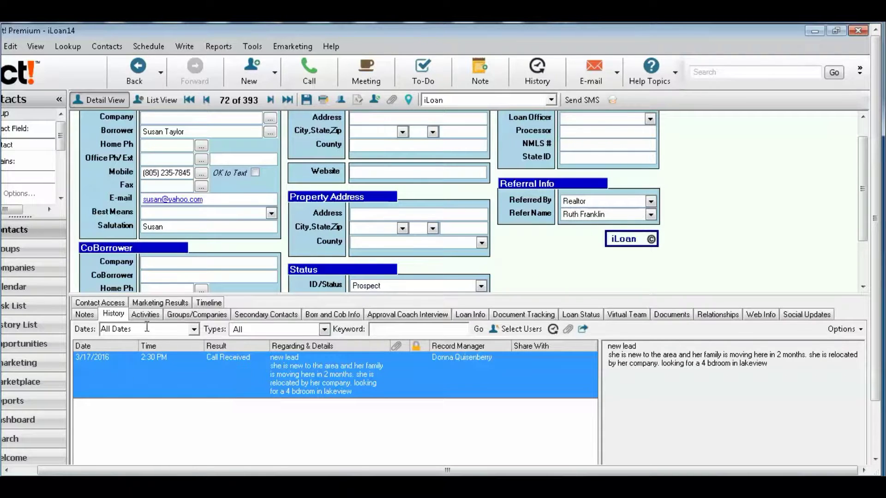
pyautogui.click(145, 316)
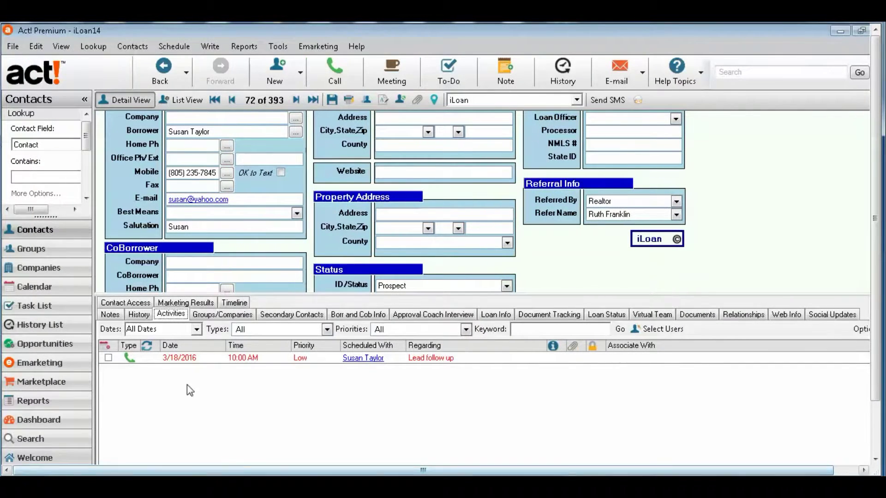
# - Find the 10:00 AM Lead follow-up call on the March 18 daily calendar and go to its contact
pyautogui.click(65, 295)
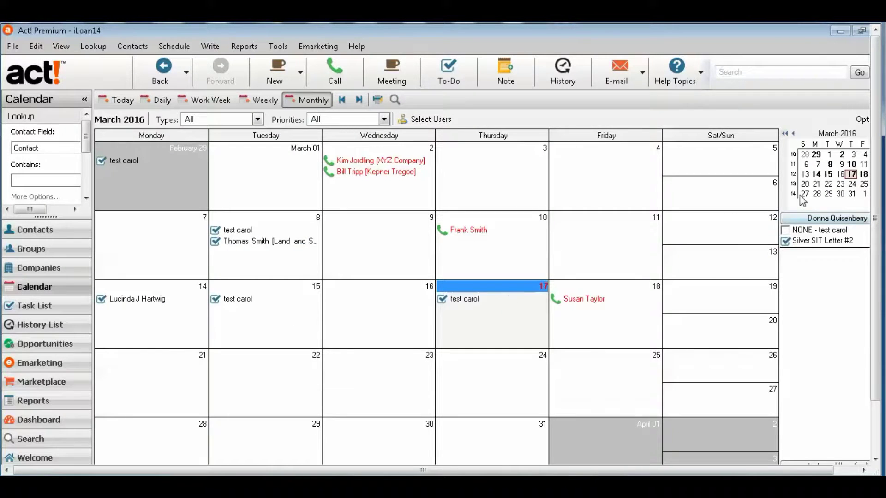
pyautogui.click(863, 175)
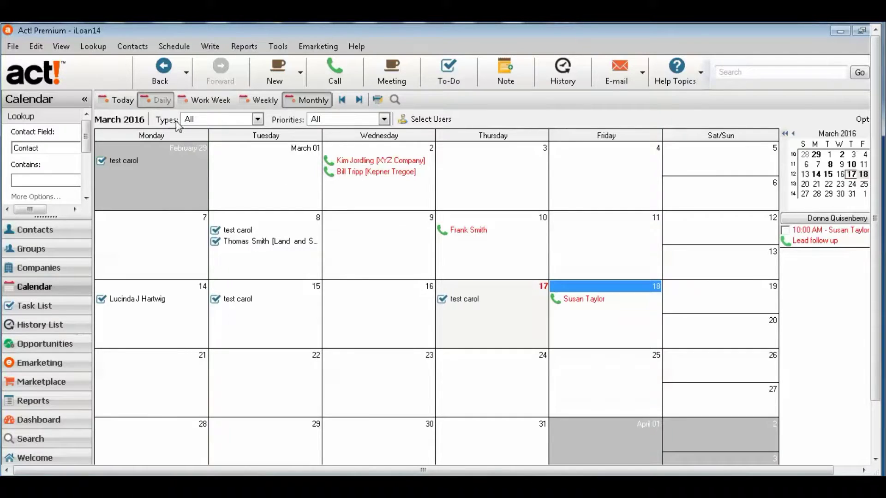
pyautogui.click(160, 103)
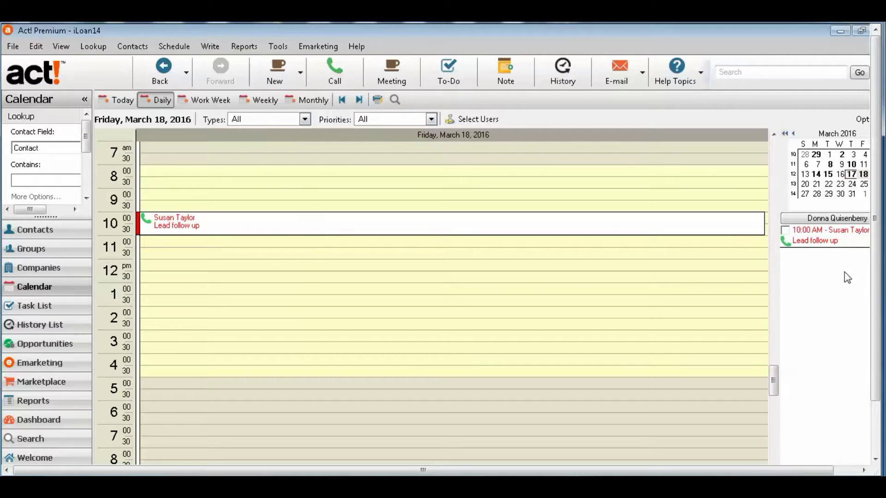
pyautogui.click(816, 241)
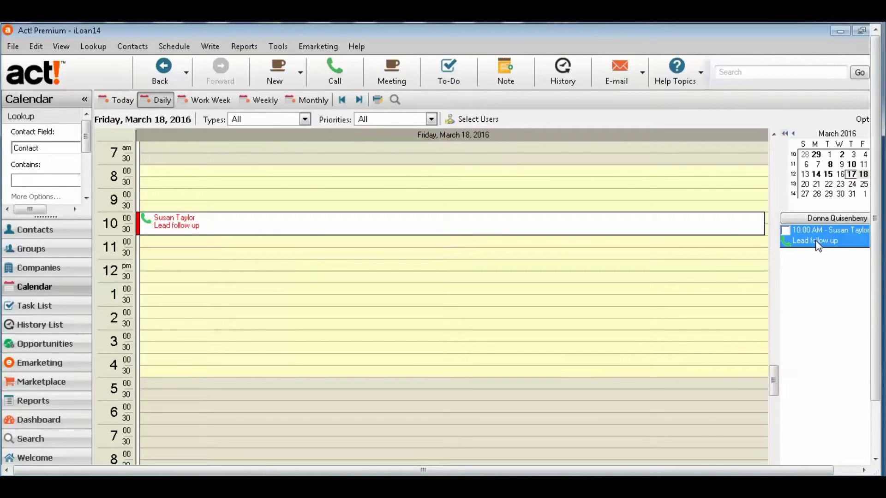
pyautogui.rightClick(816, 244)
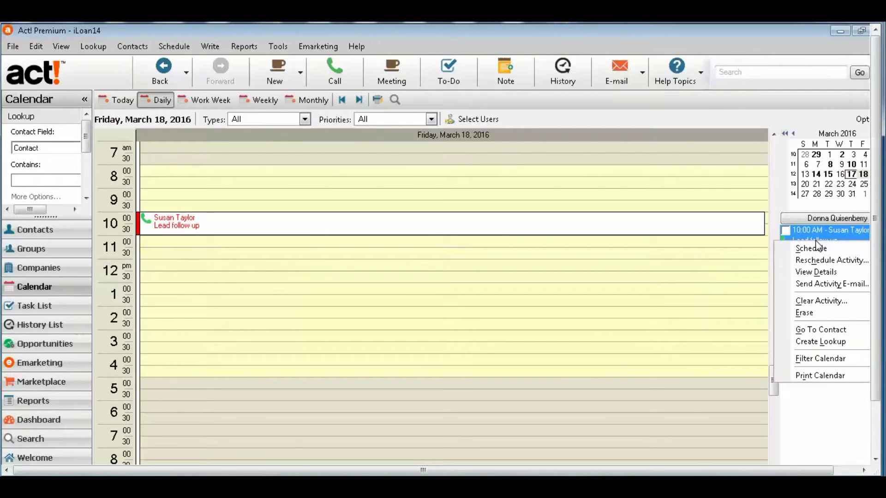
pyautogui.click(819, 332)
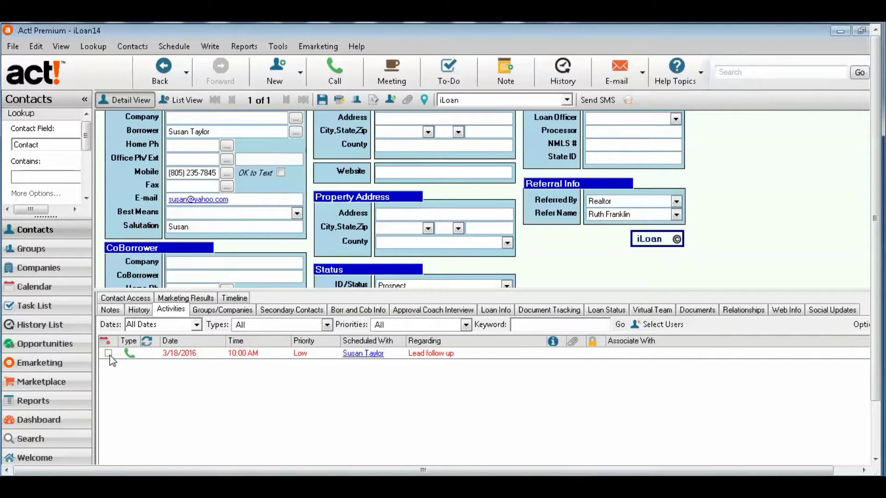
pyautogui.click(108, 354)
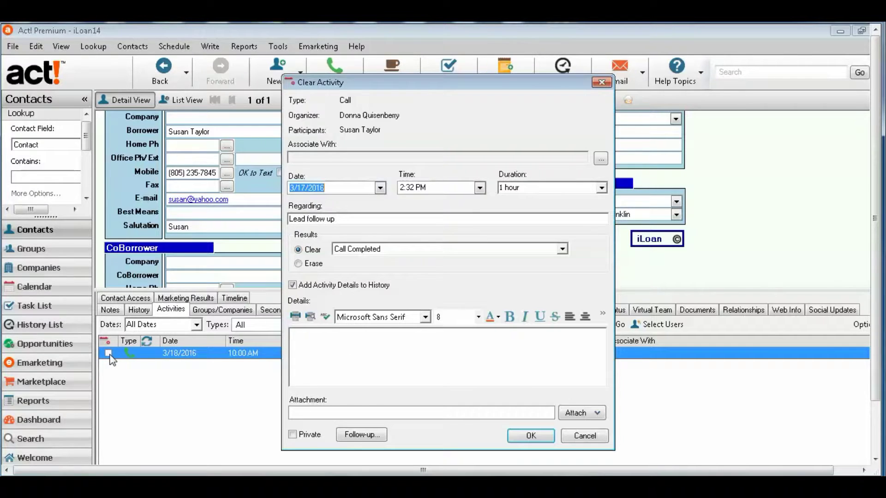
pyautogui.click(400, 341)
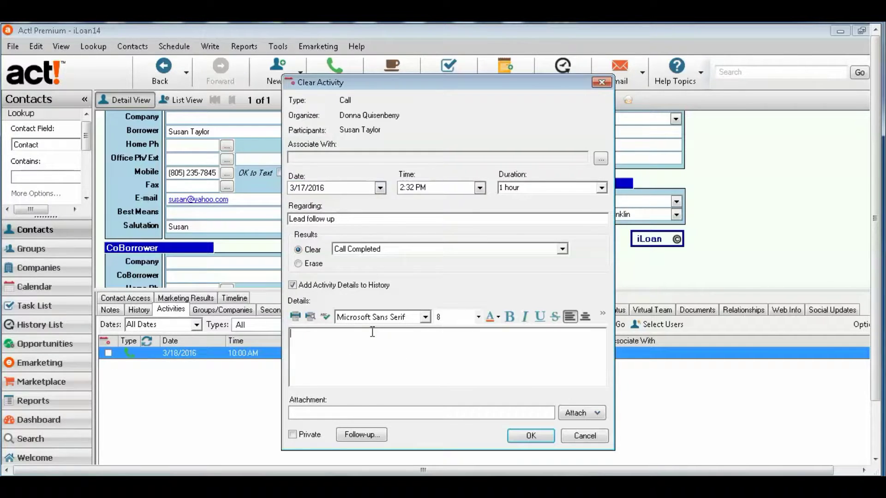
pyautogui.write('she is coming next week for a lo')
pyautogui.write('an applicaoit')
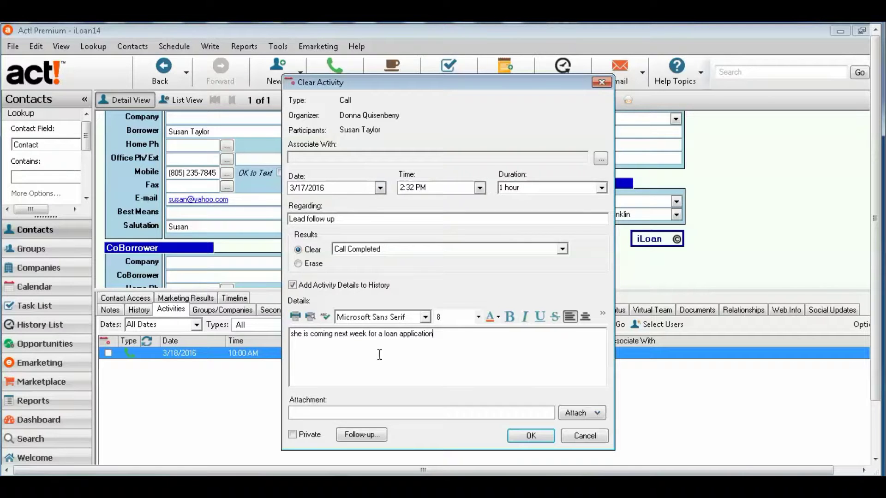
pyautogui.click(374, 442)
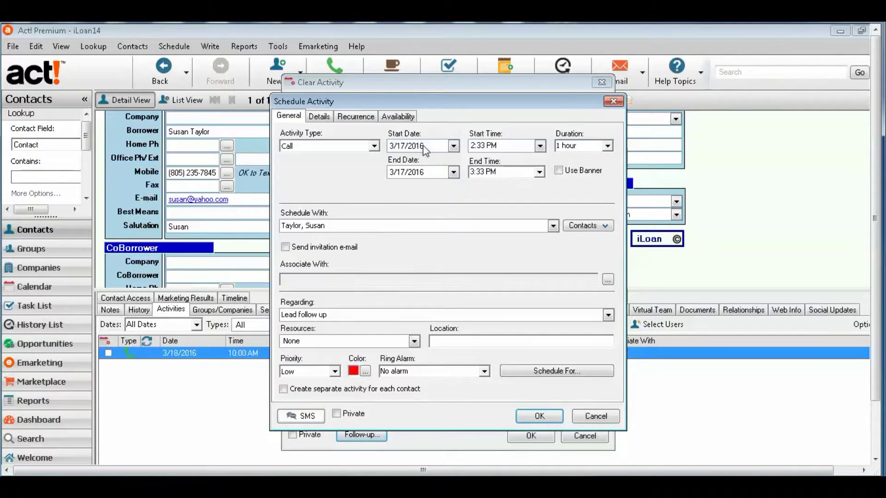
pyautogui.click(601, 419)
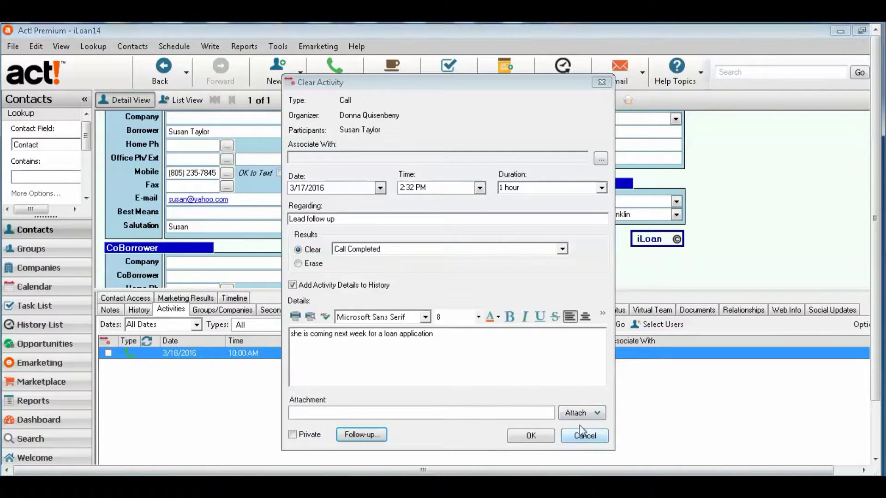
pyautogui.click(585, 437)
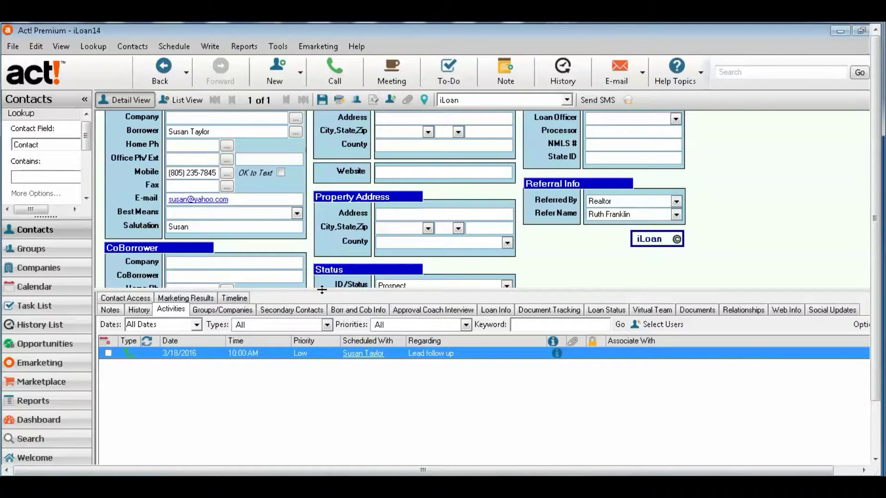
# - Show the contact's history list and enlarge the contact form above it
pyautogui.click(141, 310)
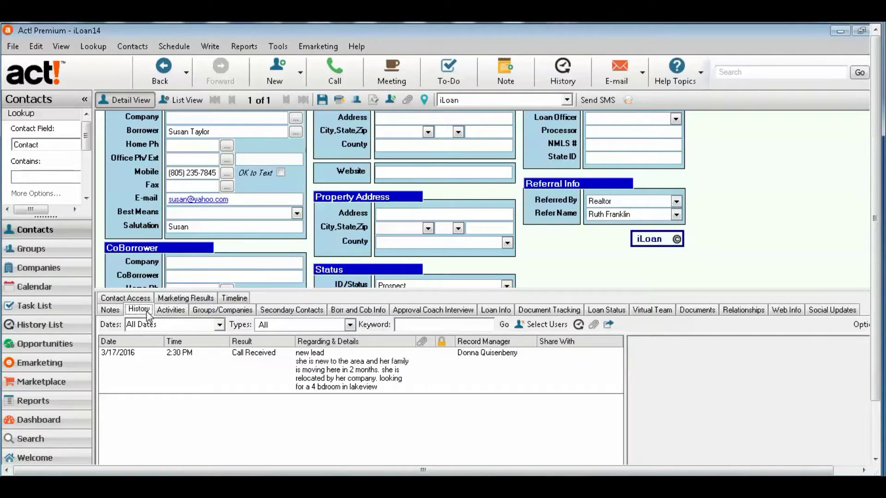
pyautogui.click(171, 314)
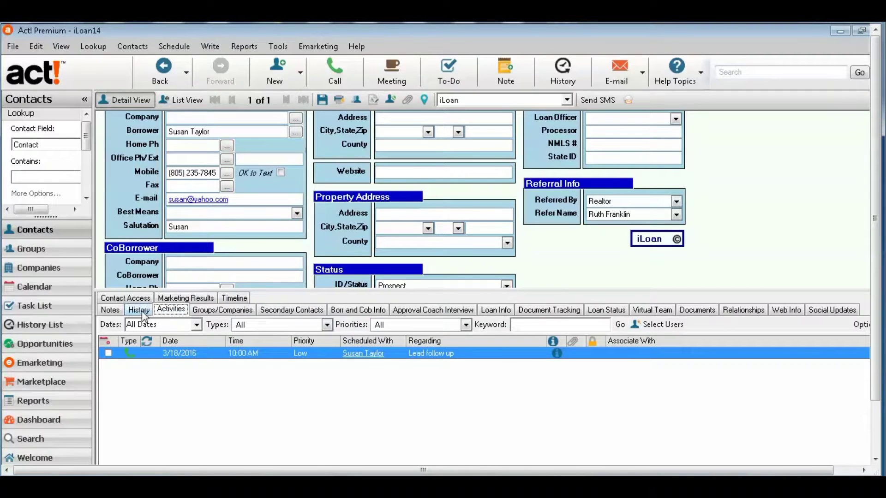
pyautogui.click(143, 312)
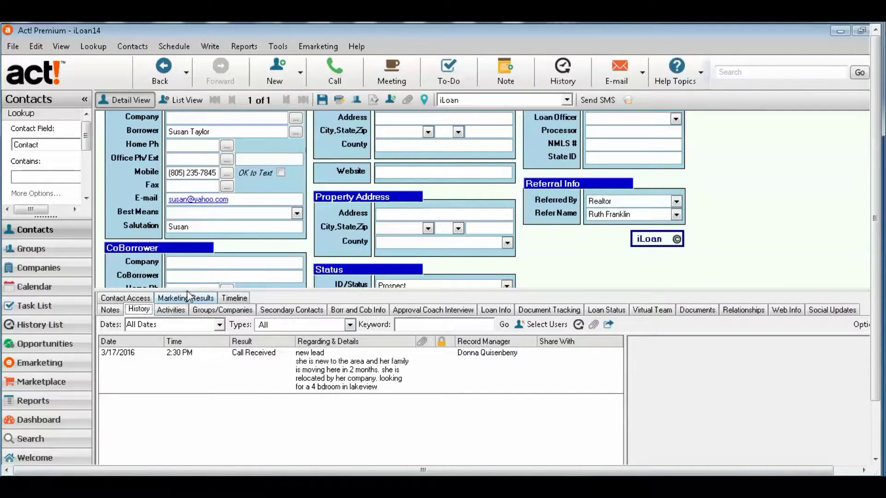
pyautogui.moveTo(188, 292); pyautogui.dragTo(195, 347)
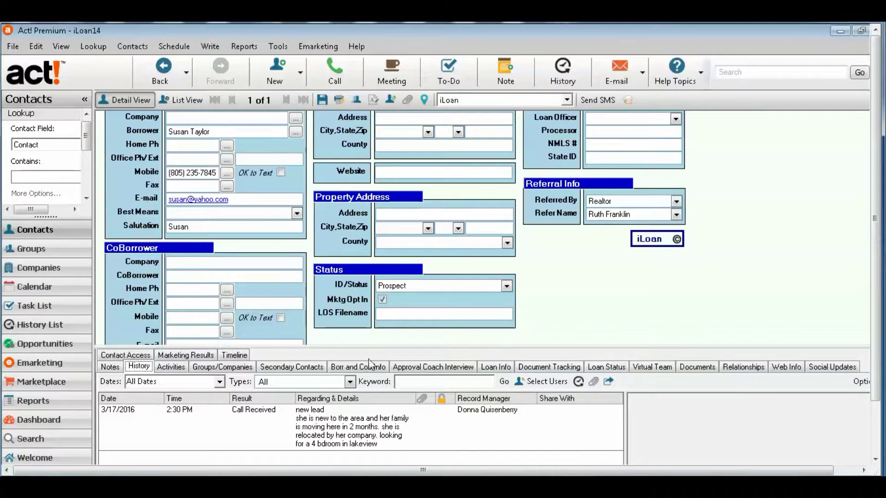
# - Glance at Notes, fine-tune the splitter, and discard a newly started history entry
pyautogui.click(112, 367)
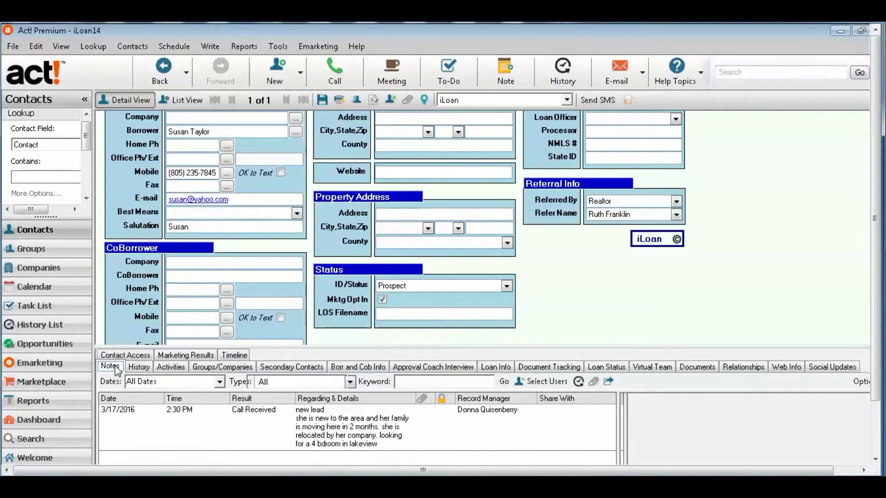
pyautogui.click(138, 368)
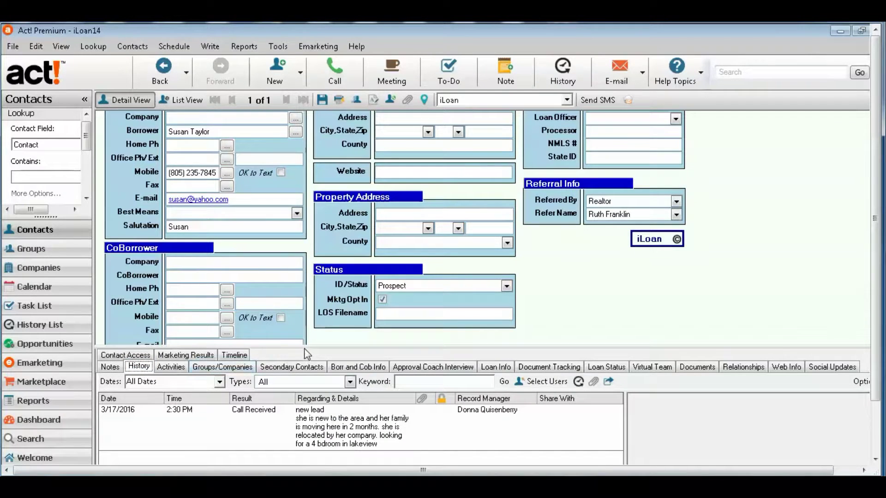
pyautogui.moveTo(306, 347); pyautogui.dragTo(305, 354)
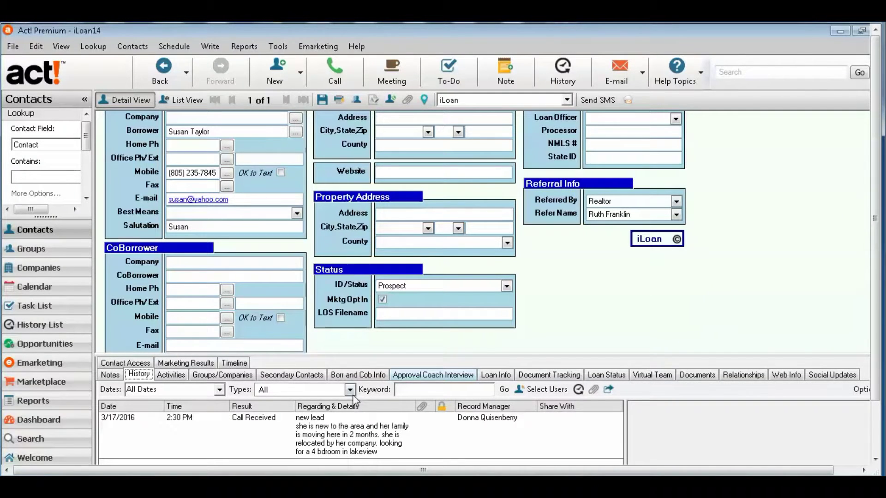
pyautogui.moveTo(352, 354); pyautogui.dragTo(351, 348)
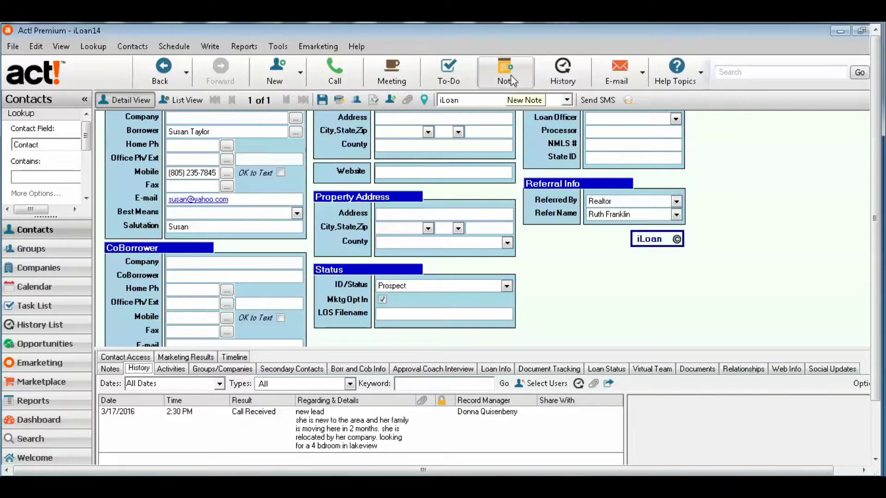
pyautogui.click(569, 79)
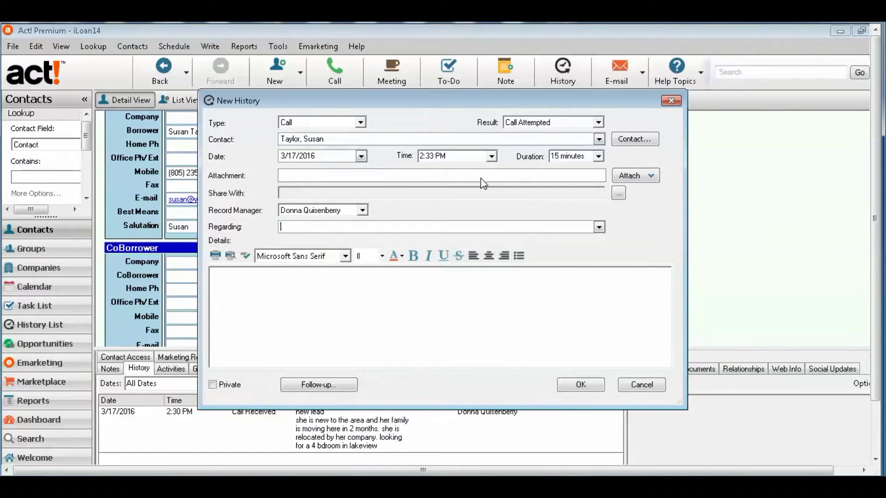
pyautogui.click(642, 387)
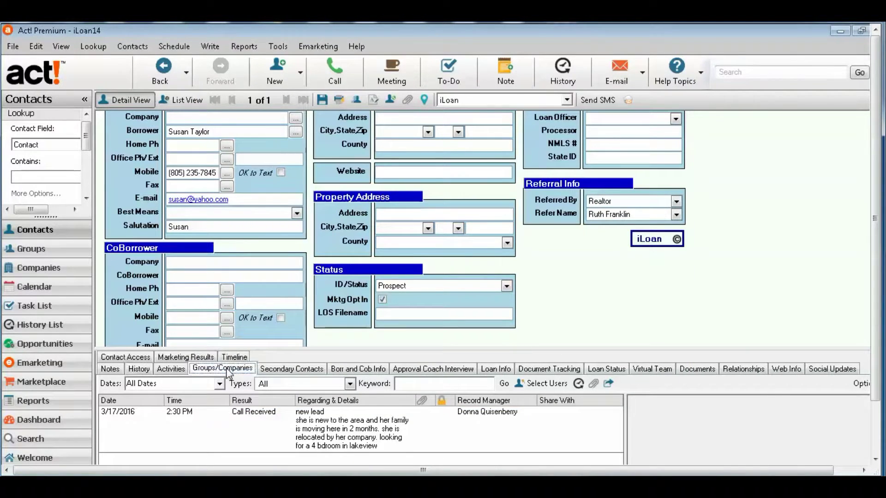
# - View Groups/Companies and the empty Secondary Contacts list, cancel a new secondary contact, and enlarge the panel
pyautogui.click(226, 368)
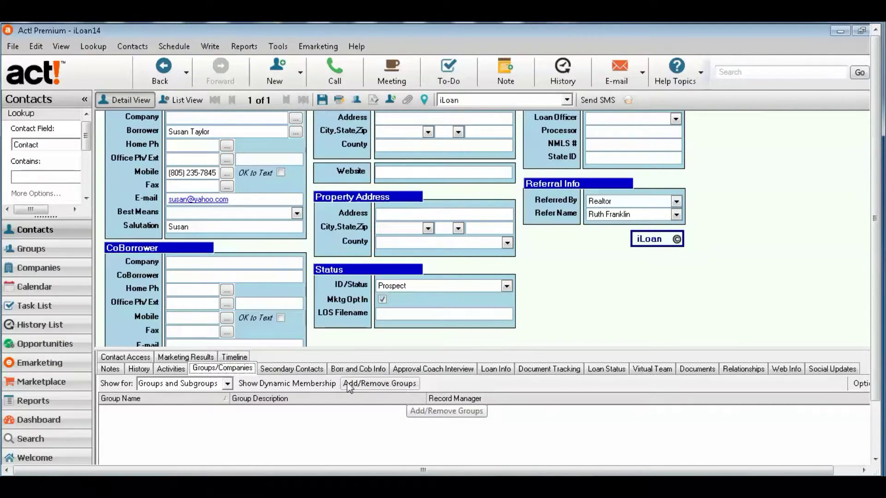
pyautogui.click(299, 368)
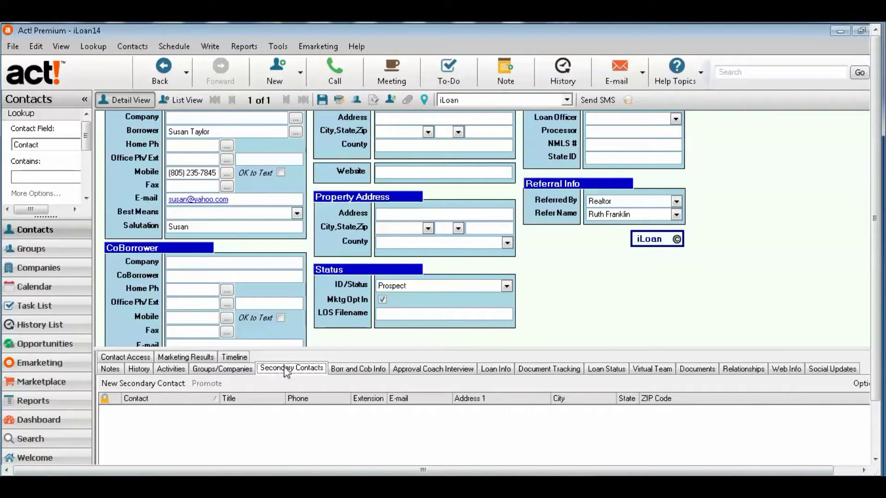
pyautogui.click(173, 384)
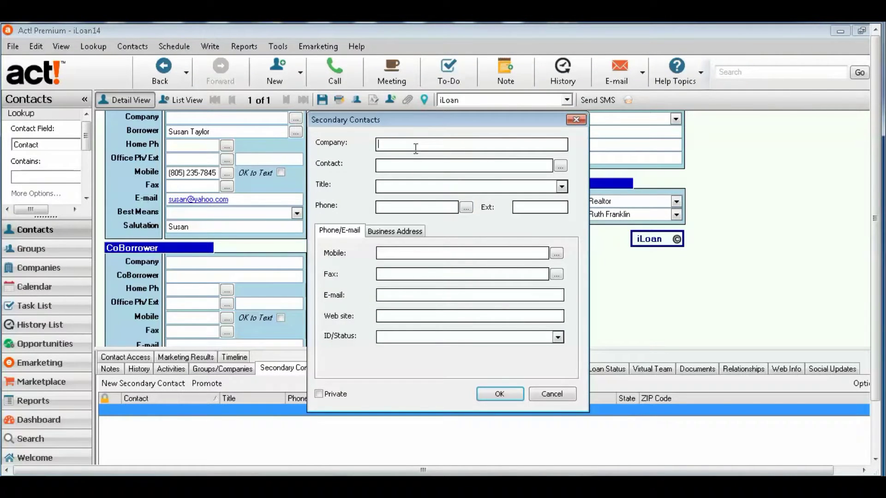
pyautogui.click(564, 397)
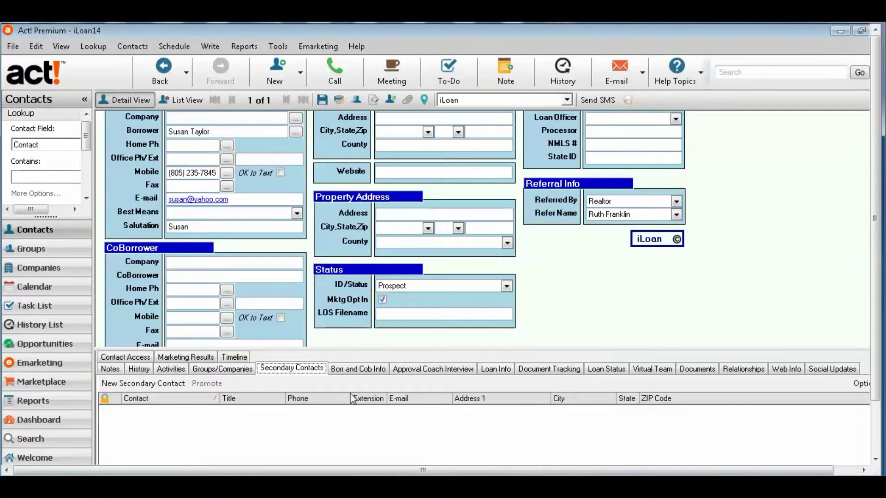
pyautogui.moveTo(361, 349); pyautogui.dragTo(376, 246)
# - Review the borrower/co-borrower, approval coach interview and loan info sections, resizing the panel
pyautogui.click(372, 267)
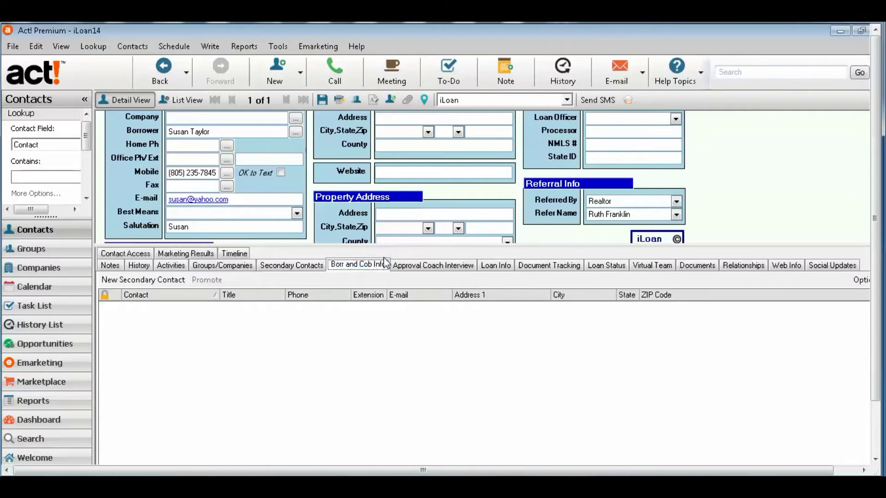
pyautogui.moveTo(387, 246); pyautogui.dragTo(415, 141)
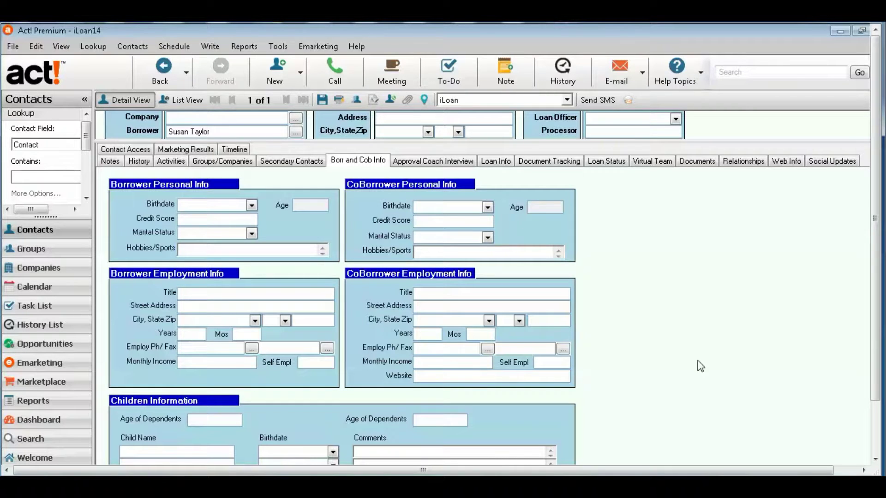
pyautogui.moveTo(433, 142); pyautogui.dragTo(433, 128)
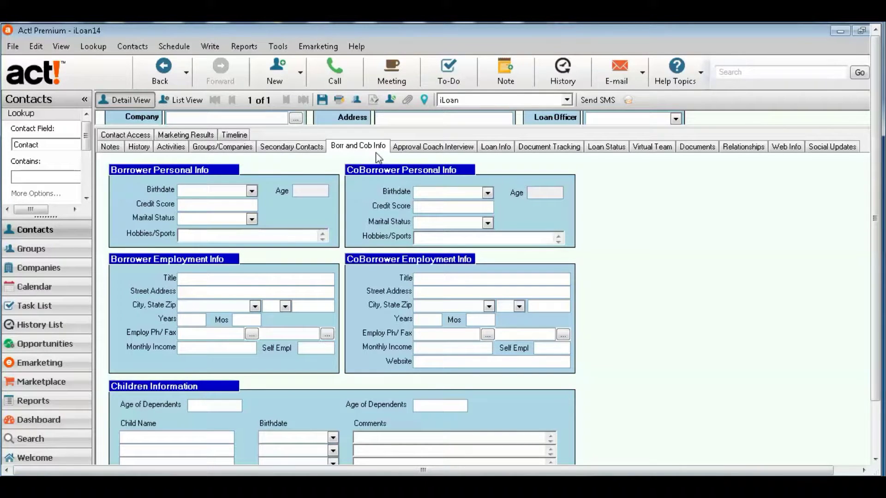
pyautogui.click(430, 148)
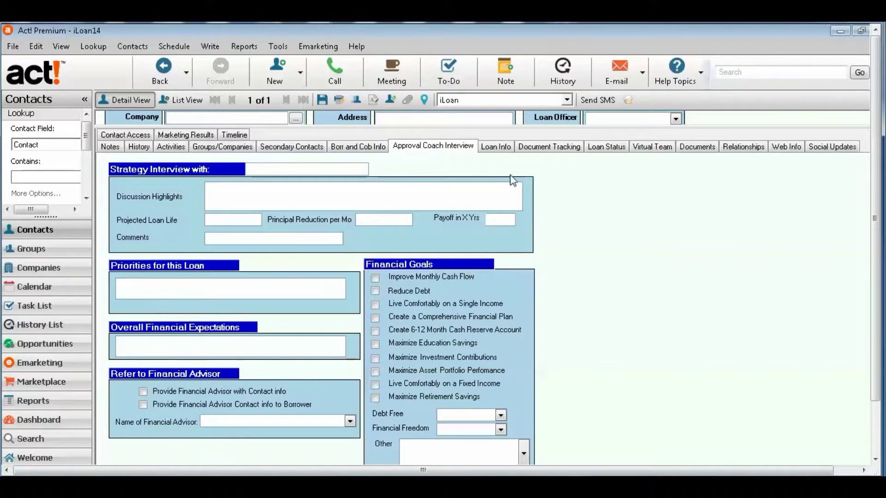
pyautogui.click(502, 151)
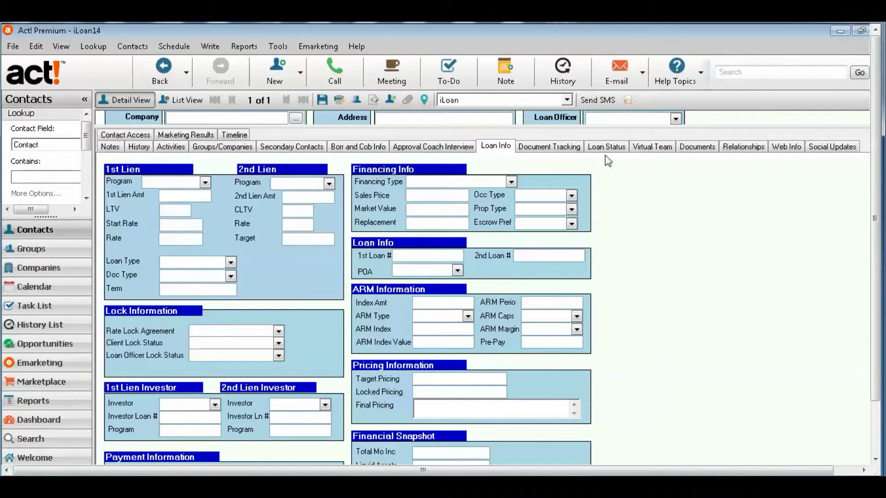
pyautogui.moveTo(600, 128)
pyautogui.mouseDown()
pyautogui.moveTo(586, 246)
pyautogui.moveTo(601, 355)
pyautogui.moveTo(605, 345)
pyautogui.mouseUp()
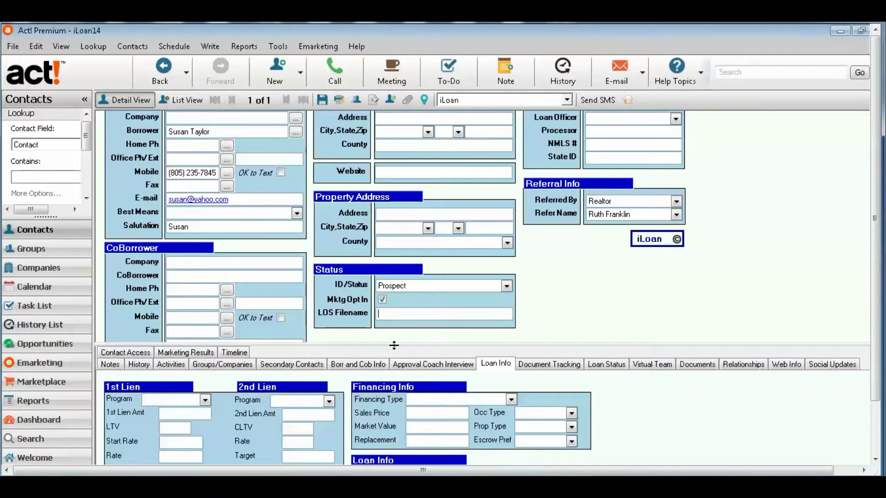
pyautogui.moveTo(394, 345)
pyautogui.mouseDown()
pyautogui.moveTo(431, 148)
pyautogui.moveTo(575, 314)
pyautogui.mouseUp()
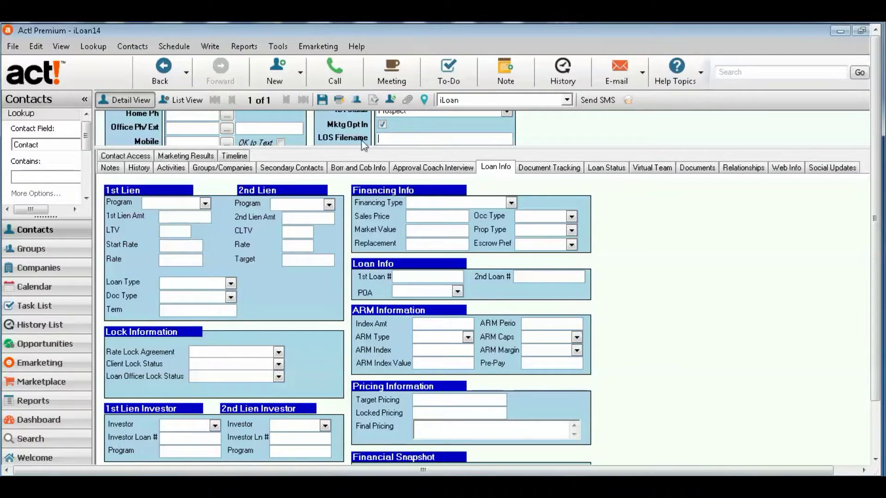
# - Review the document tracking dates, loan status milestones and the empty Virtual Team grid
pyautogui.click(358, 169)
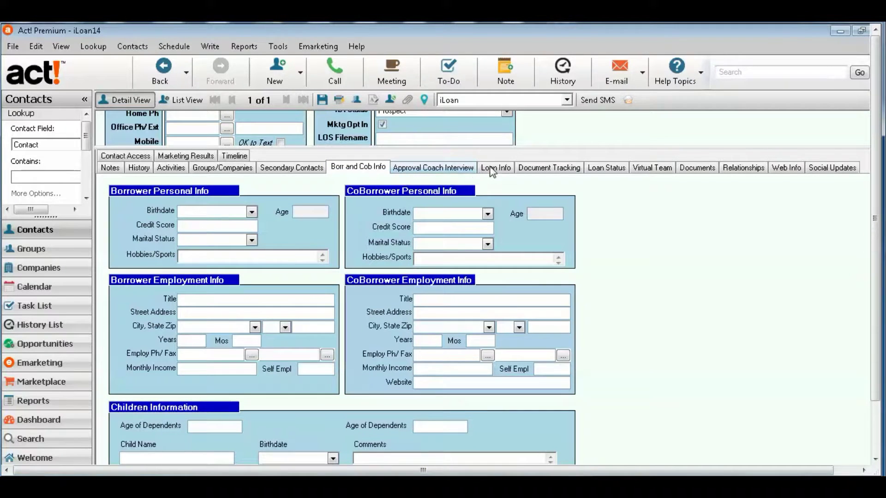
pyautogui.click(493, 169)
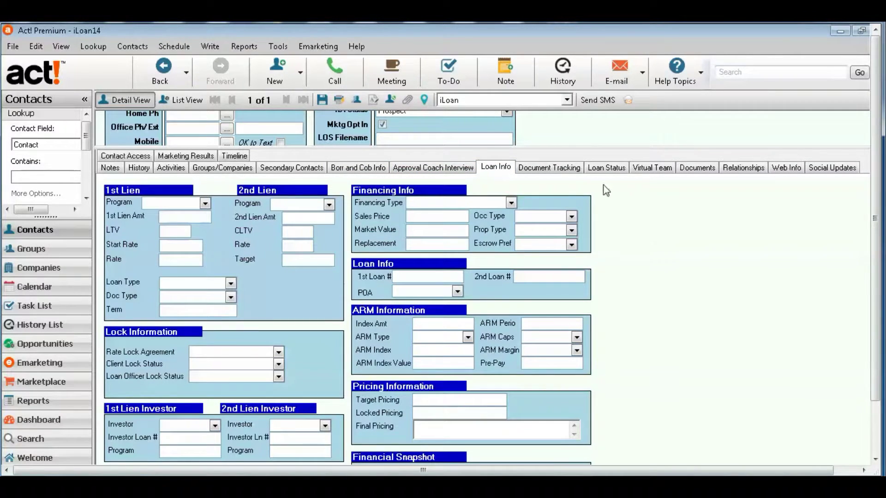
pyautogui.click(567, 170)
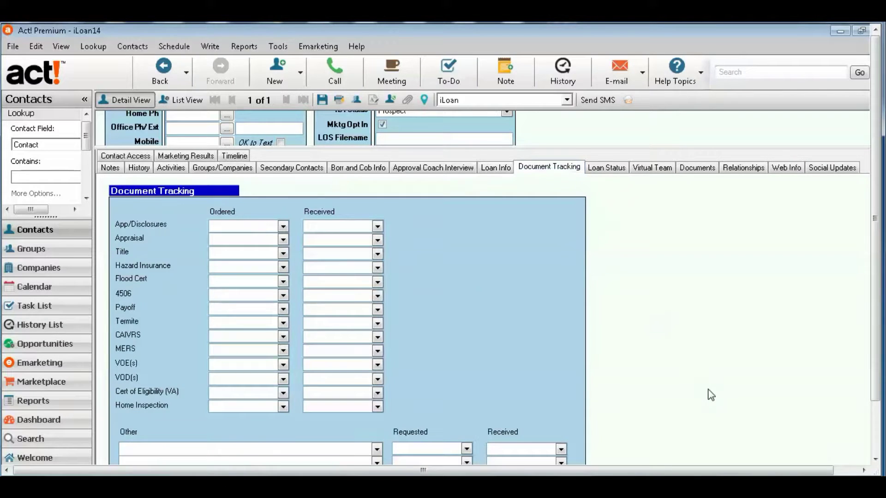
pyautogui.click(619, 170)
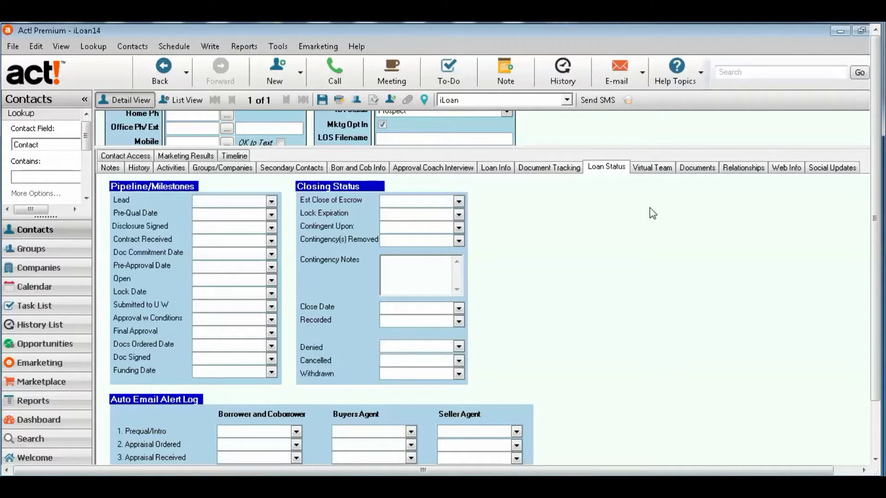
pyautogui.click(653, 170)
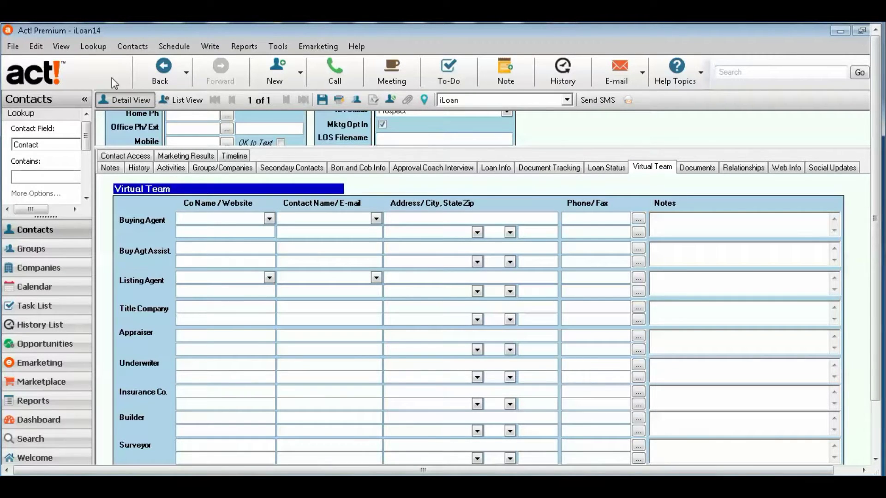
pyautogui.click(93, 47)
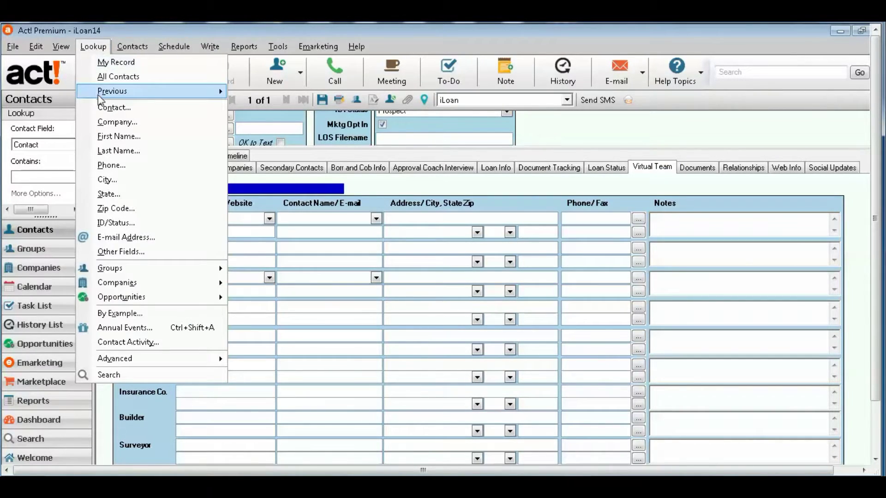
# - Reload the previously looked-up closed-loan contact and view its loan status and document tracking dates
pyautogui.moveTo(98, 95)
pyautogui.click(342, 135)
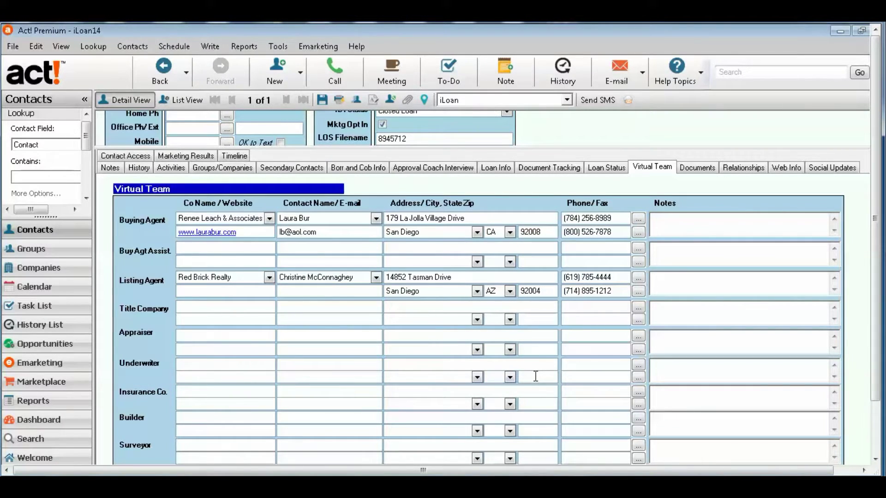
pyautogui.click(598, 169)
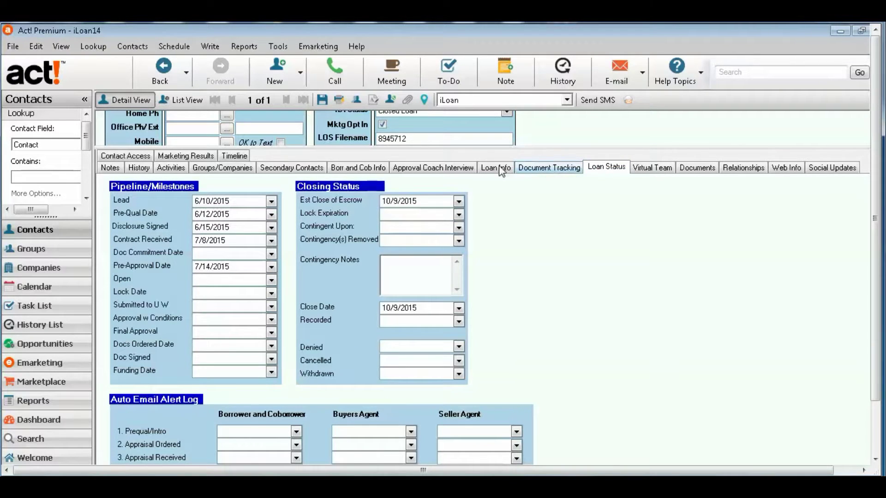
pyautogui.click(546, 169)
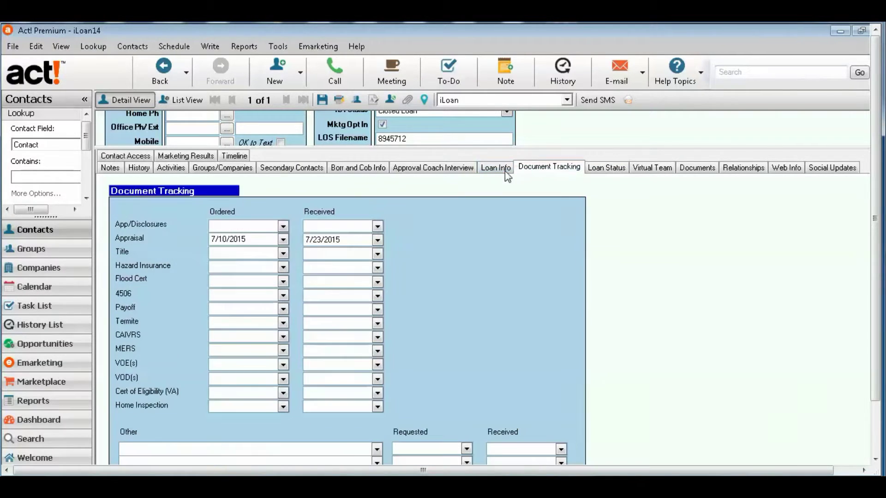
# - Review its loan info, borrower details, loan status, virtual team agents and empty documents list
pyautogui.click(503, 173)
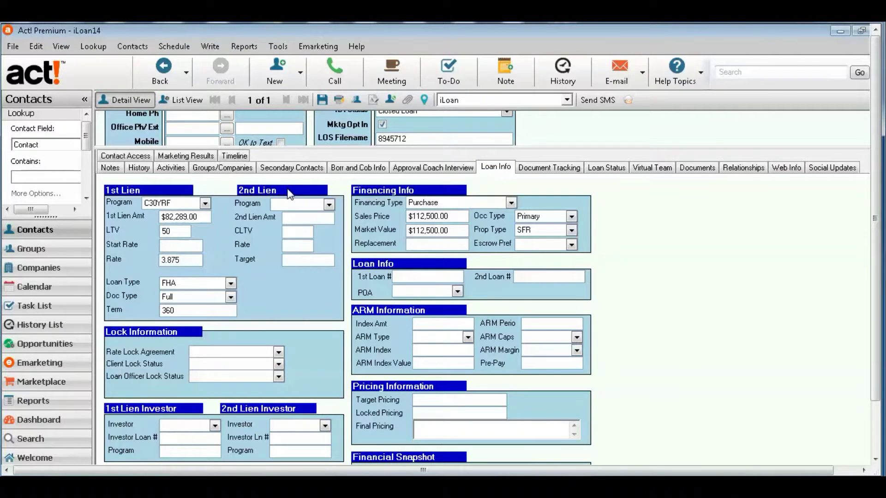
pyautogui.click(357, 167)
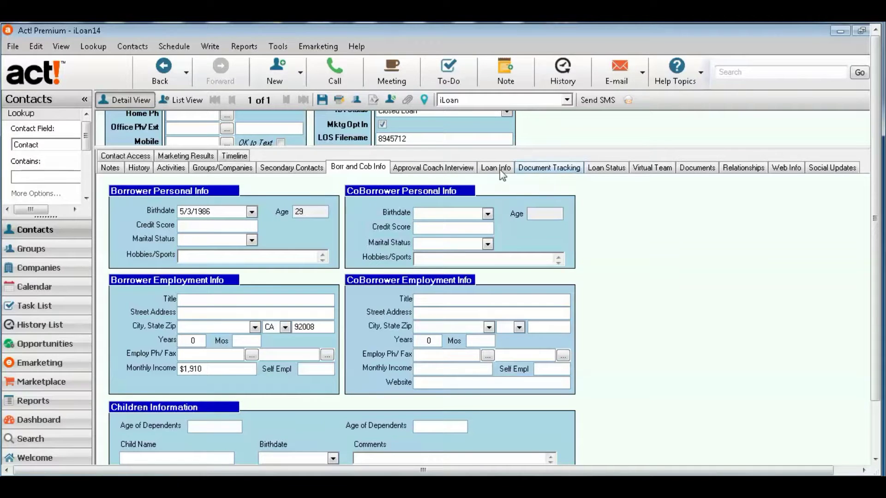
pyautogui.click(610, 172)
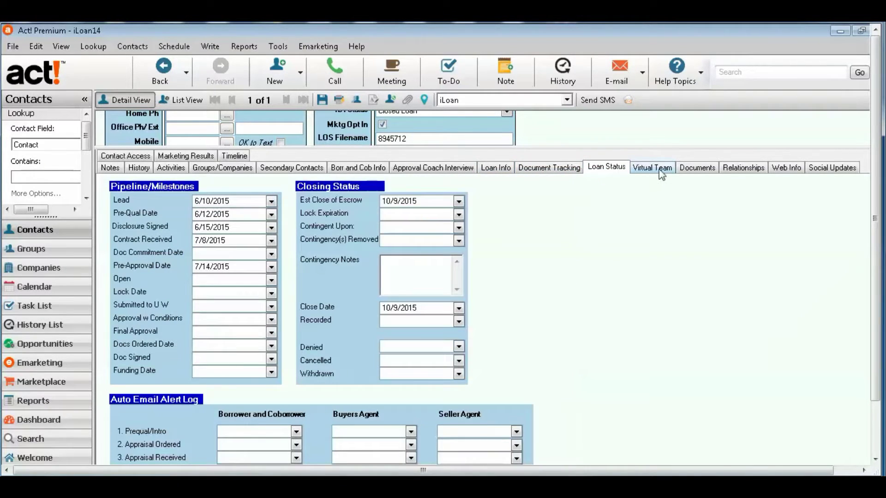
pyautogui.click(662, 172)
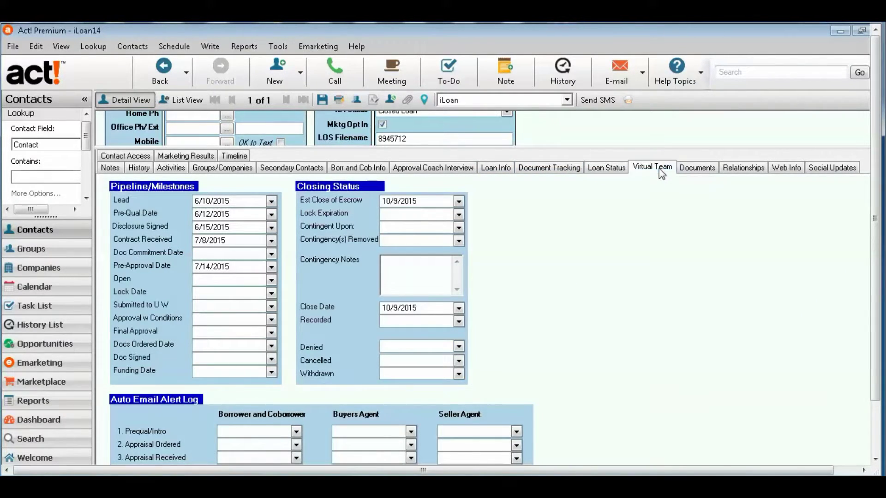
pyautogui.click(696, 170)
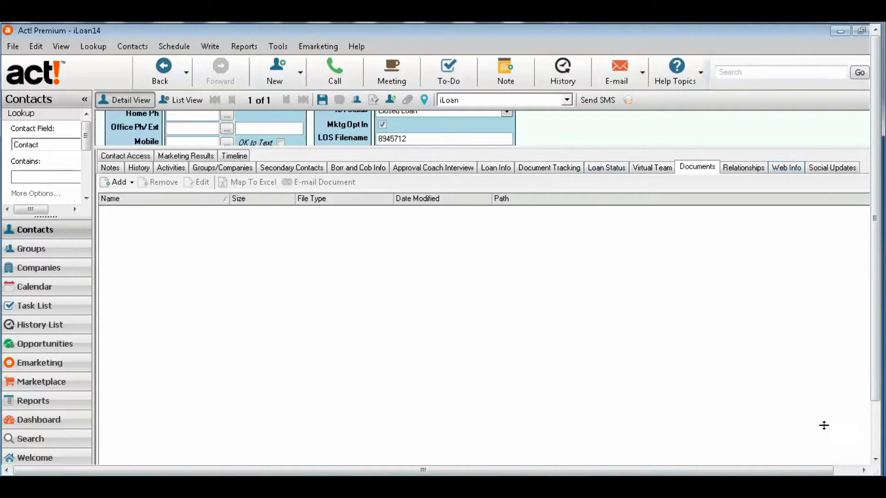
# - Enlarge the contact details area above the record's sections
pyautogui.click(852, 470)
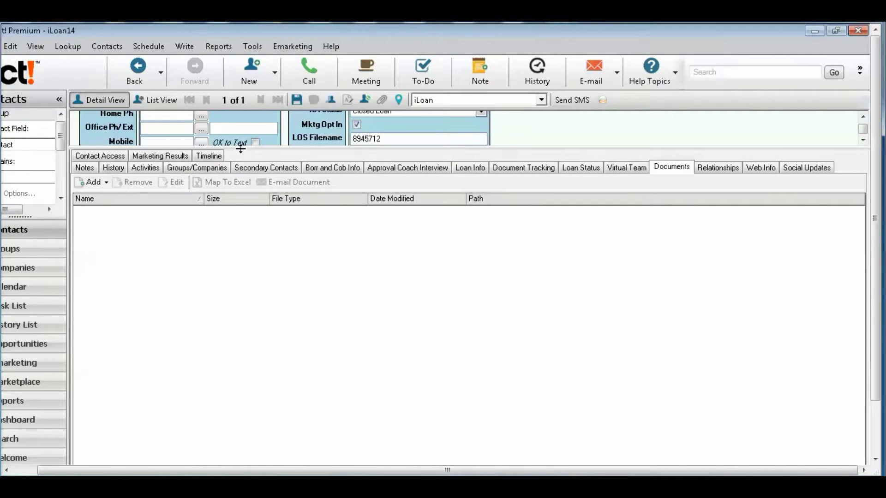
pyautogui.moveTo(240, 148); pyautogui.dragTo(323, 282)
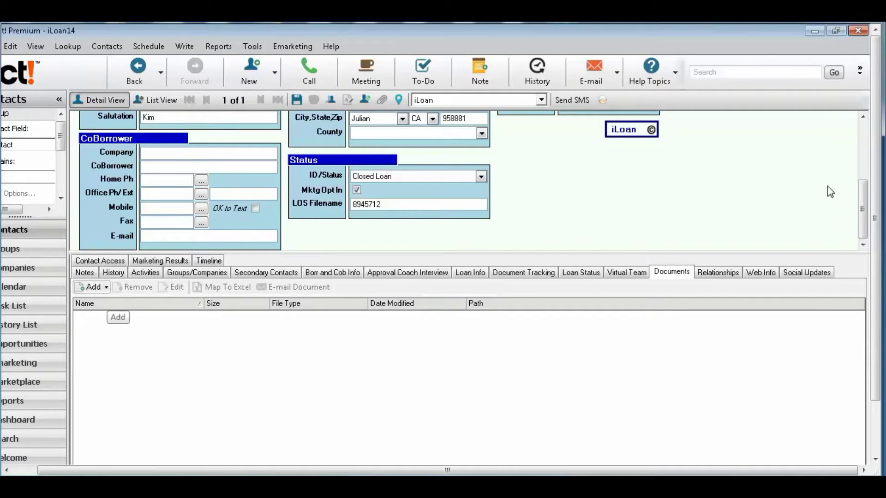
pyautogui.click(865, 134)
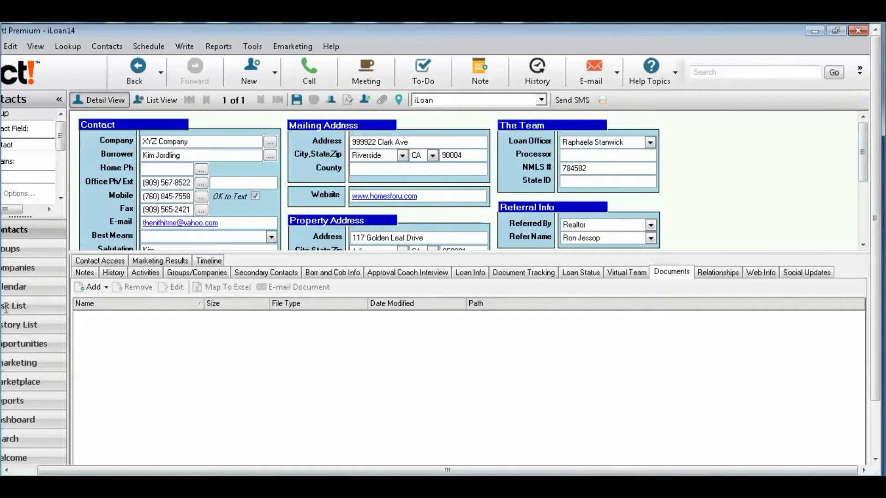
# - Attach u_ex150602.log from C:\inetpub\logs\LogFiles\W3SVC1 to the contact's documents
pyautogui.click(106, 287)
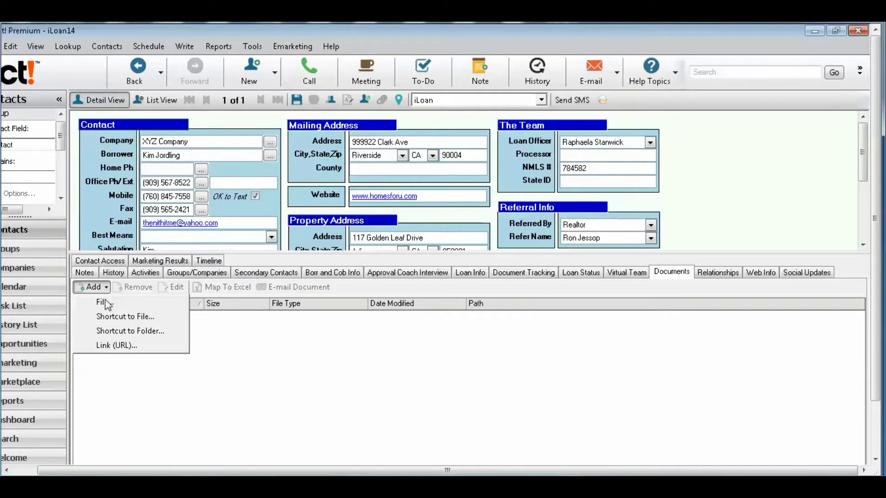
pyautogui.click(112, 304)
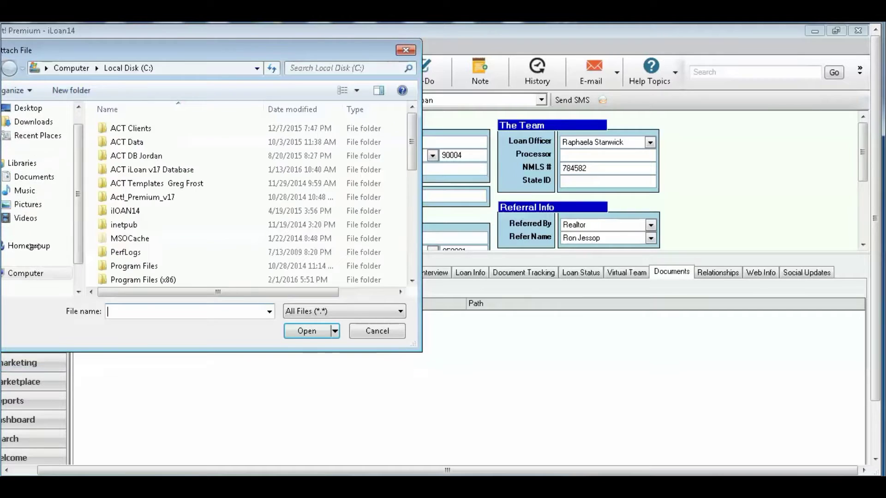
pyautogui.click(135, 225)
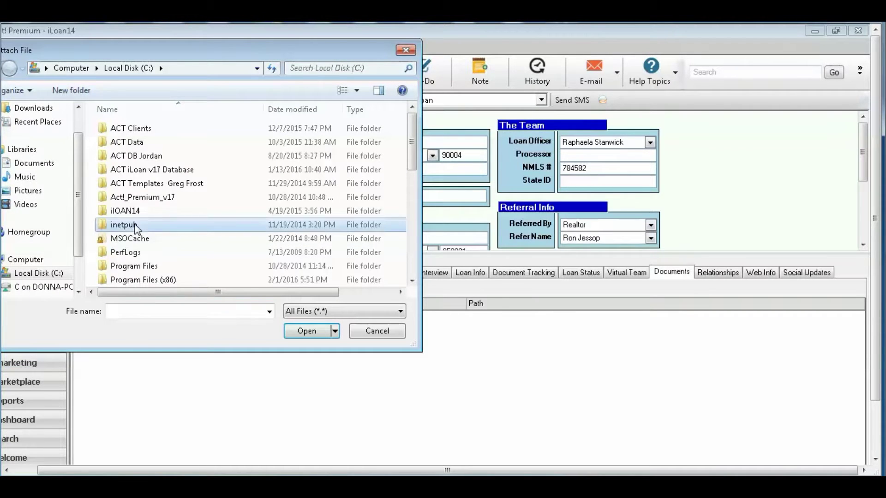
pyautogui.doubleClick(134, 224)
pyautogui.doubleClick(136, 183)
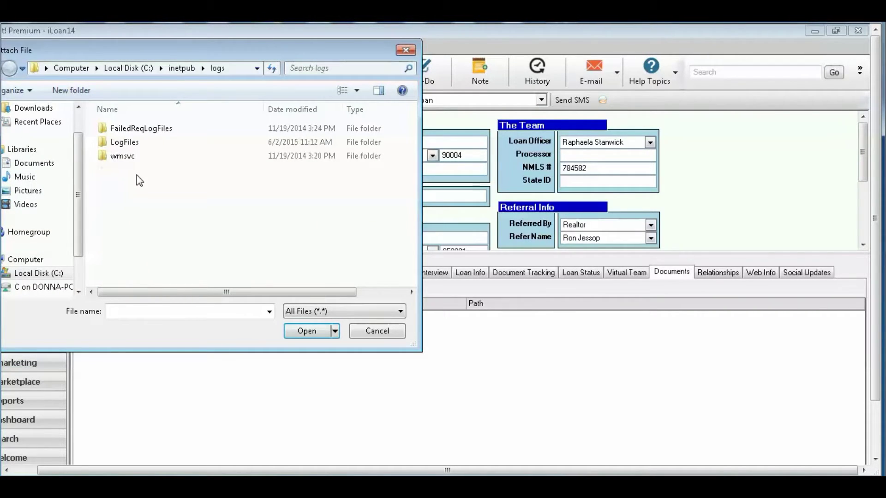
pyautogui.doubleClick(143, 143)
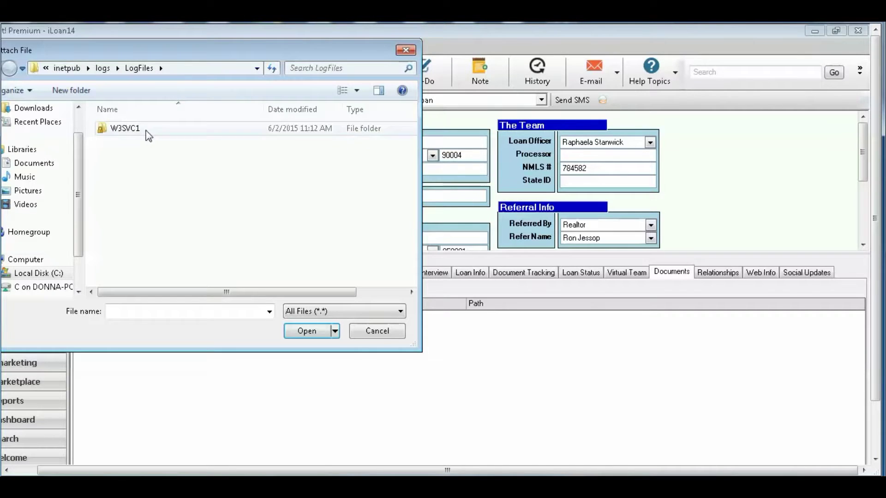
pyautogui.doubleClick(148, 130)
pyautogui.click(130, 129)
pyautogui.click(307, 331)
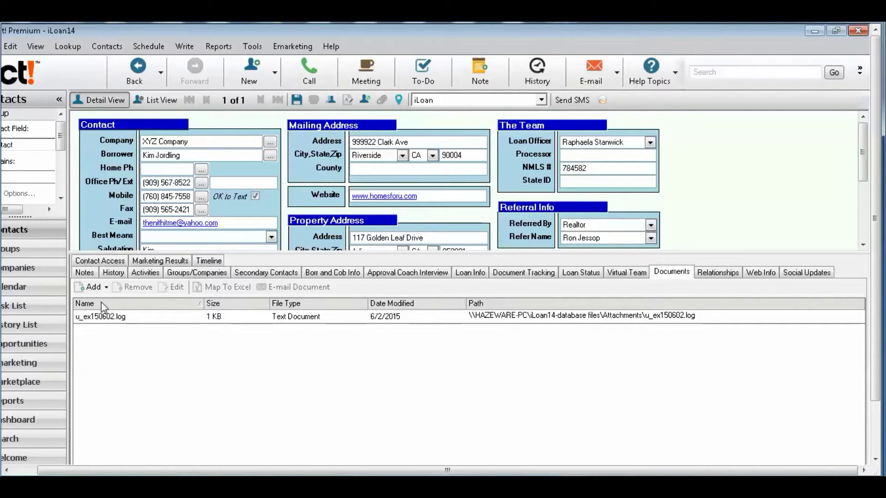
pyautogui.click(106, 288)
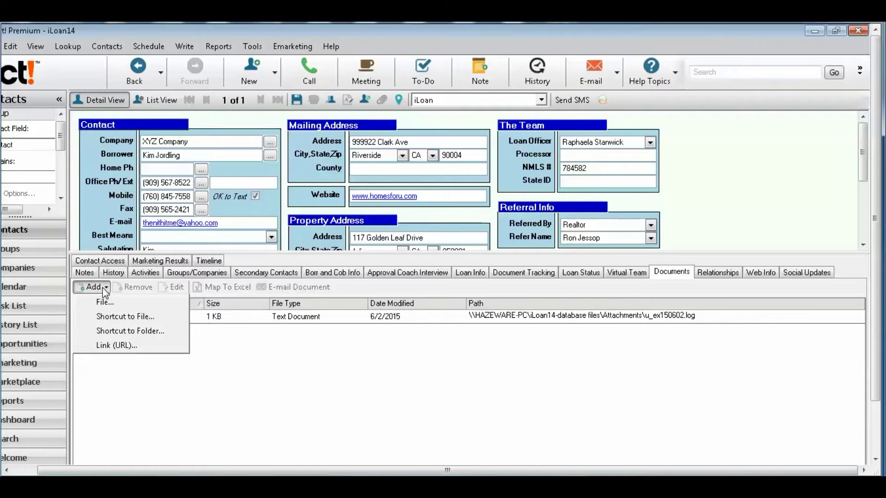
# - Start a web link named 'VOE' with address 'WW.W', cancel it, and show the Relationships list
pyautogui.click(119, 345)
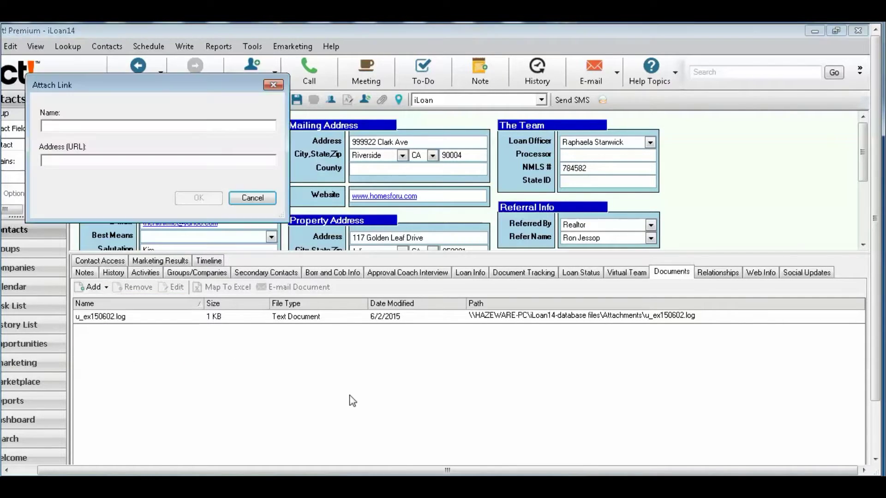
pyautogui.moveTo(158, 93); pyautogui.dragTo(410, 168)
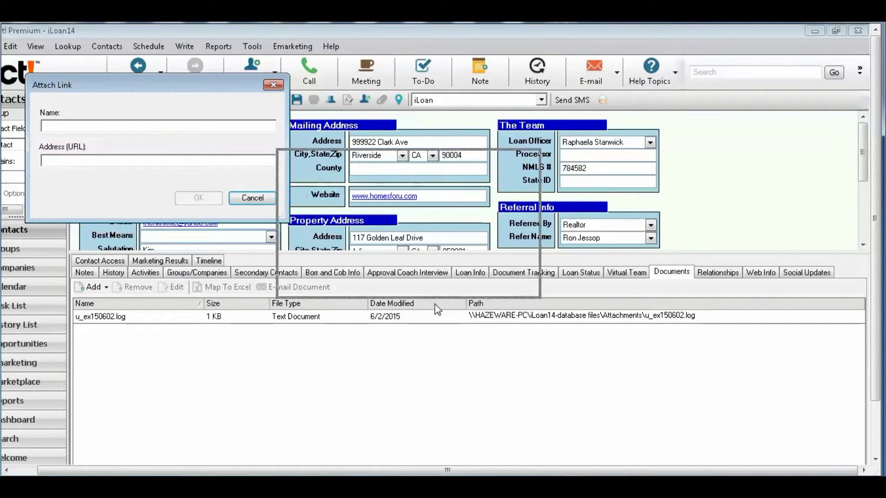
pyautogui.click(357, 201)
pyautogui.write('VOE')
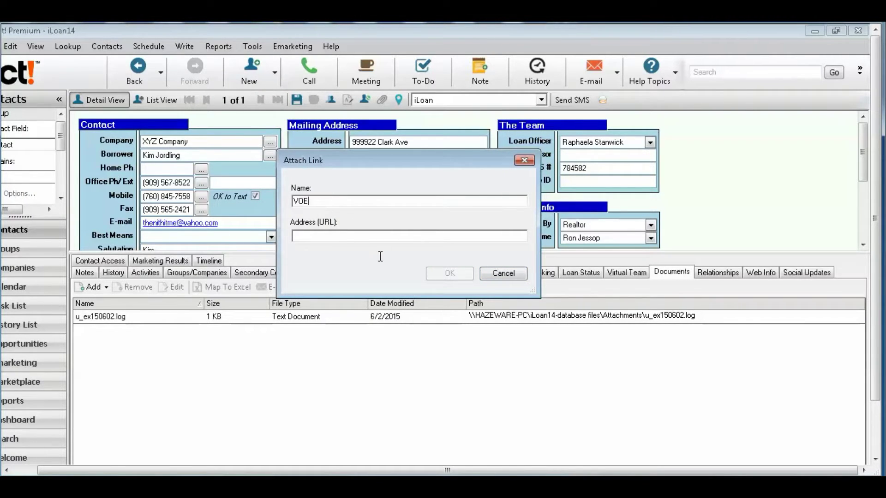
pyautogui.press('Tab')
pyautogui.write('WW.')
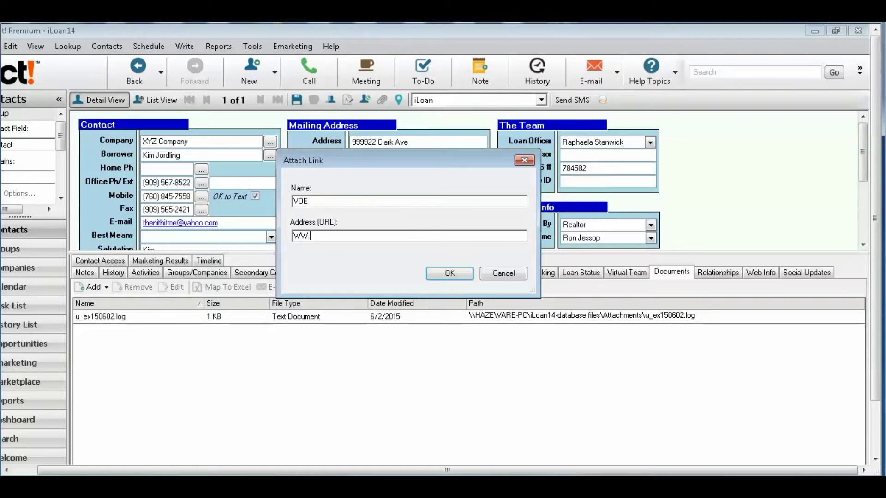
pyautogui.write('W')
pyautogui.click(503, 275)
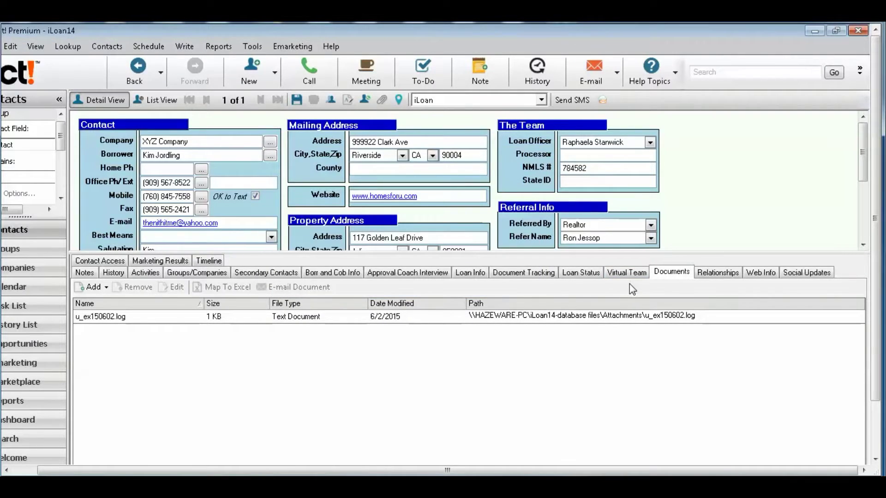
pyautogui.click(720, 275)
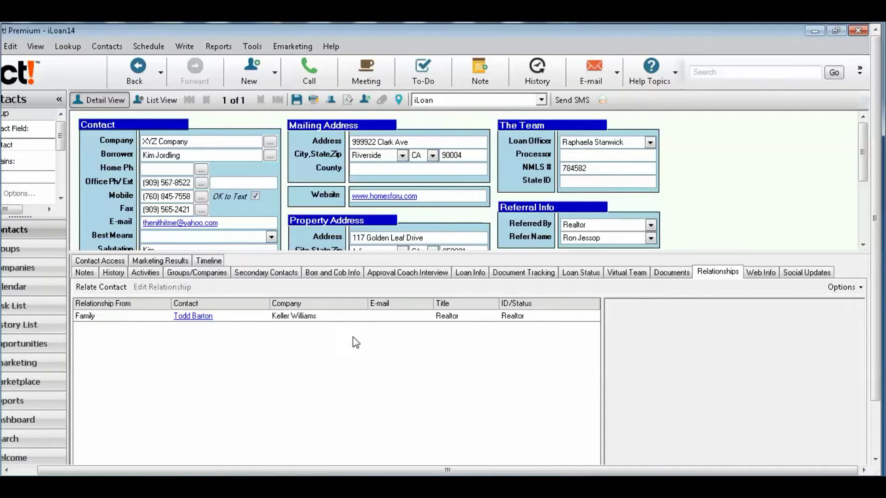
# - Choose the contact to relate and set this contact's relationship to Family
pyautogui.click(103, 292)
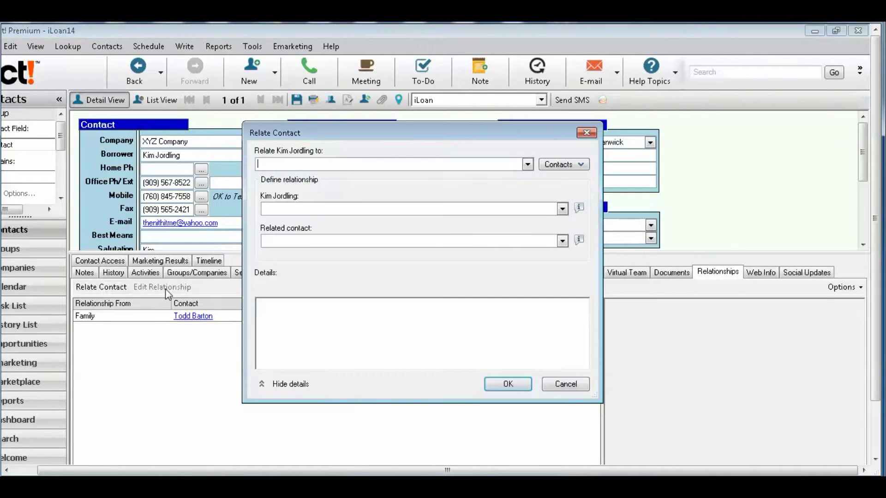
pyautogui.click(527, 165)
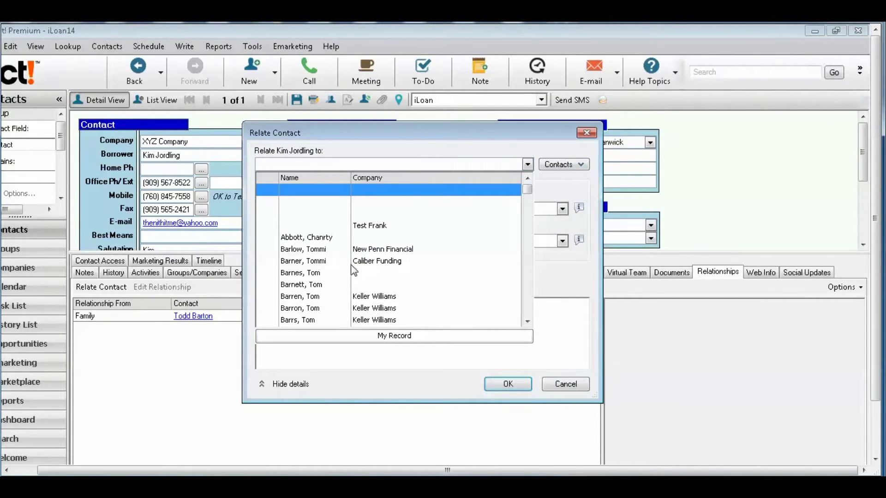
pyautogui.click(355, 283)
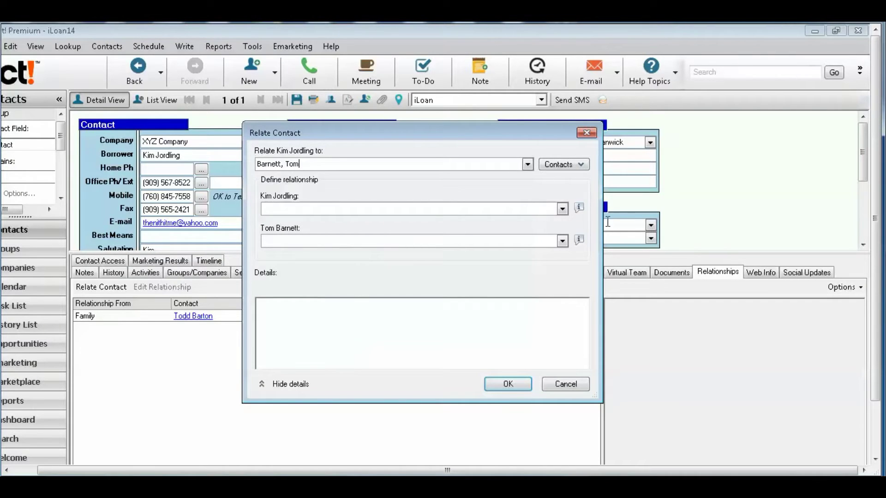
pyautogui.click(562, 209)
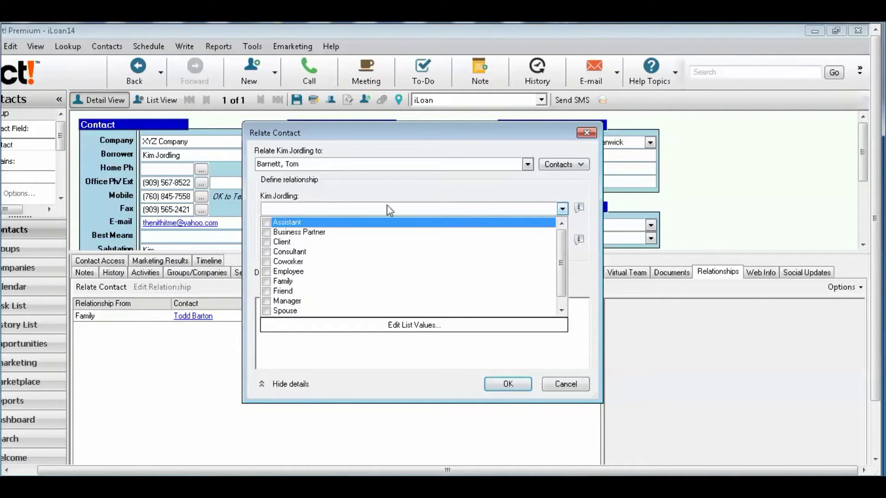
pyautogui.click(267, 281)
pyautogui.click(583, 262)
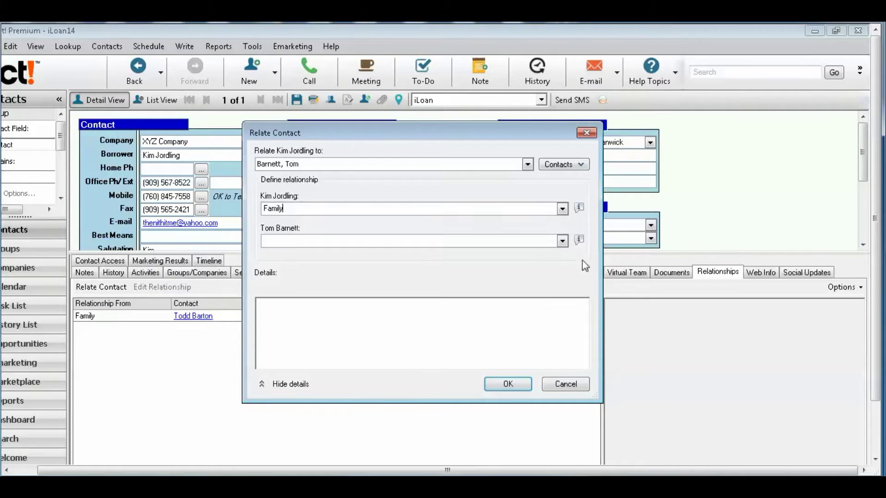
# - Set the related contact's side to Family, note that she is his aunt, and save
pyautogui.click(562, 241)
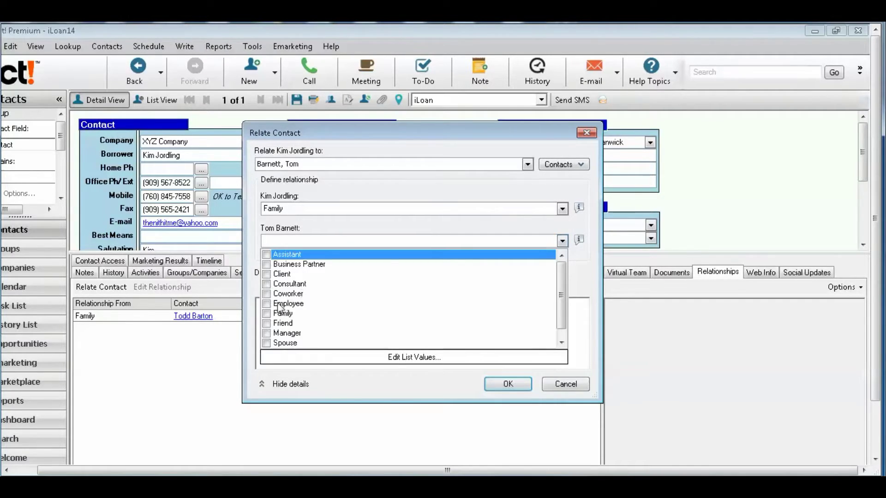
pyautogui.click(271, 314)
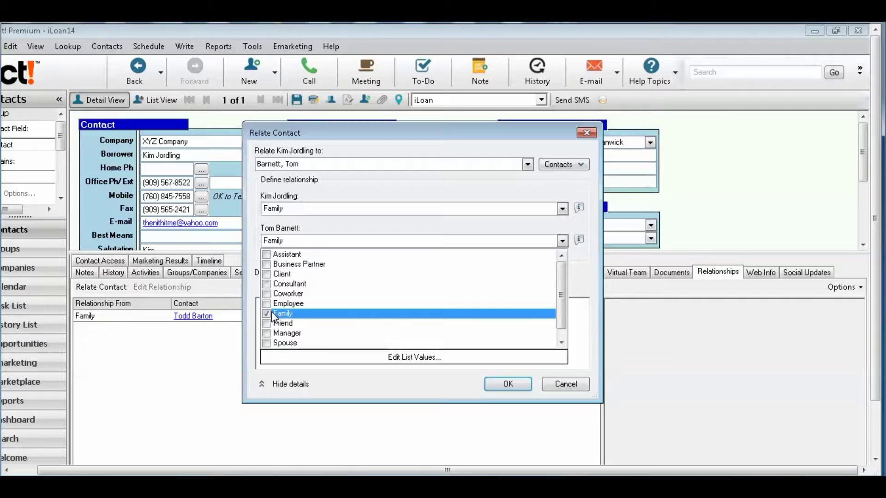
pyautogui.click(578, 344)
pyautogui.click(329, 317)
pyautogui.write('KIM IS TOMS AUNT')
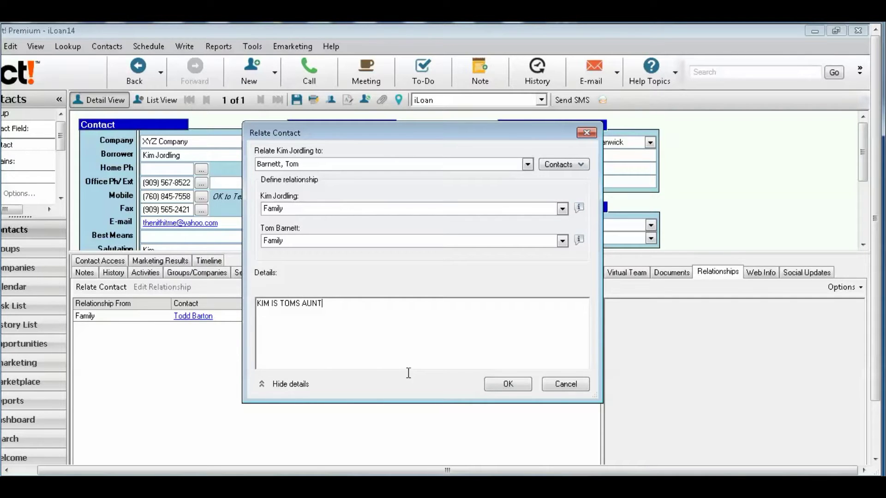
pyautogui.click(508, 384)
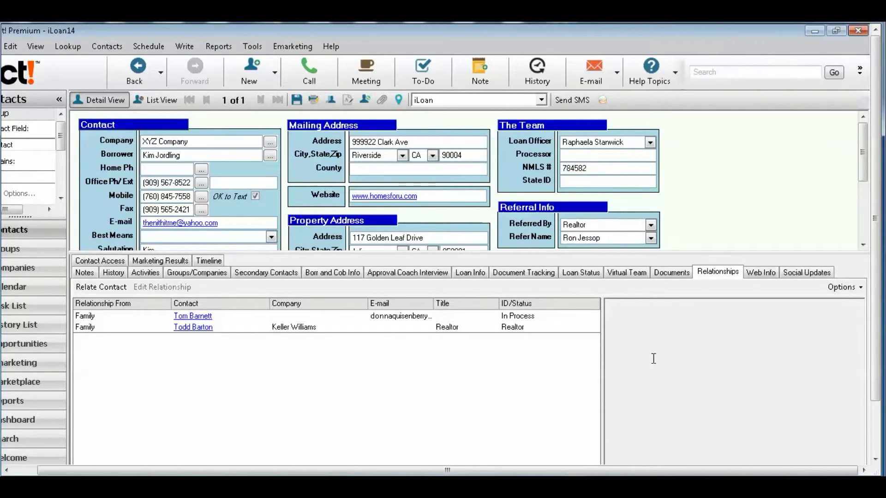
# - Show the contact's Web Info tab and enlarge its panel while keeping contact fields visible
pyautogui.click(764, 277)
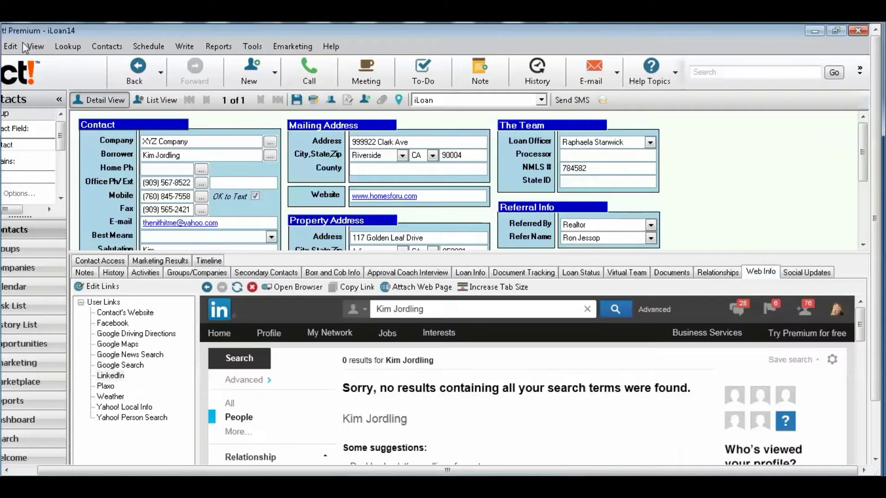
pyautogui.click(68, 46)
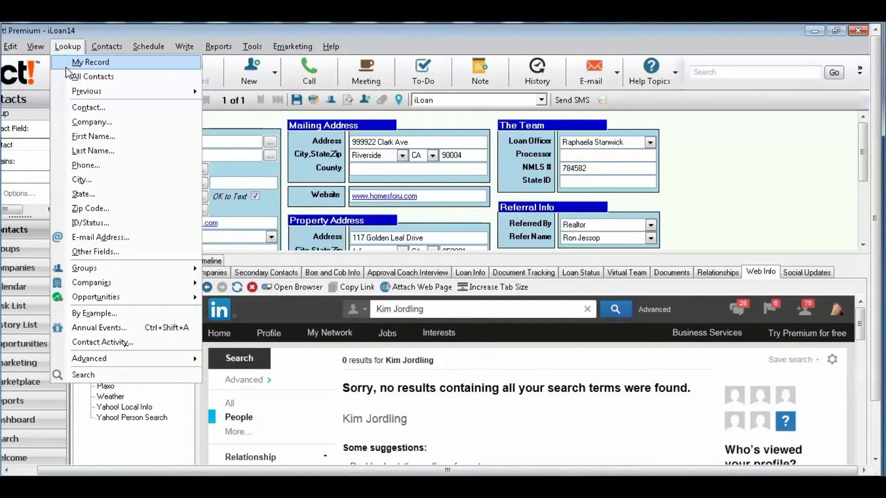
pyautogui.click(68, 66)
pyautogui.moveTo(690, 254); pyautogui.dragTo(713, 126)
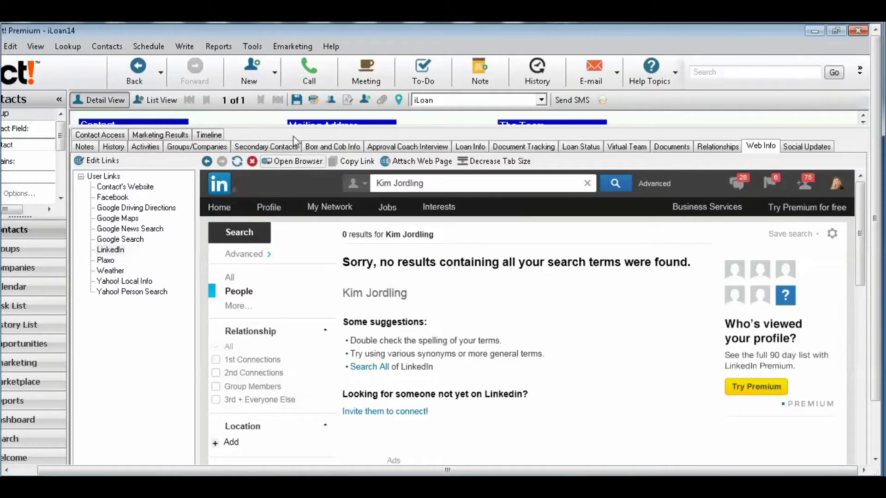
pyautogui.moveTo(293, 127); pyautogui.dragTo(290, 208)
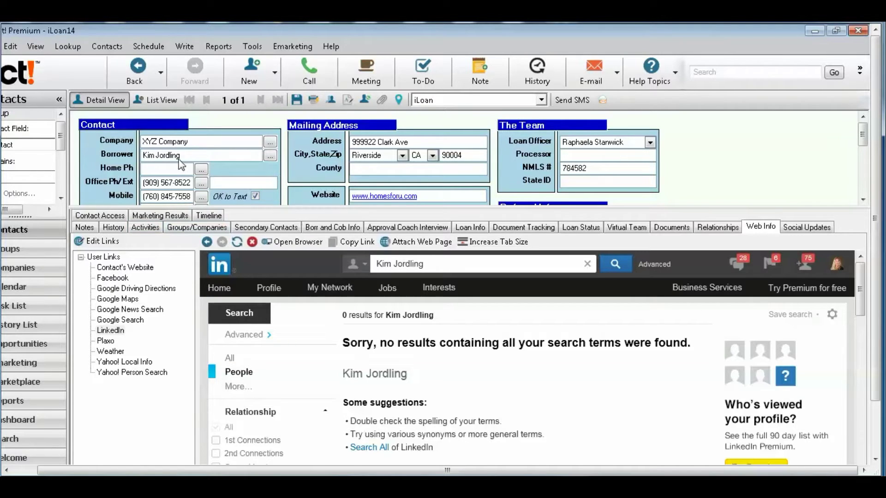
# - Highlight the borrower's name and street address, then bring up the Lookup options
pyautogui.moveTo(184, 155); pyautogui.dragTo(124, 158)
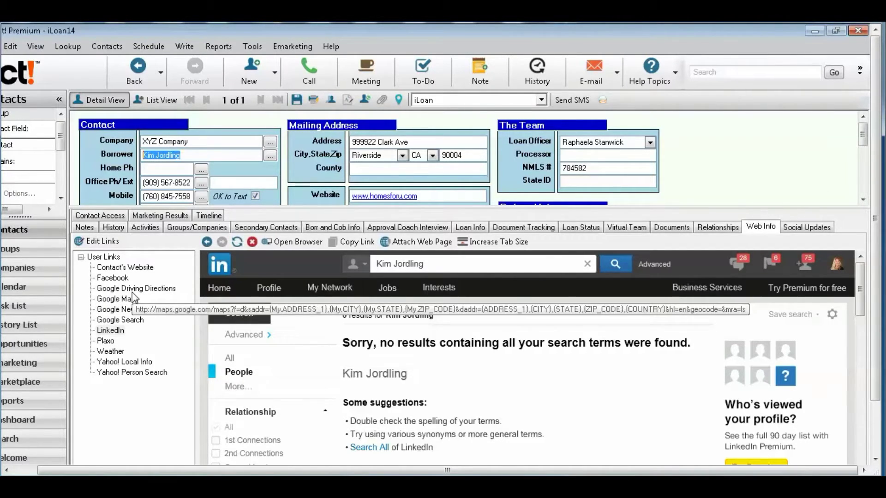
pyautogui.click(356, 141)
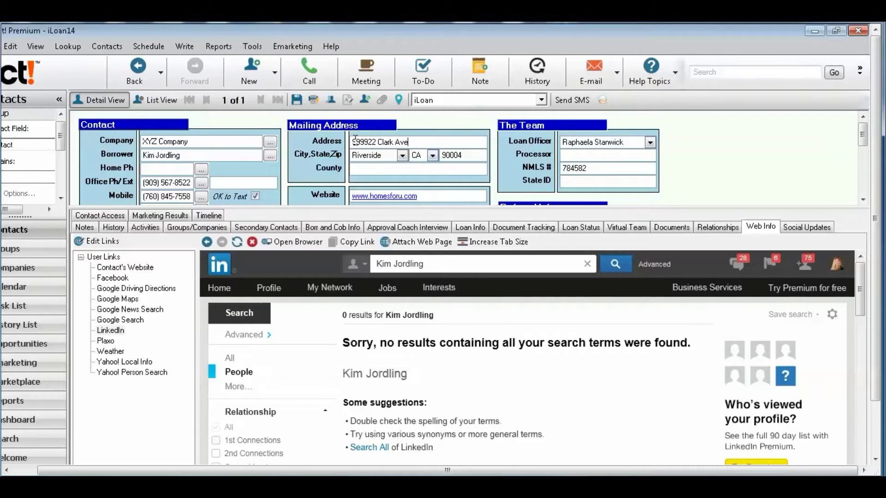
pyautogui.moveTo(409, 142); pyautogui.dragTo(353, 141)
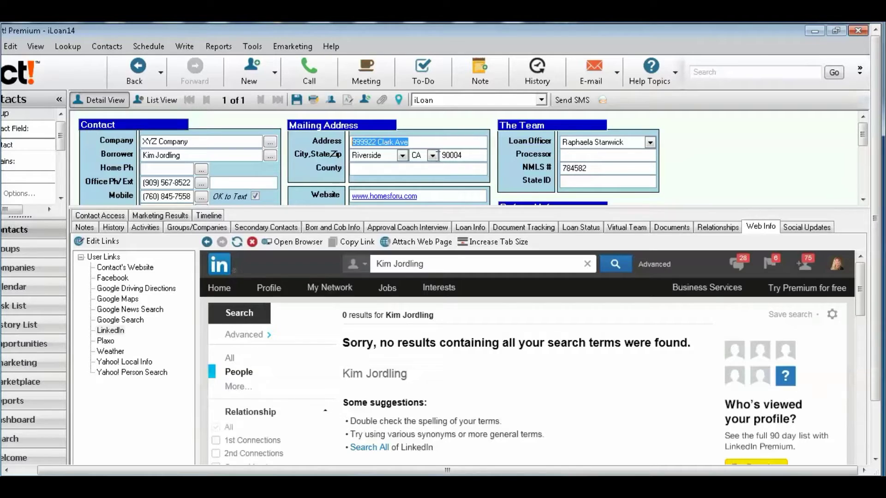
pyautogui.click(68, 46)
# - Map the contact's mailing address with the Google Maps user link in Web Info
pyautogui.click(79, 65)
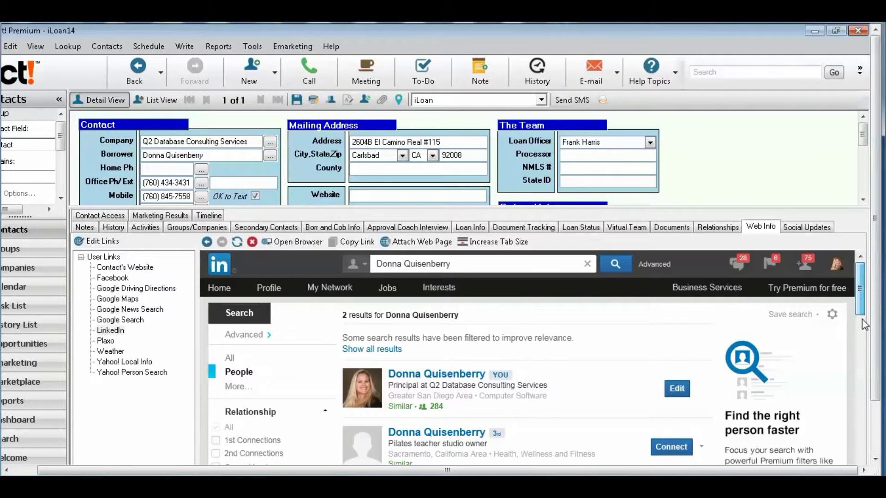
pyautogui.scroll(-2, 864, 325)
pyautogui.scroll(2, 864, 324)
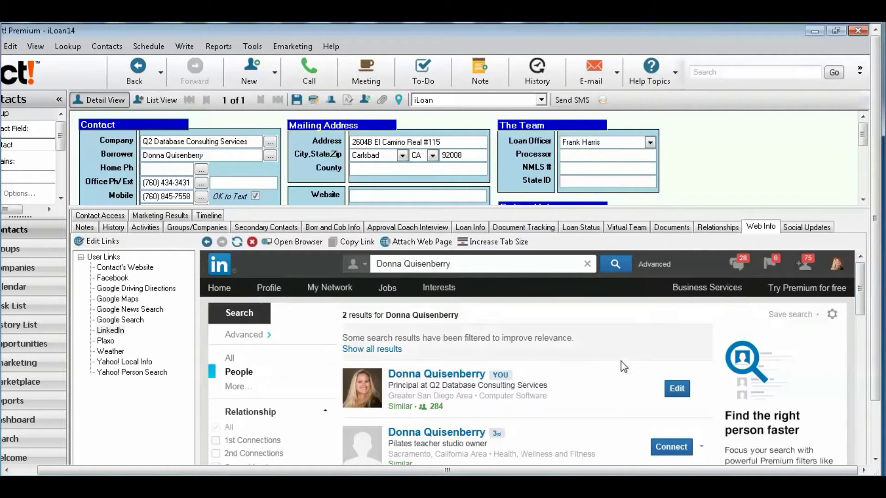
pyautogui.click(119, 301)
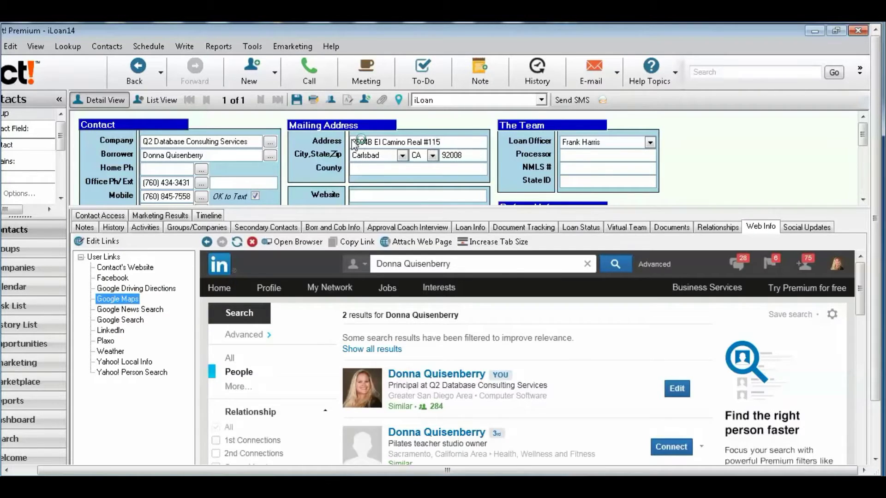
pyautogui.click(352, 144)
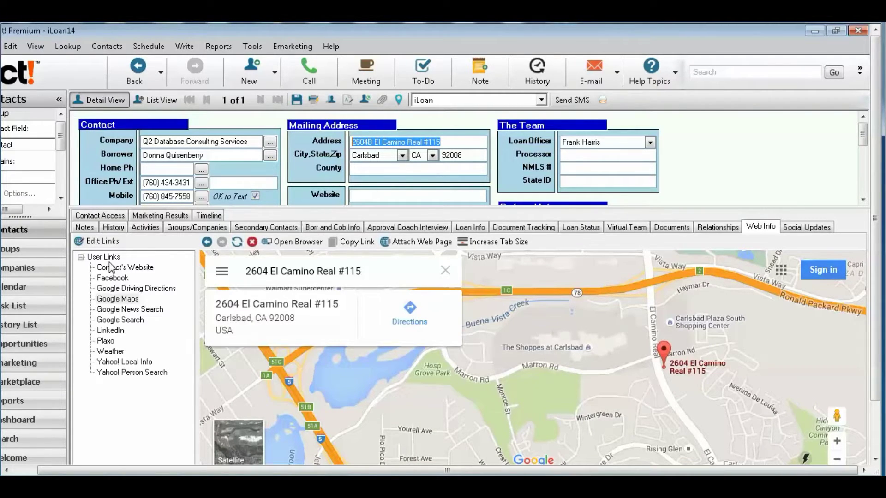
# - Go back via Lookup > Previous to the earlier 'jordl' XYZ Company contact lookup
pyautogui.click(68, 46)
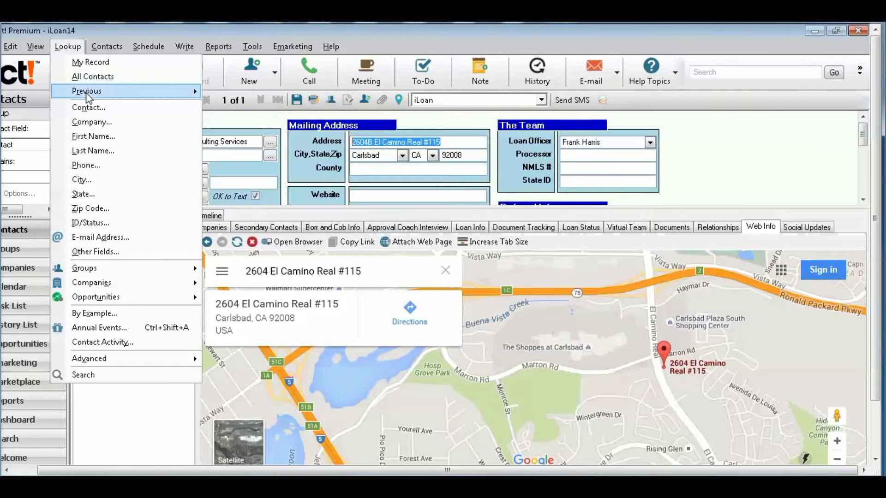
pyautogui.moveTo(86, 94)
pyautogui.click(305, 108)
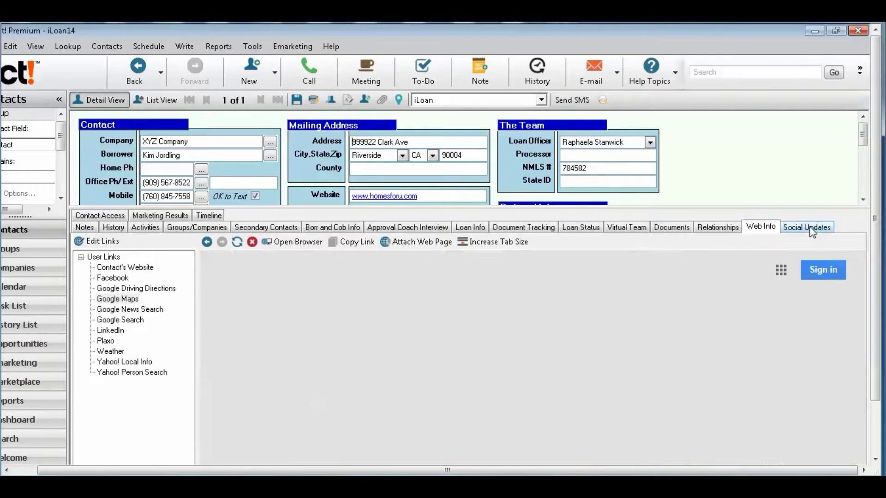
# - Show the XYZ Company contact's Social Updates, then its Contact Access tab with an enlarged detail area
pyautogui.click(808, 231)
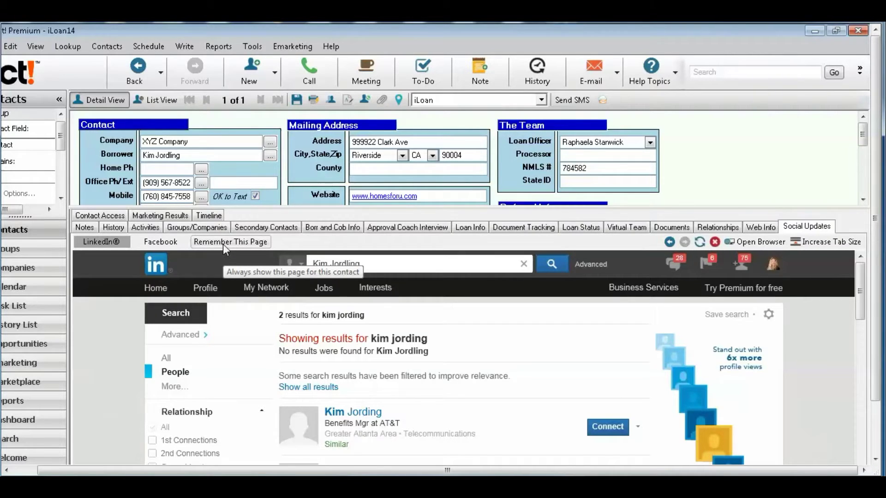
pyautogui.click(113, 216)
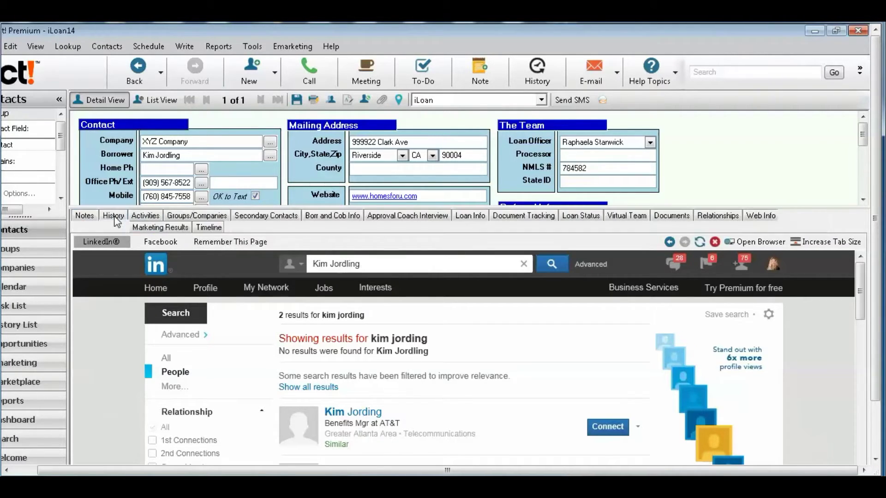
pyautogui.moveTo(202, 207)
pyautogui.mouseDown()
pyautogui.moveTo(202, 239)
pyautogui.moveTo(242, 299)
pyautogui.mouseUp()
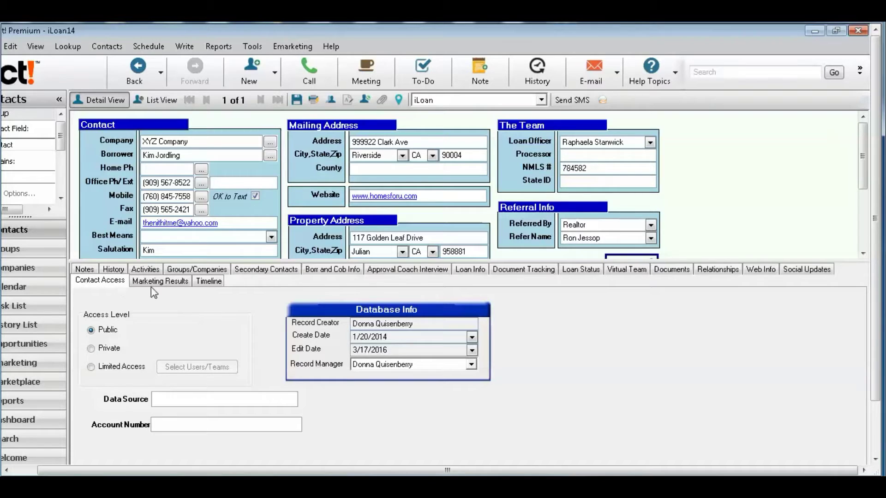
# - Open Marketing Results' Timeline and set its range from March 3 to April 8, 2016
pyautogui.click(164, 282)
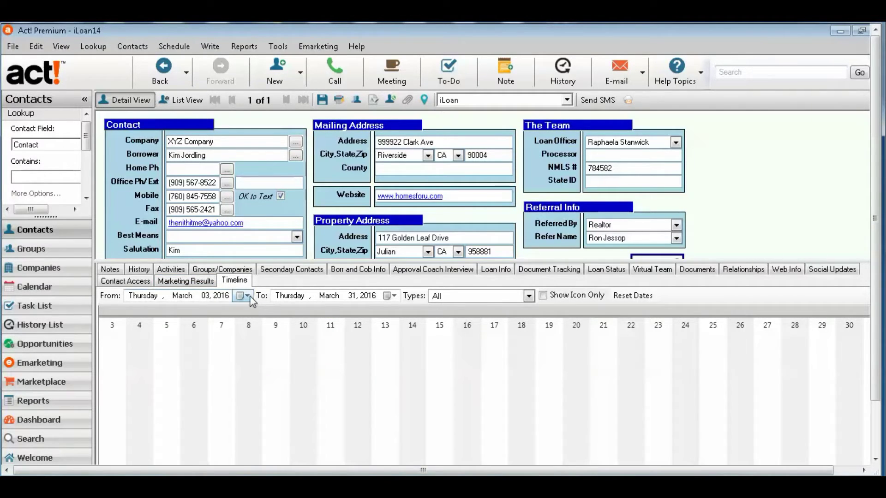
pyautogui.click(248, 296)
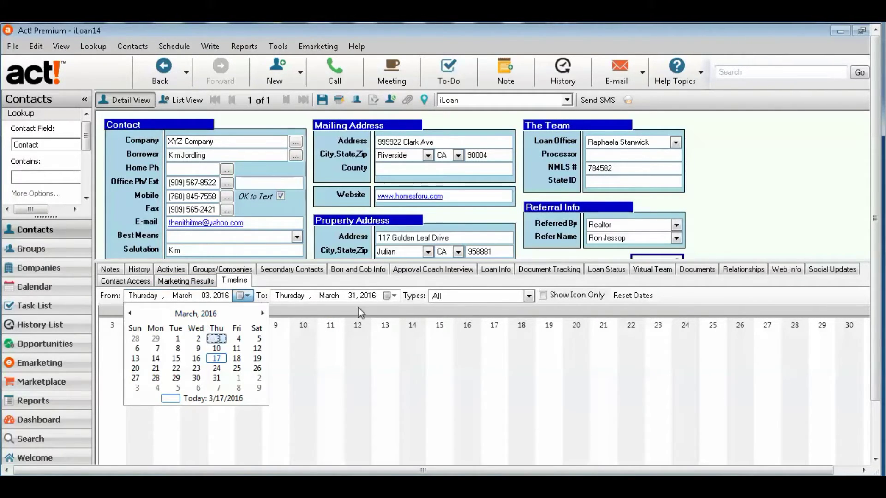
pyautogui.click(216, 339)
pyautogui.click(395, 296)
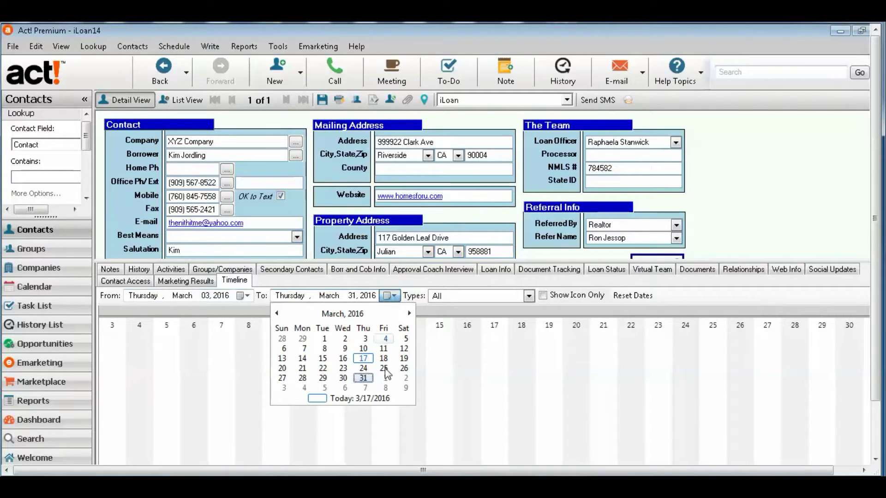
pyautogui.click(386, 389)
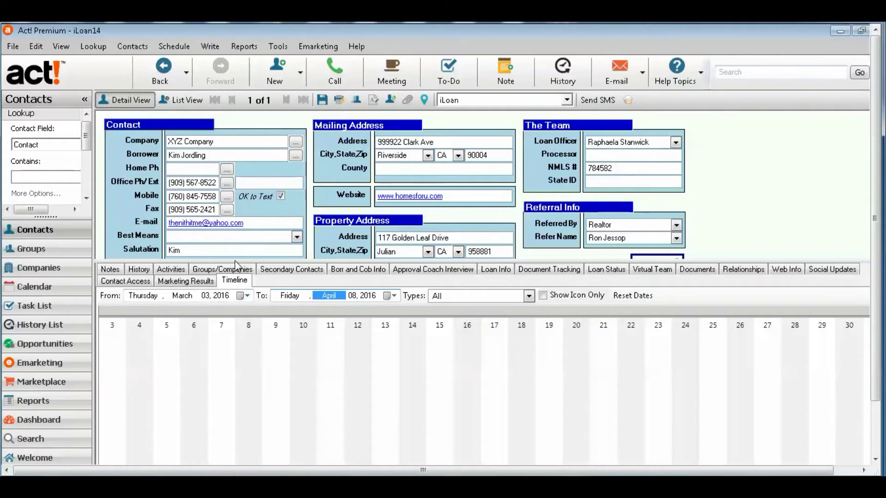
# - Enlarge the History list and read the 10/15/2014 call and 11/11/2014 e-mail notes
pyautogui.click(147, 272)
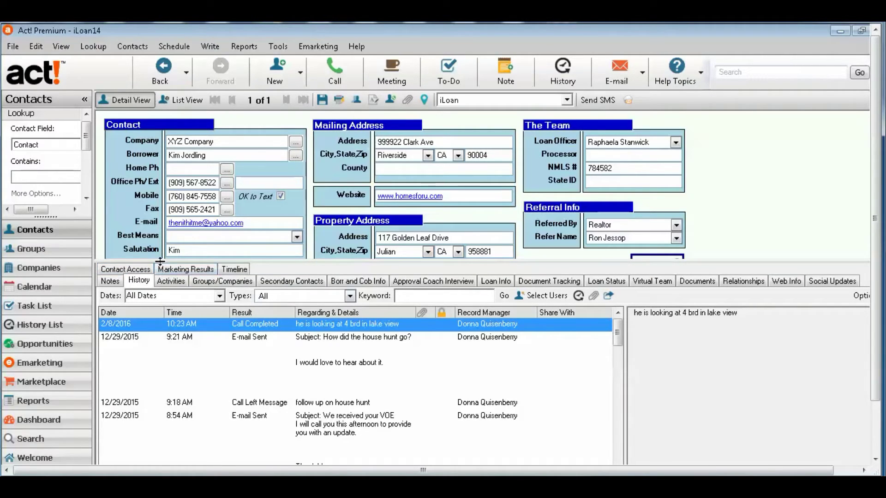
pyautogui.moveTo(165, 234); pyautogui.dragTo(180, 157)
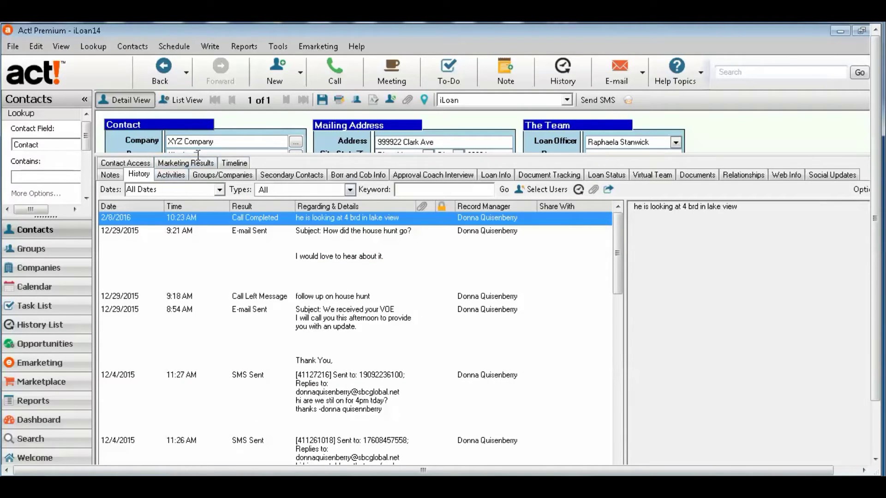
pyautogui.moveTo(202, 146); pyautogui.dragTo(203, 141)
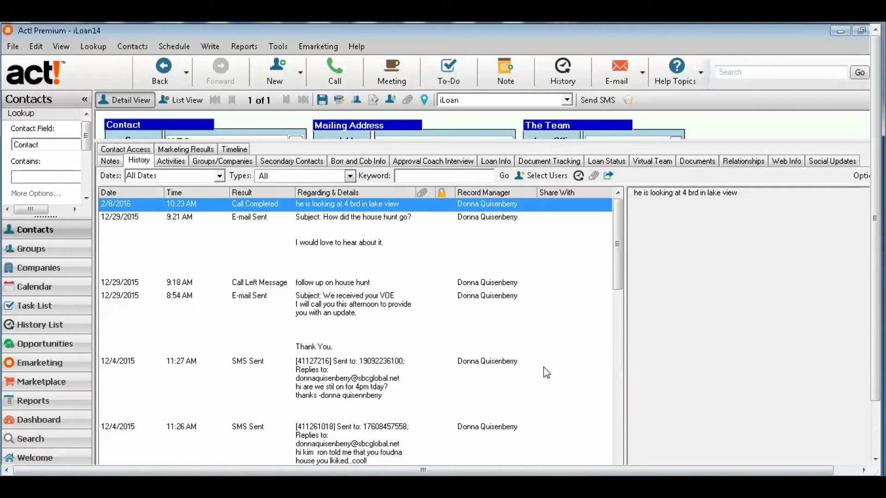
pyautogui.scroll(-10, 628, 359)
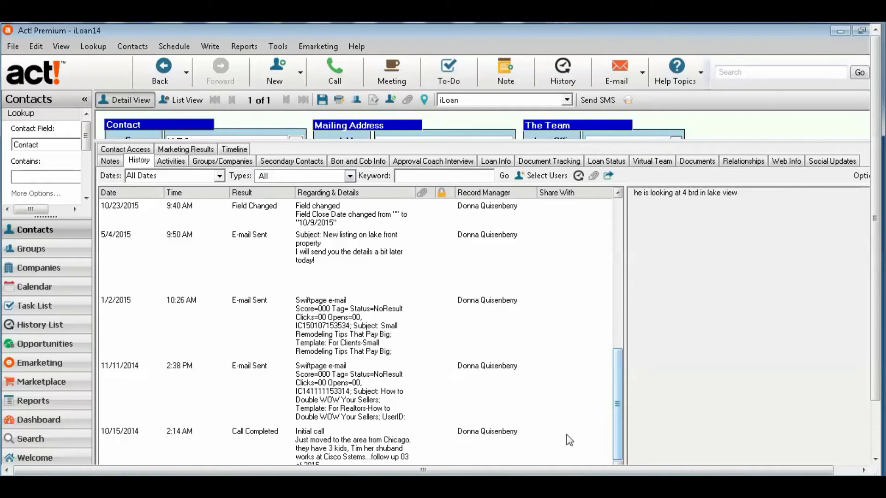
pyautogui.click(421, 437)
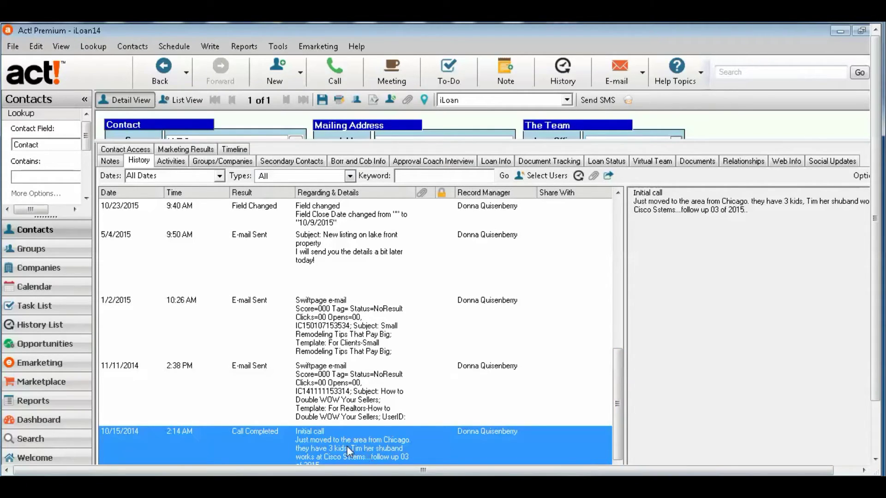
pyautogui.click(356, 391)
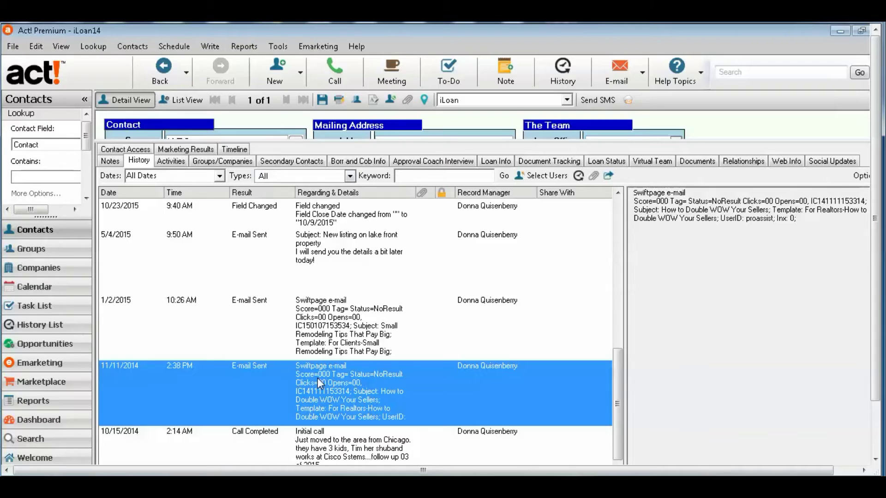
pyautogui.click(618, 194)
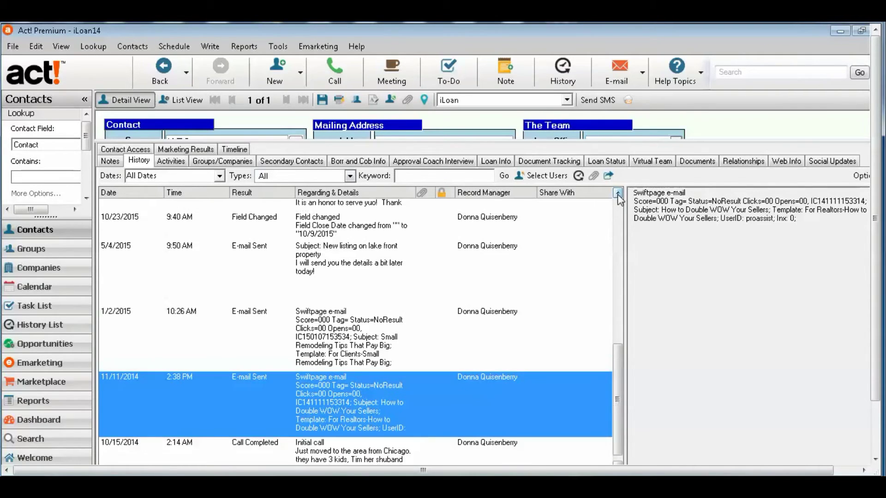
pyautogui.click(268, 458)
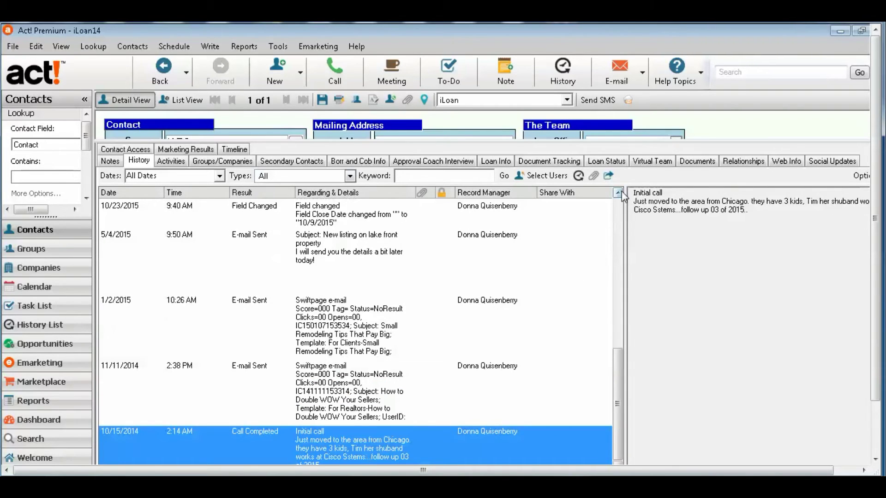
pyautogui.click(618, 192)
# - Read the 11/10/2015 SMS exchange, 12/4/2015 call and 12/29/2015 VOE e-mail, then restore the detail area
pyautogui.scroll(2, 621, 194)
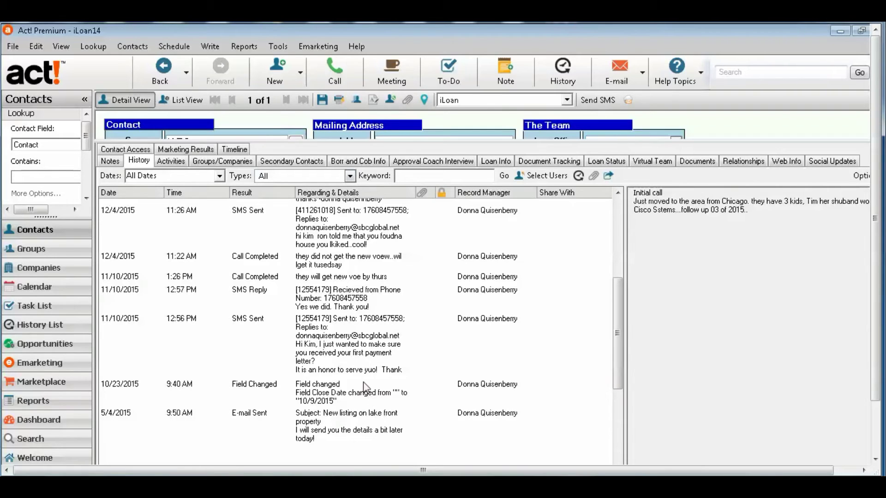
pyautogui.click(347, 355)
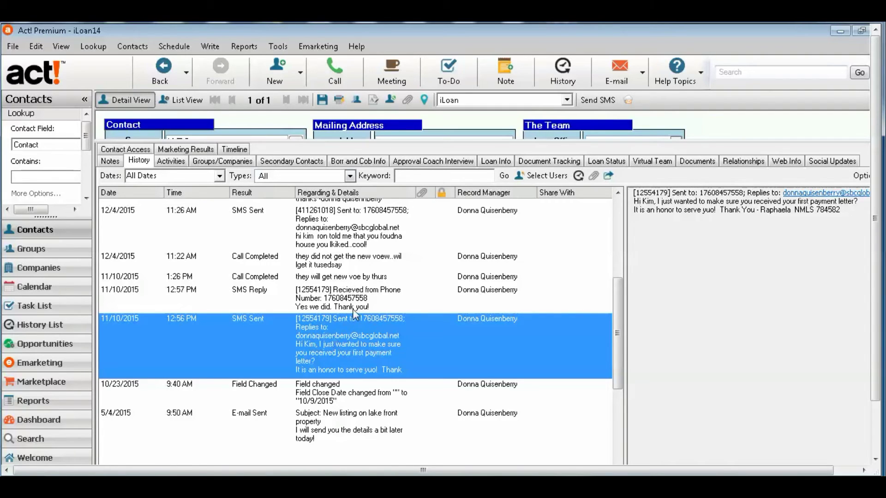
pyautogui.click(364, 303)
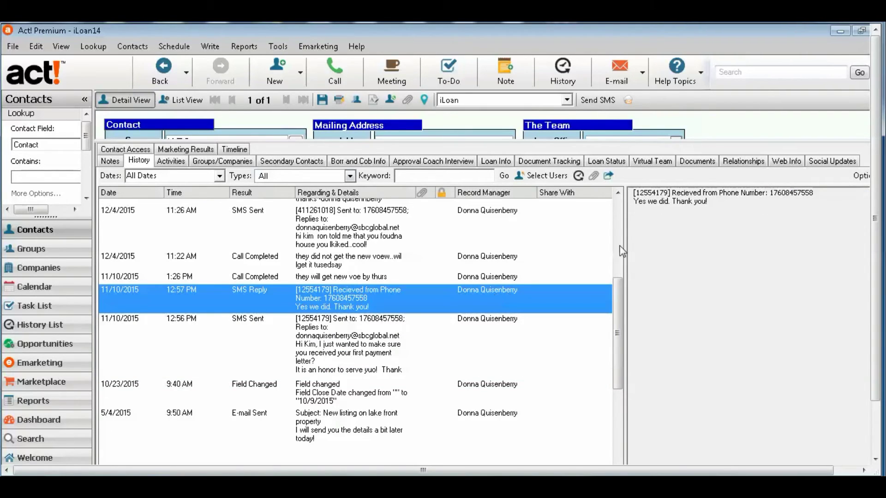
pyautogui.click(618, 194)
pyautogui.click(618, 193)
pyautogui.click(314, 310)
pyautogui.click(618, 202)
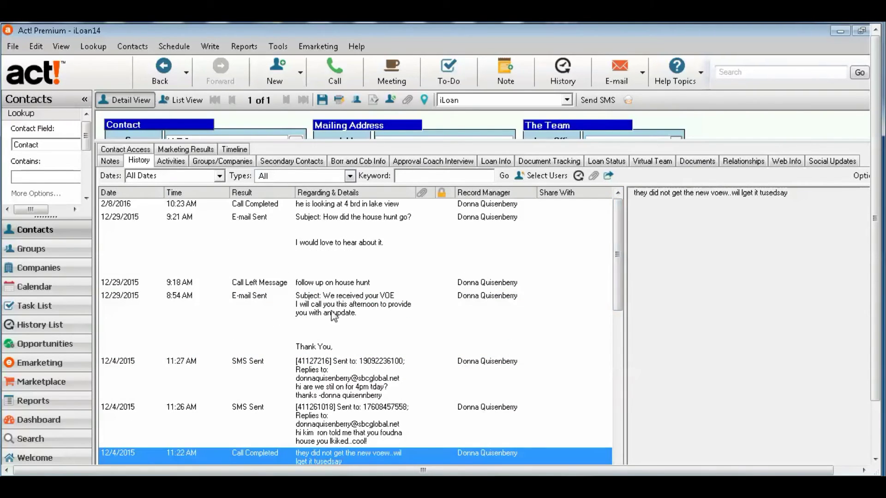
pyautogui.click(336, 309)
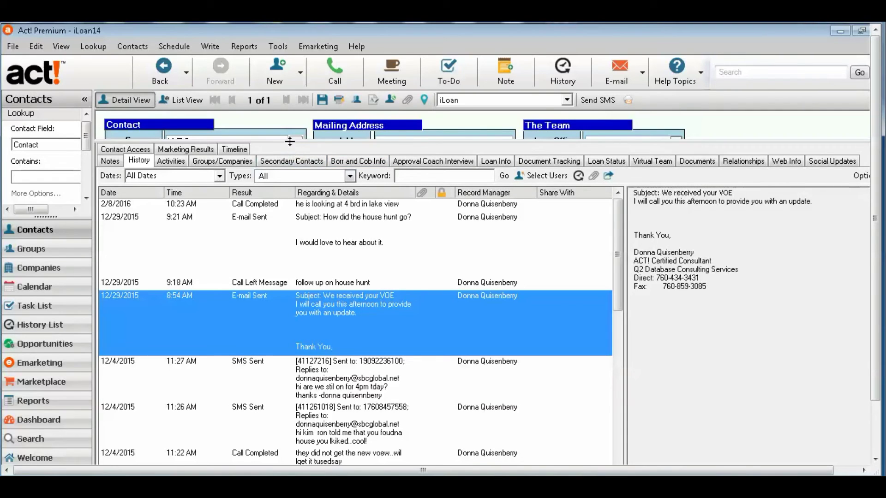
pyautogui.moveTo(290, 141); pyautogui.dragTo(290, 354)
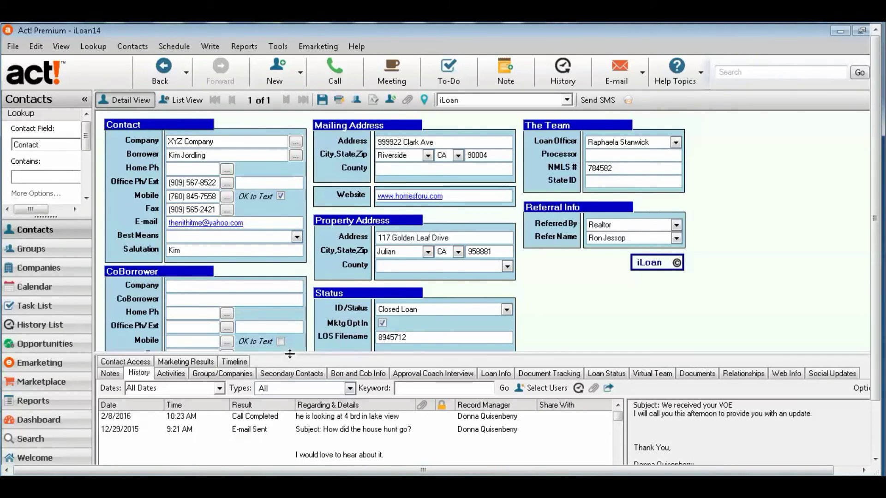